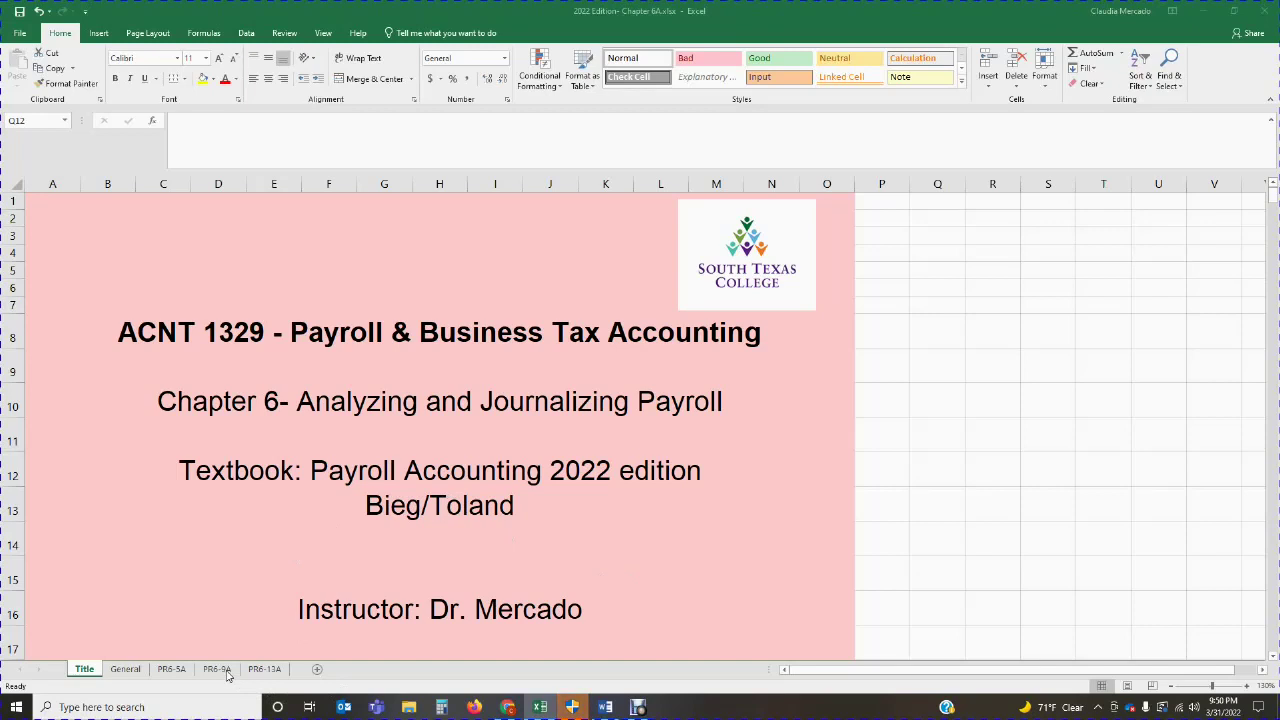
Open the PR6-9A sheet and enter Wages Expense as the first account in the journal table.
left_click(217, 669)
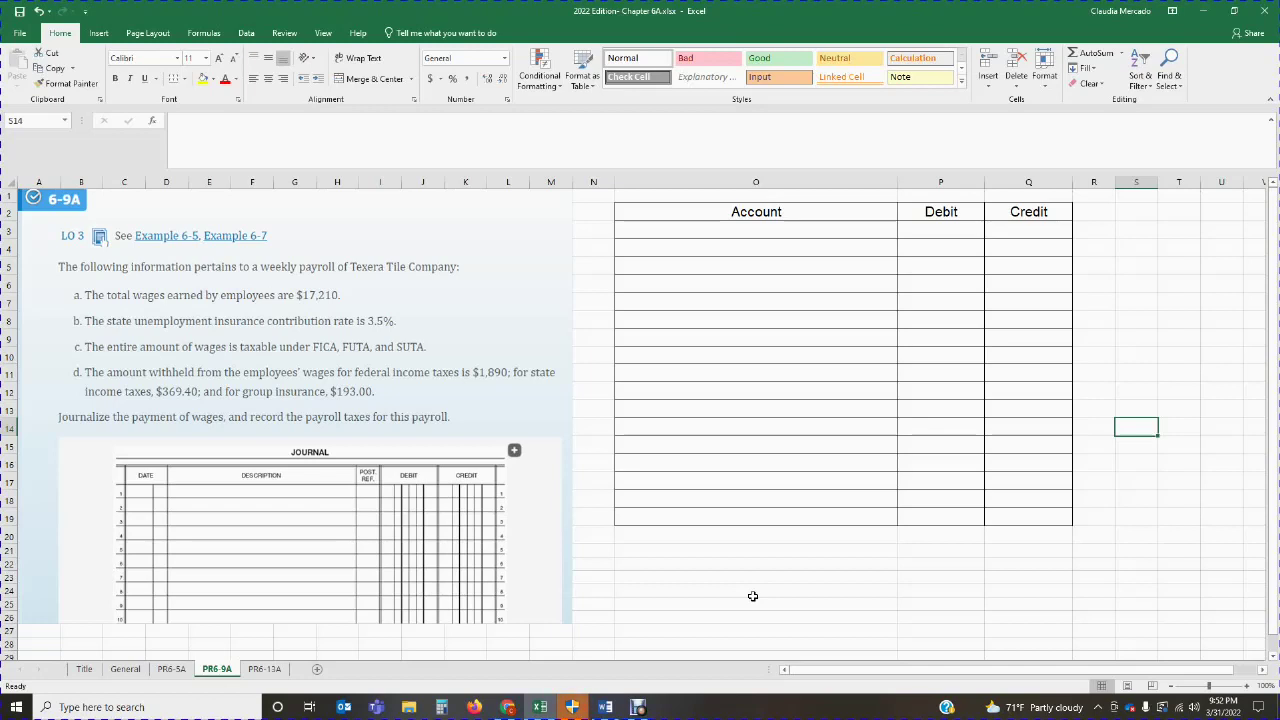
left_click(666, 232)
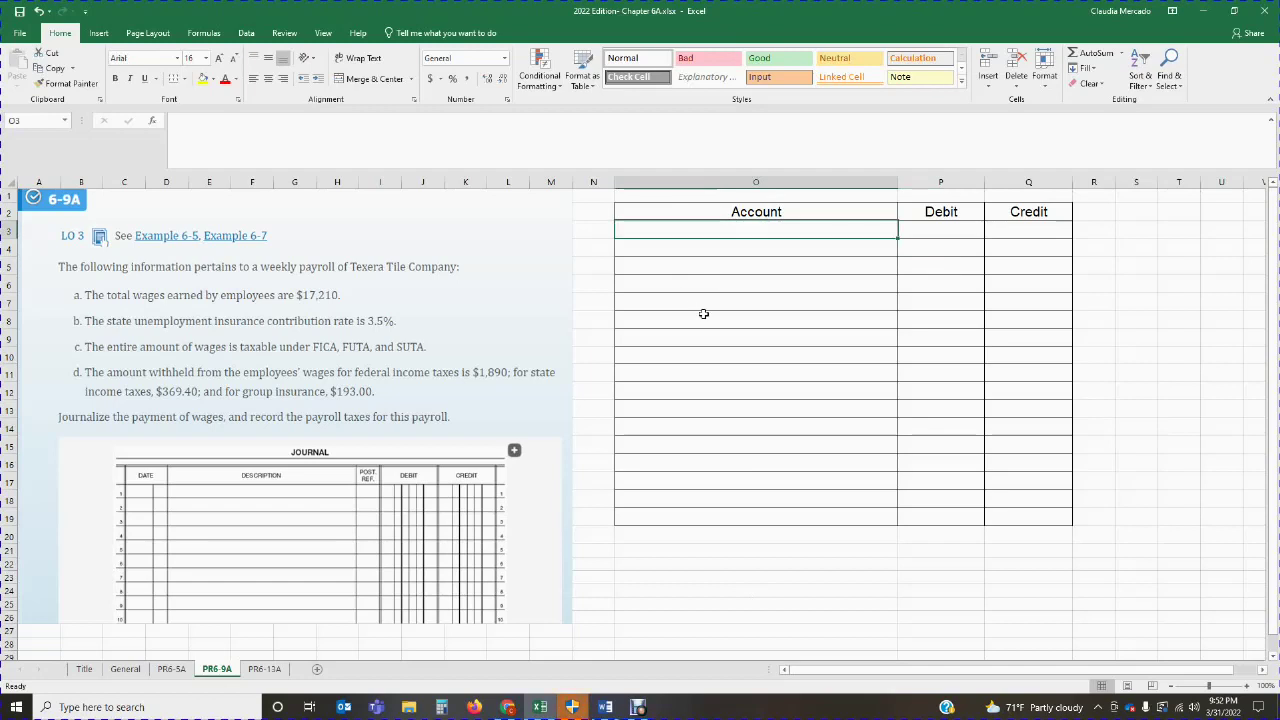
type("WAge")
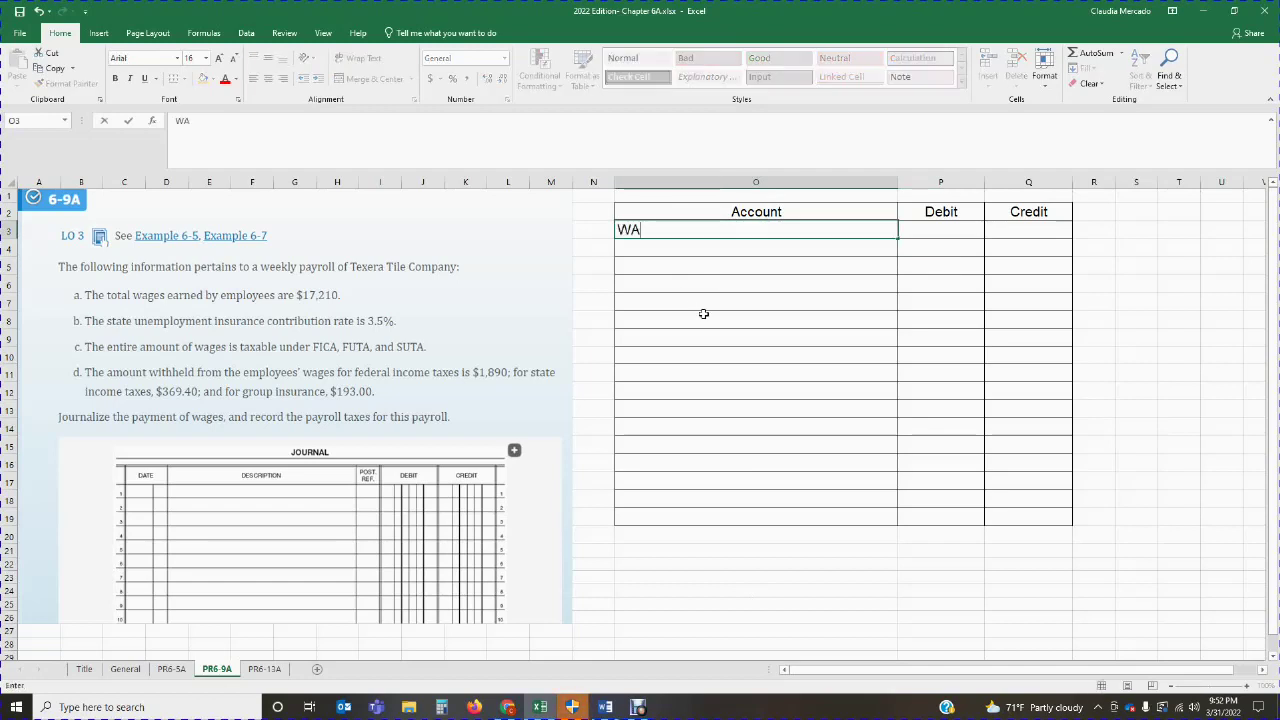
key("BackSpace")
key("BackSpace")
key("BackSpace")
type("ages E xpense")
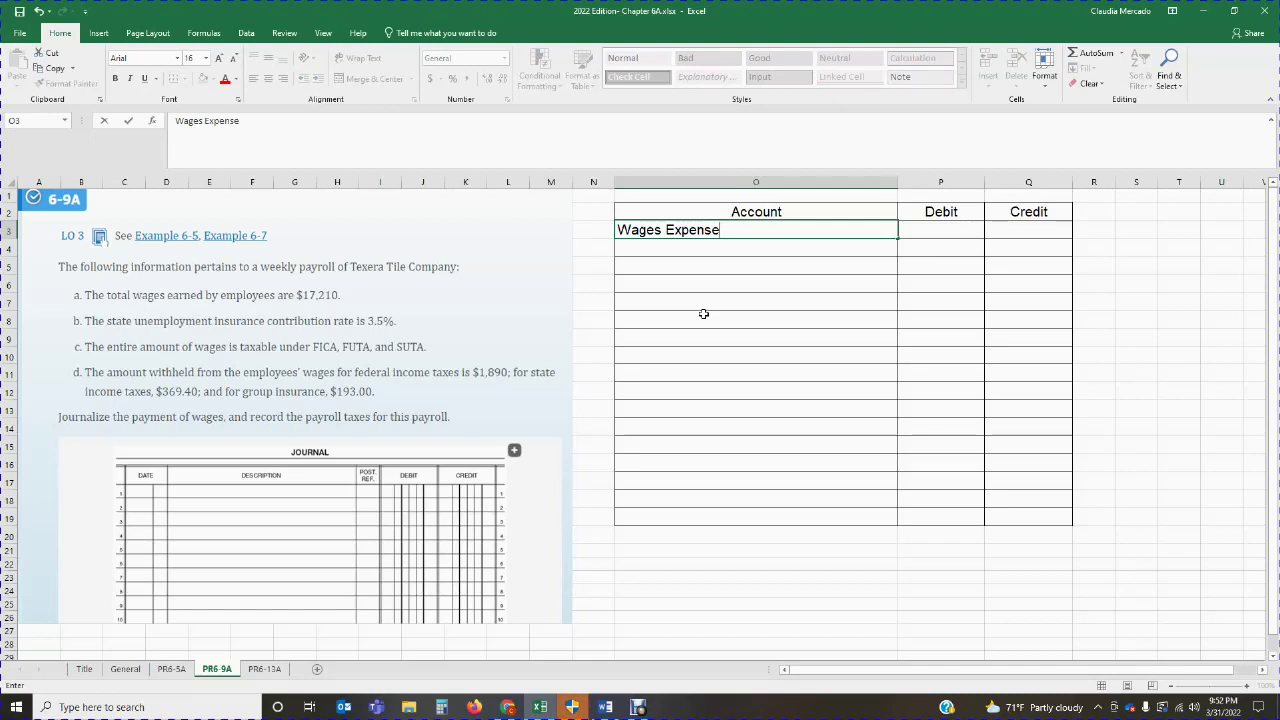
key("Tab")
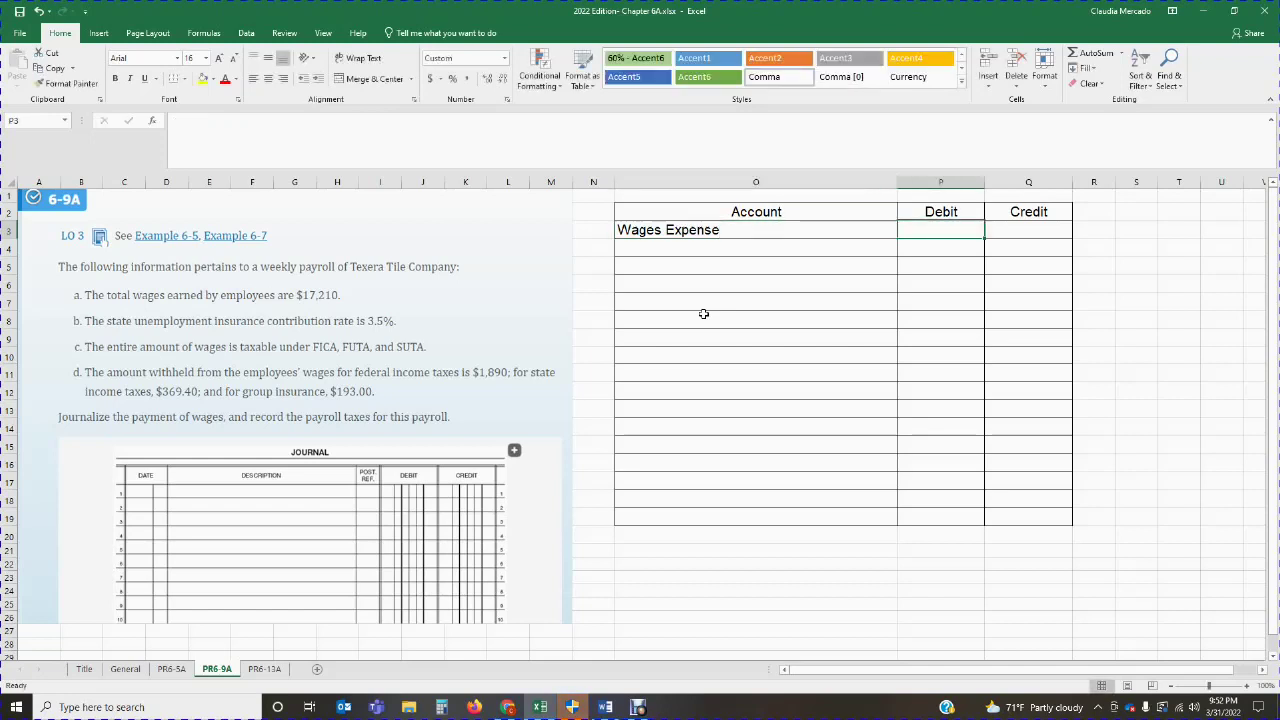
Box the $17,210 total wages in item a with a rectangle that has no fill and a red outline.
left_click(92, 34)
left_click(210, 70)
left_click(238, 119)
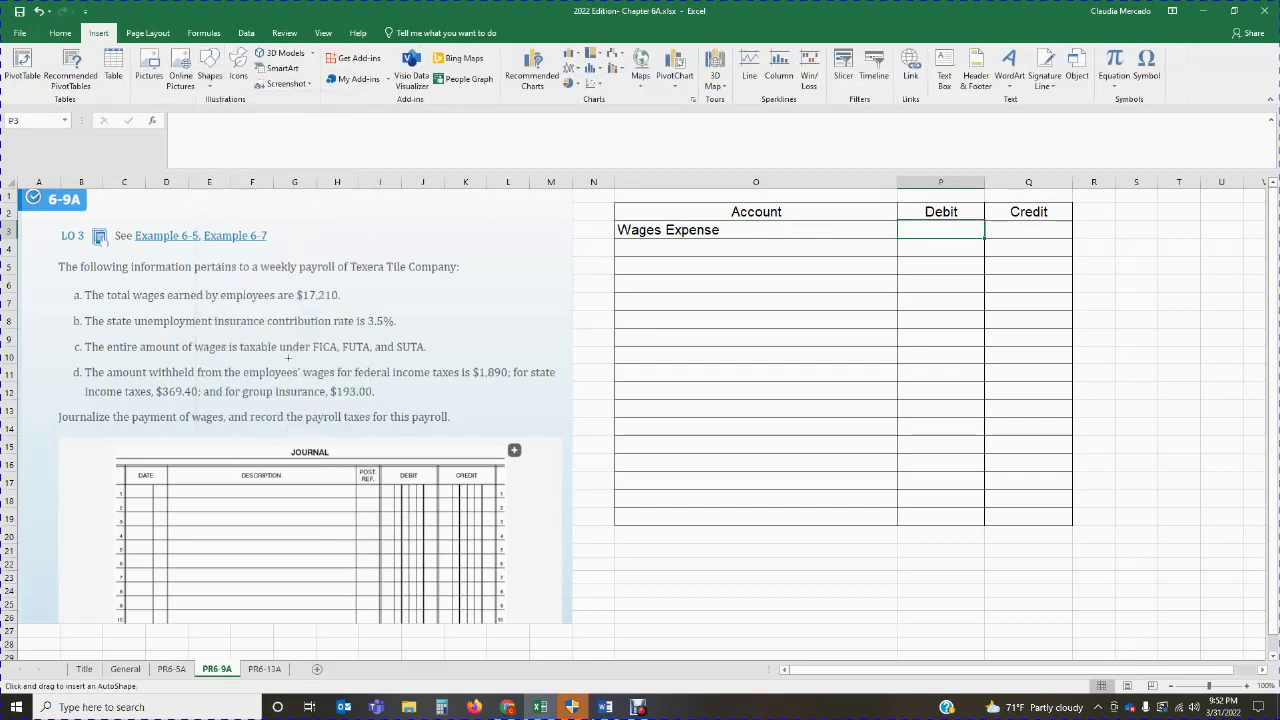
left_click_drag(292, 284, 350, 306)
left_click(470, 53)
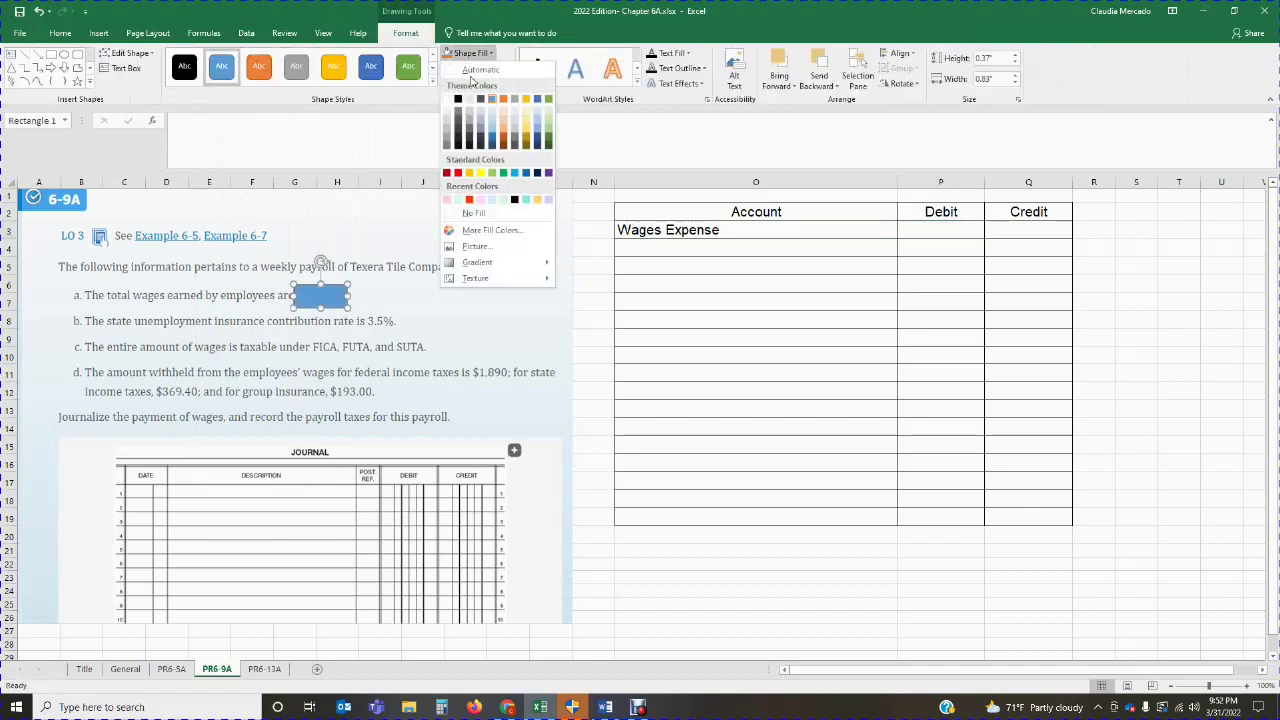
left_click(475, 214)
left_click(479, 68)
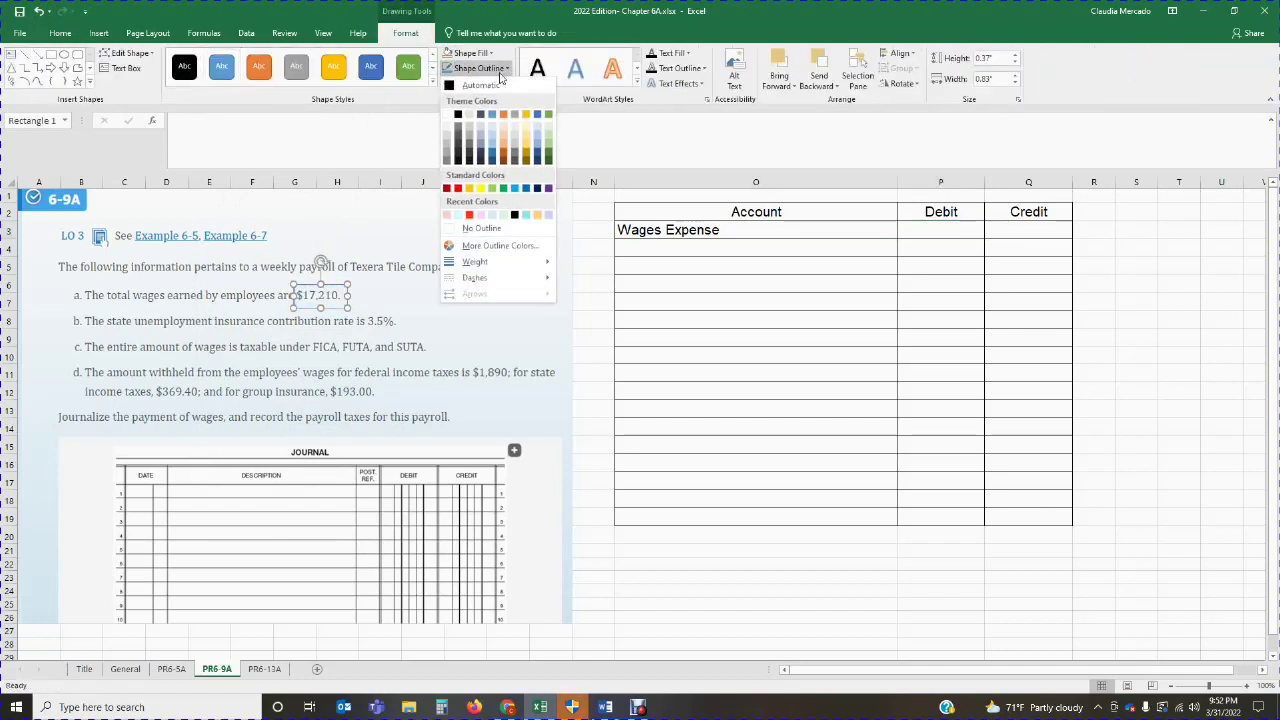
left_click(458, 188)
left_click(493, 291)
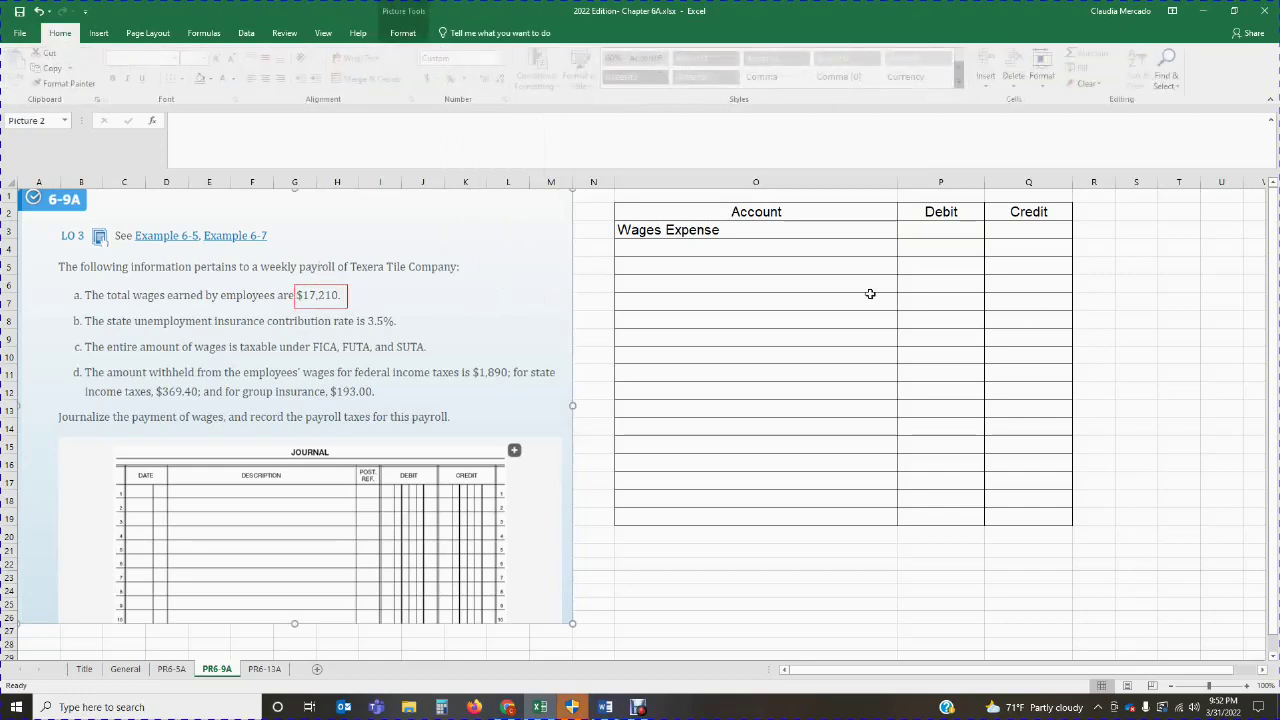
Enter 17210 as the debit for Wages Expense.
left_click(966, 232)
type("17210")
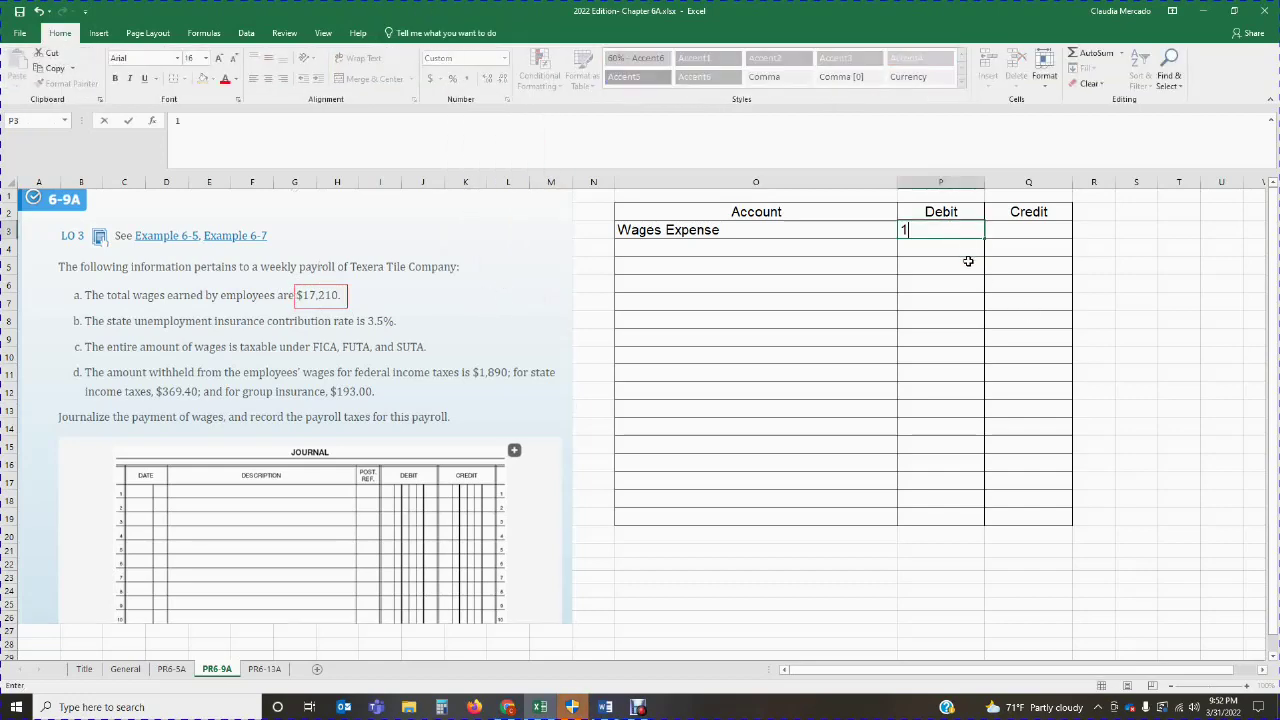
key("Return")
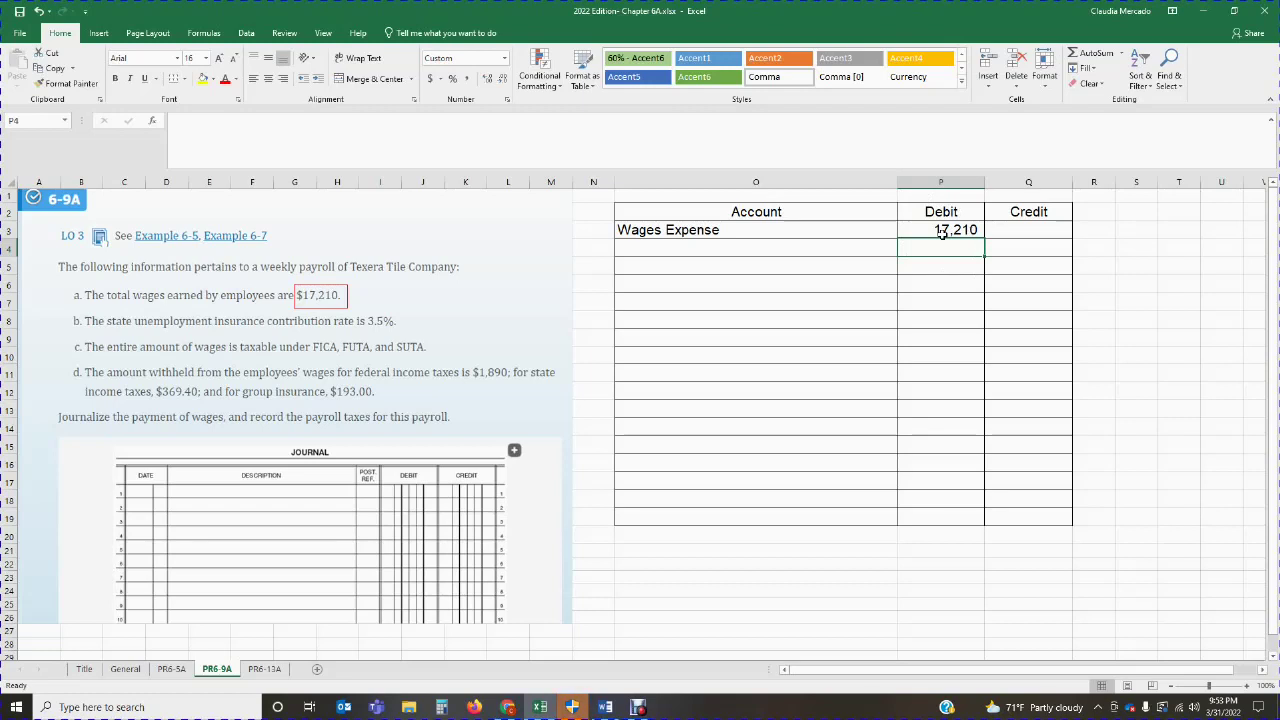
Enter FICA Taxes Payable- OASDI as an indented account below Wages Expense, and narrow column N.
left_click(650, 258)
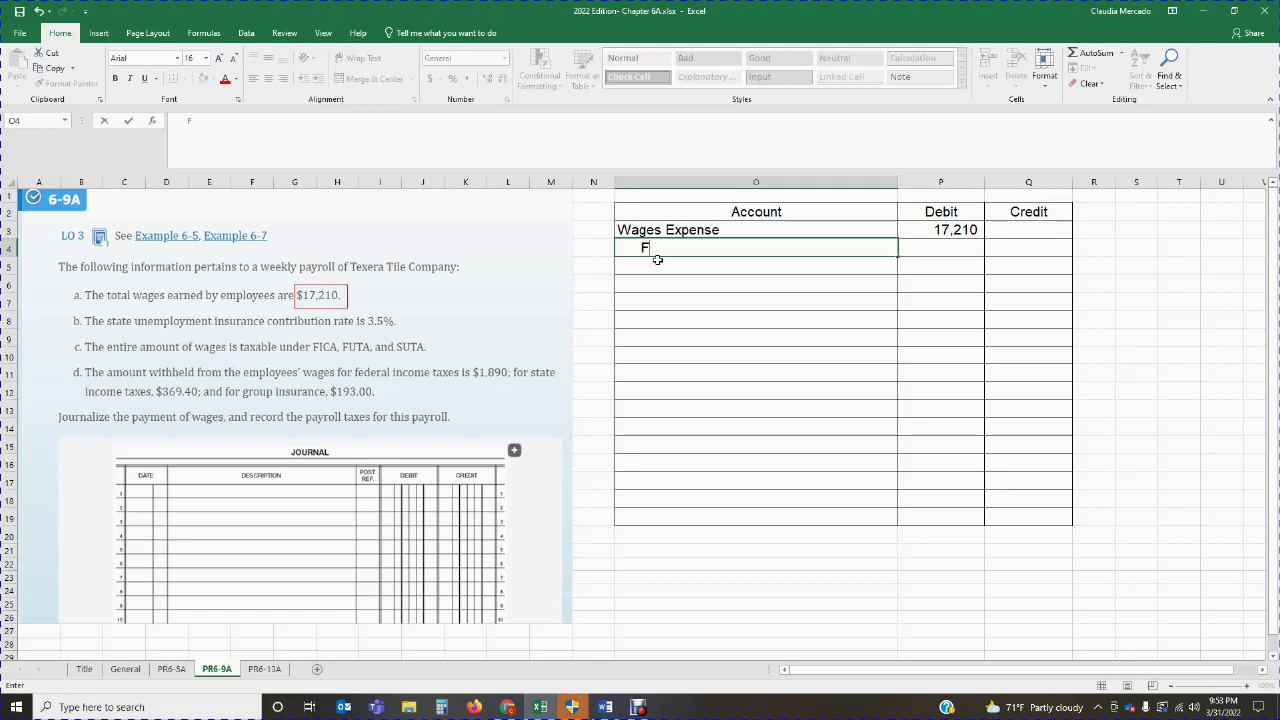
type("ICA")
type(" Taxes Payable")
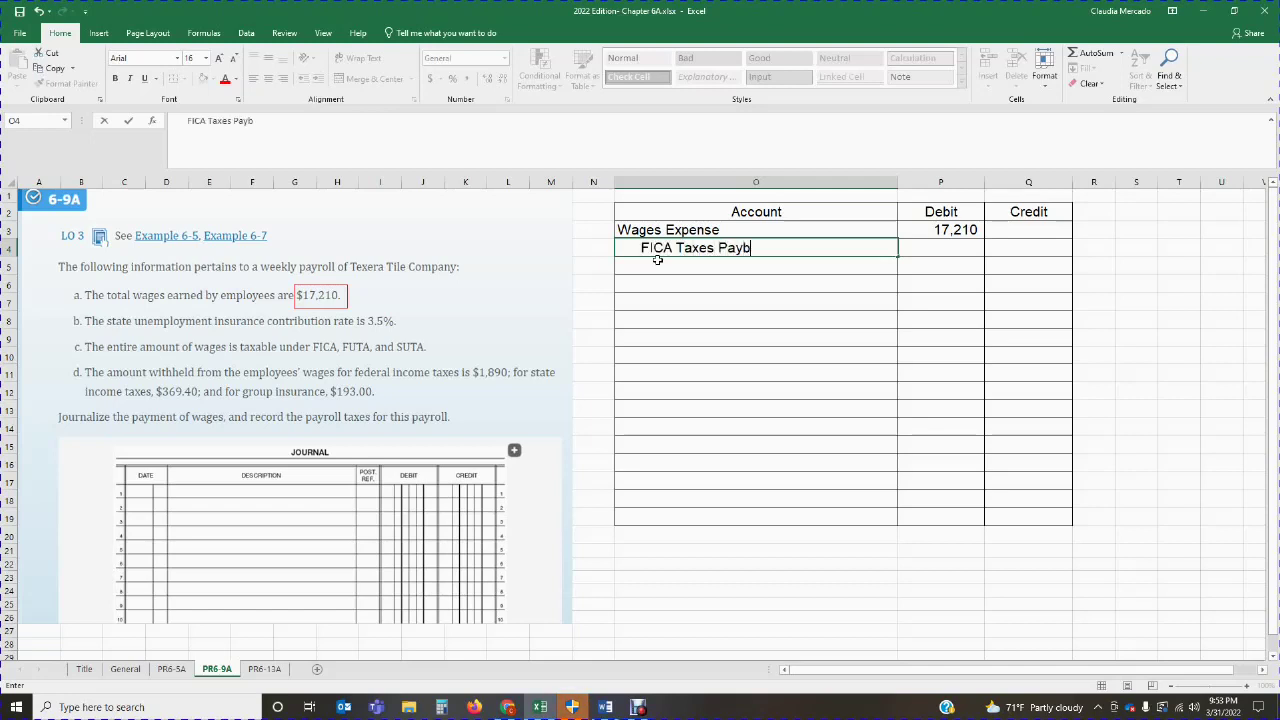
type("- OASD")
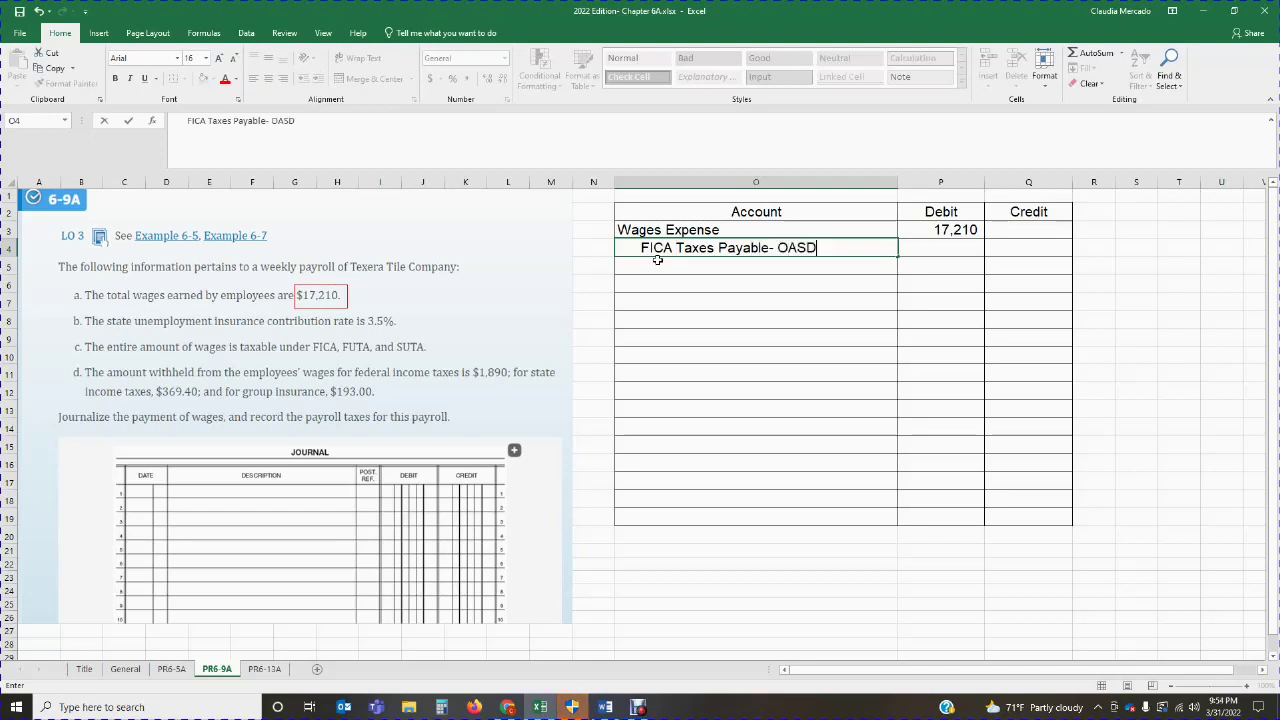
type("I")
key("Tab")
left_click(1095, 249)
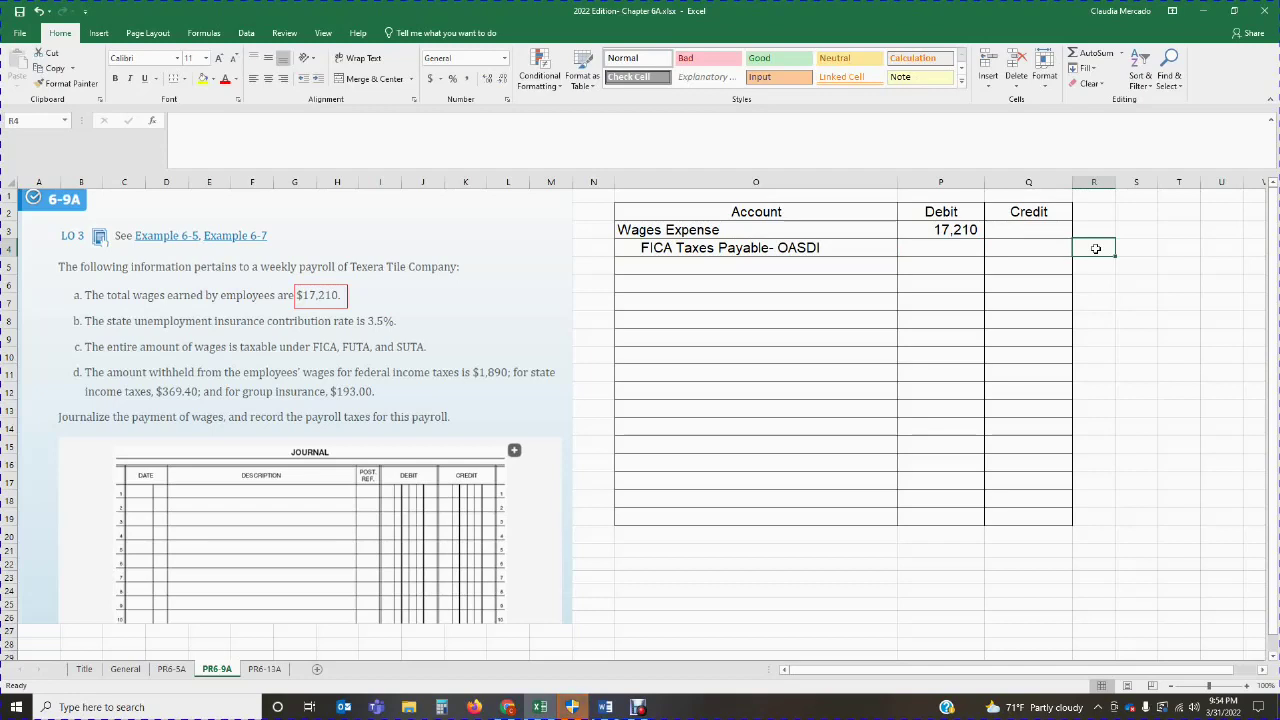
left_click_drag(614, 182, 592, 182)
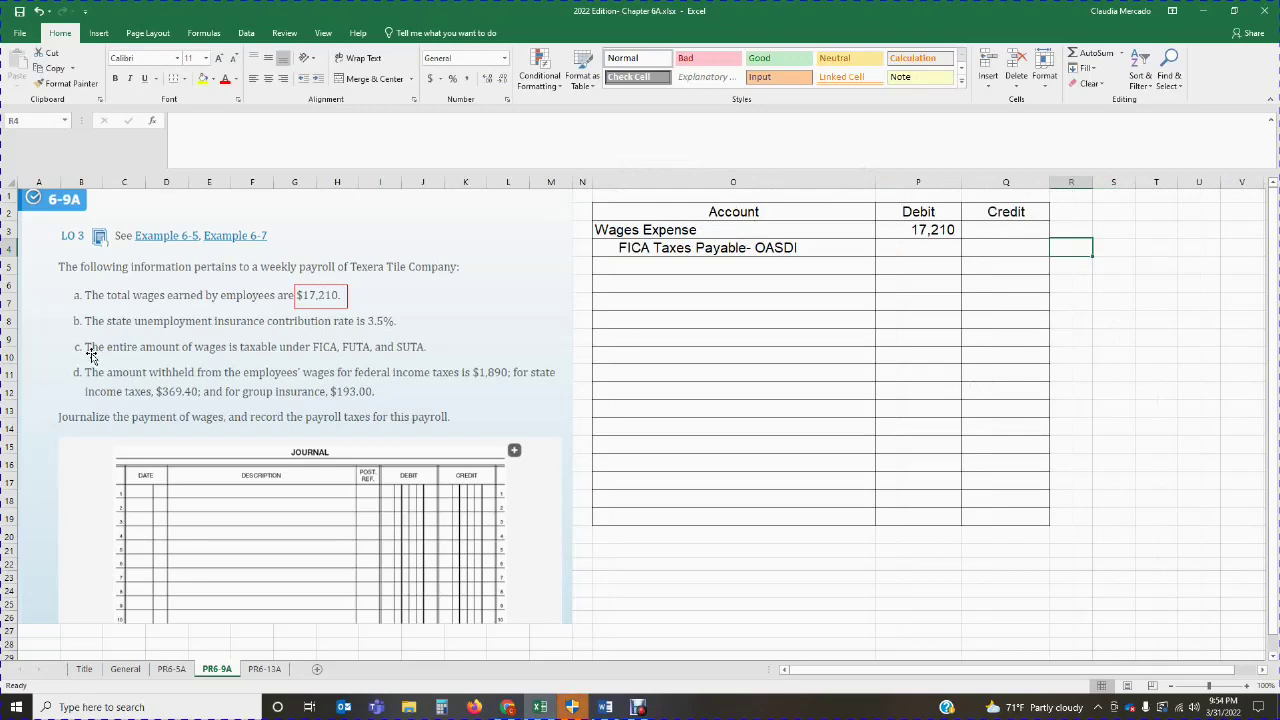
Box "entire amount of wages is taxable" in item c with an unfilled rectangle outlined in red.
left_click(98, 33)
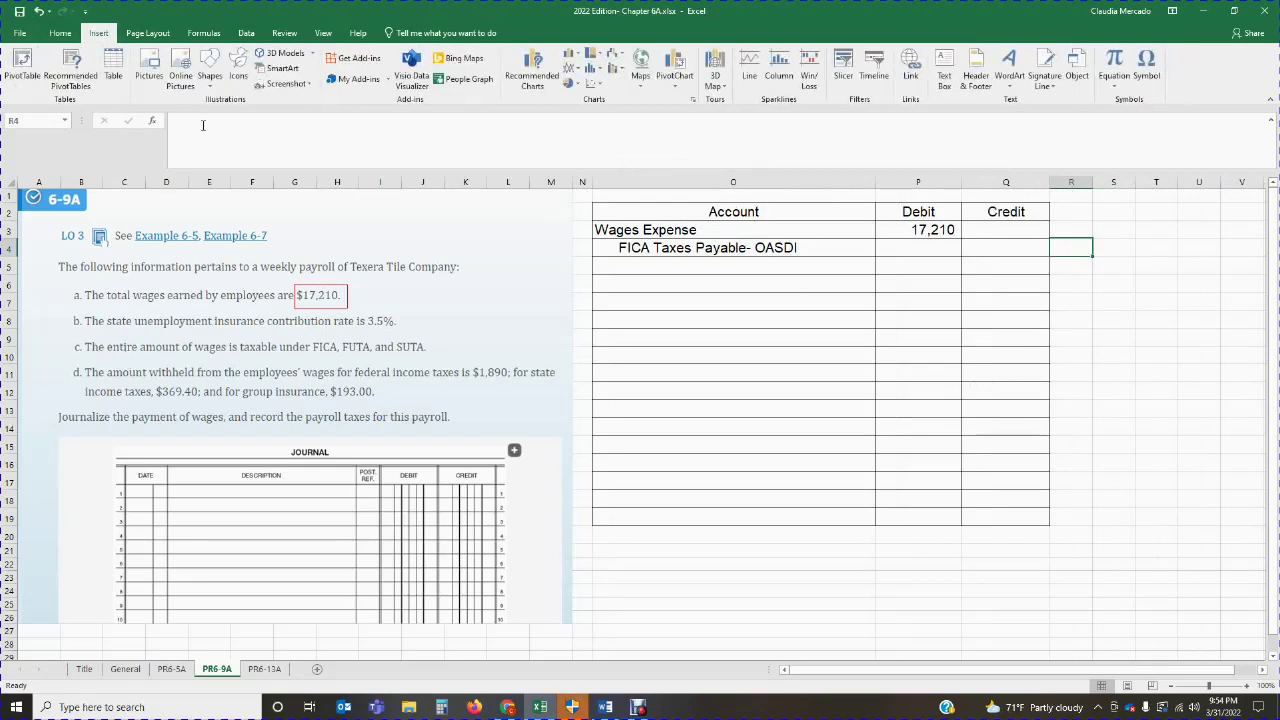
left_click(210, 80)
left_click(204, 62)
left_click_drag(103, 340, 278, 354)
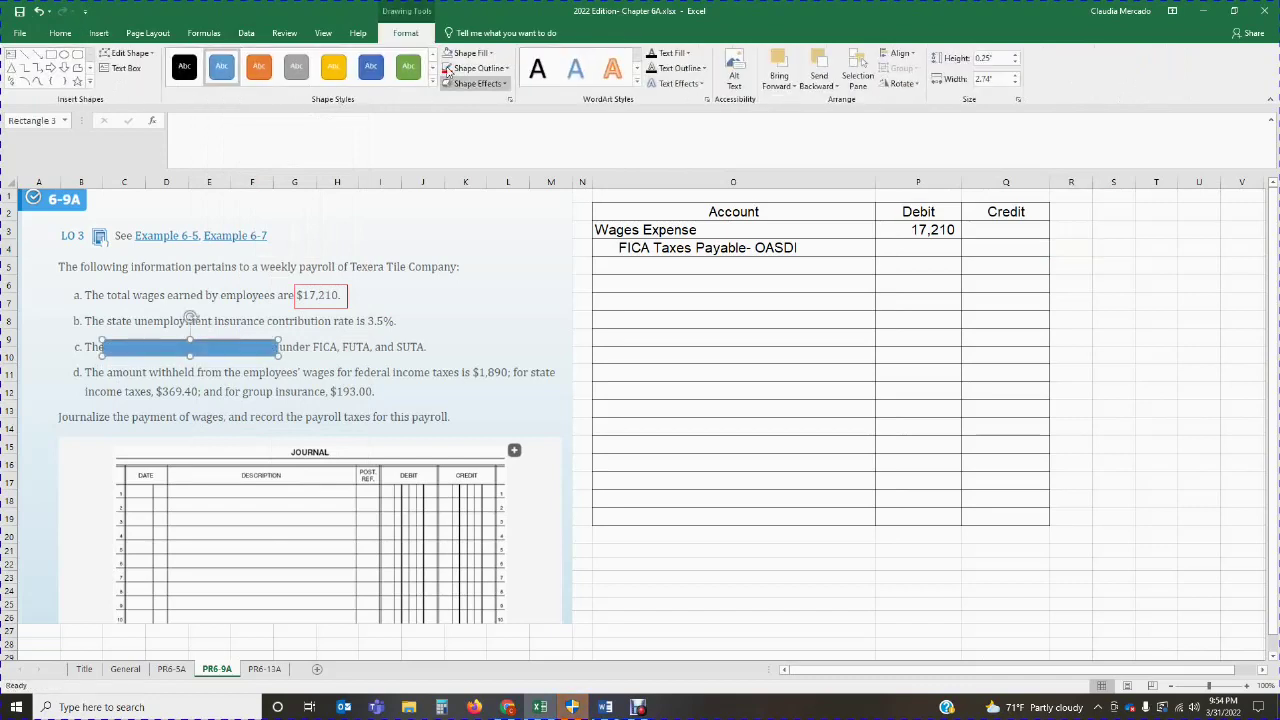
left_click(447, 53)
left_click(447, 68)
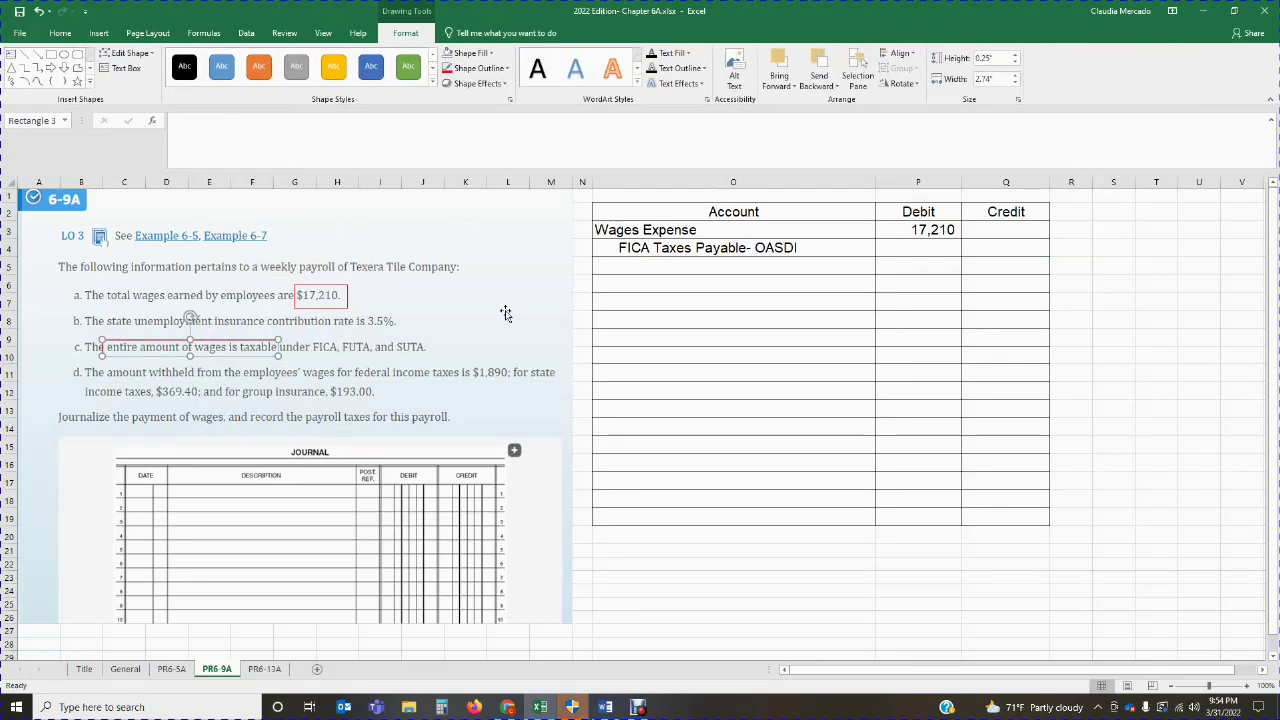
left_click(507, 350)
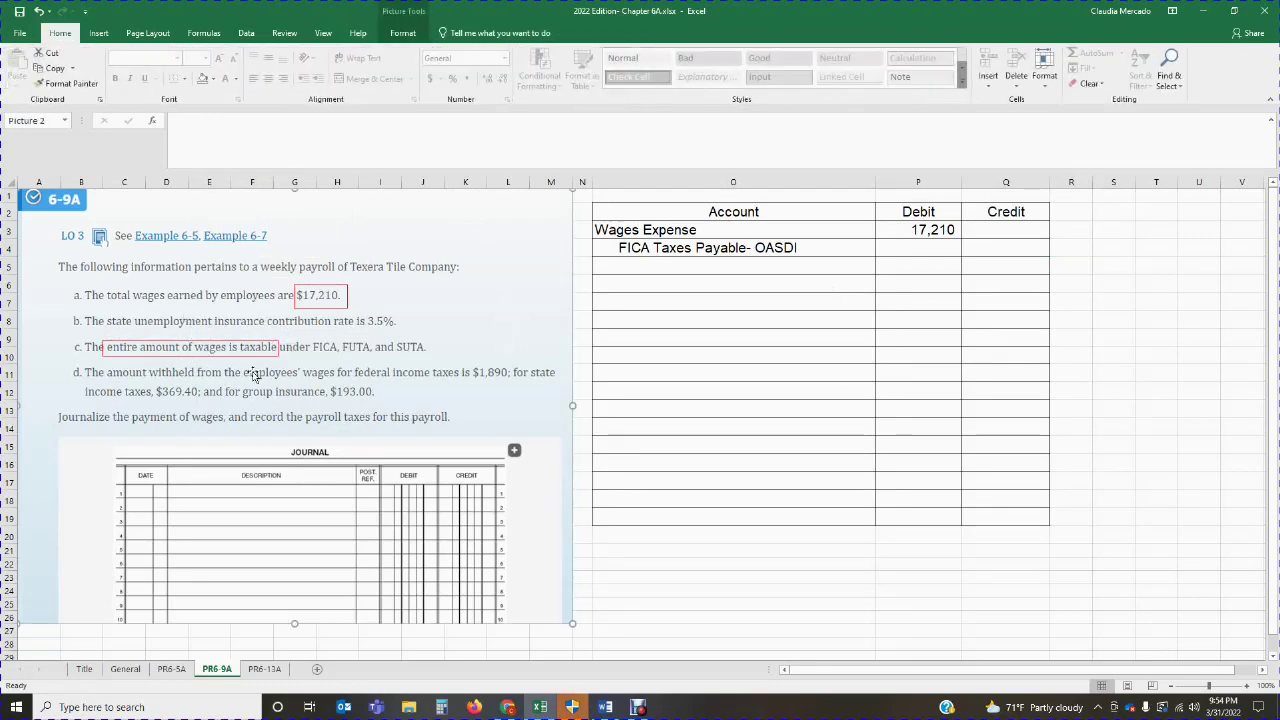
left_click(1077, 256)
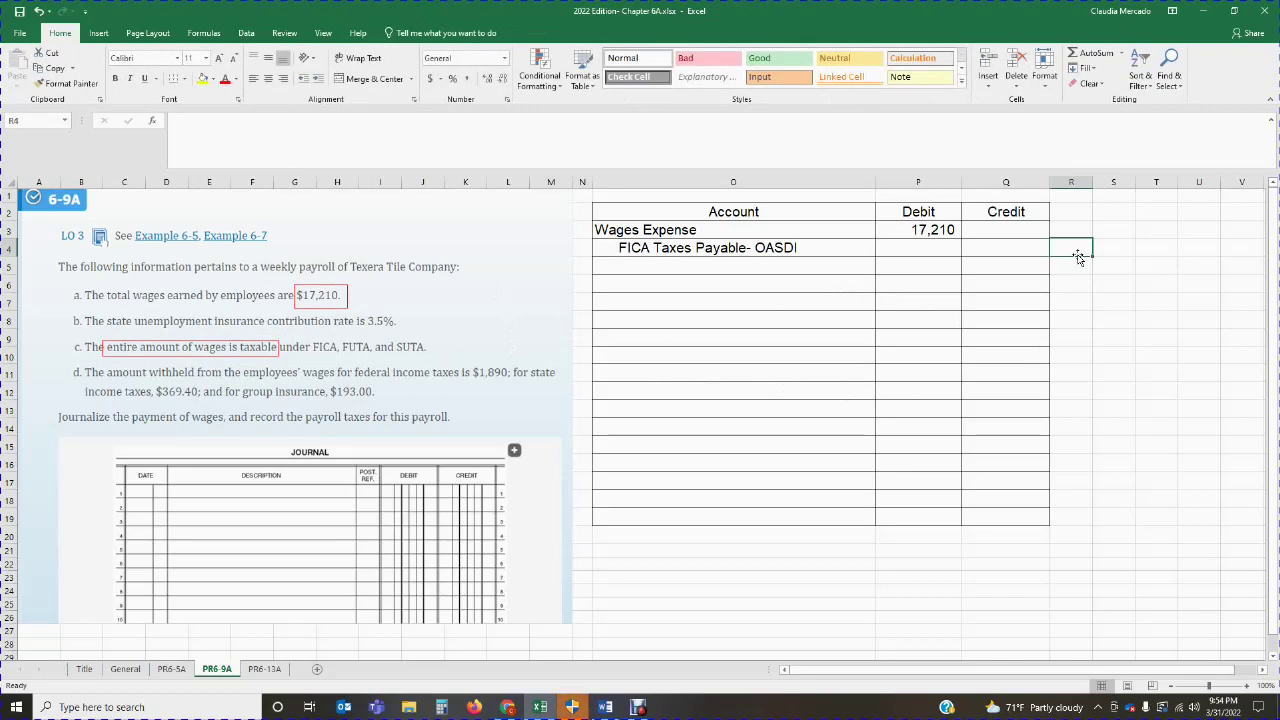
type("$1")
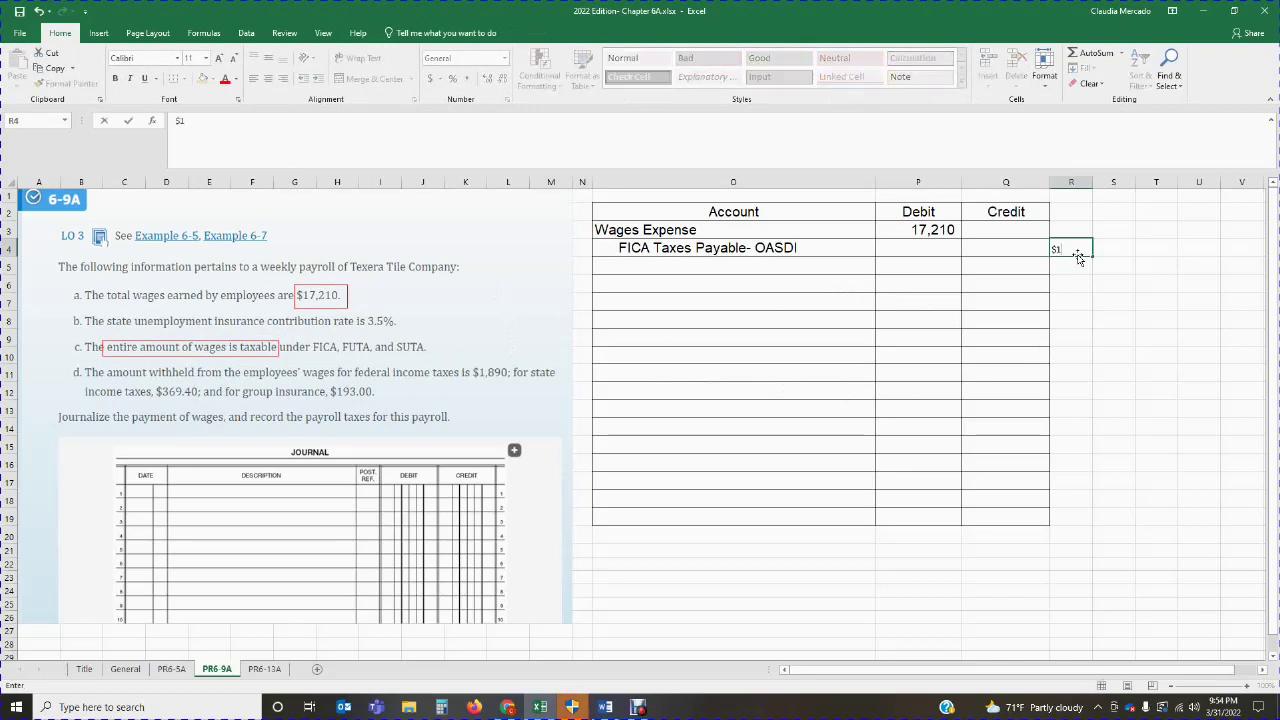
key("BackSpace")
key("BackSpace")
left_click(930, 229)
left_click(771, 262)
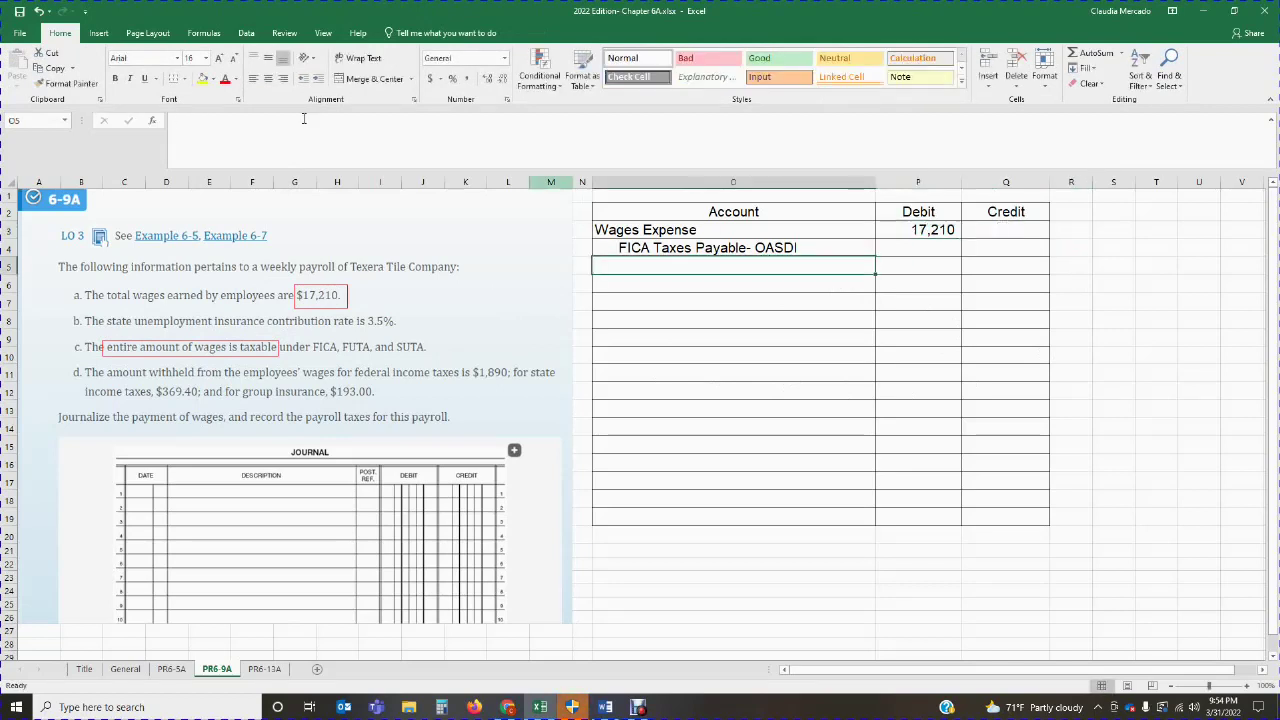
left_click(771, 250)
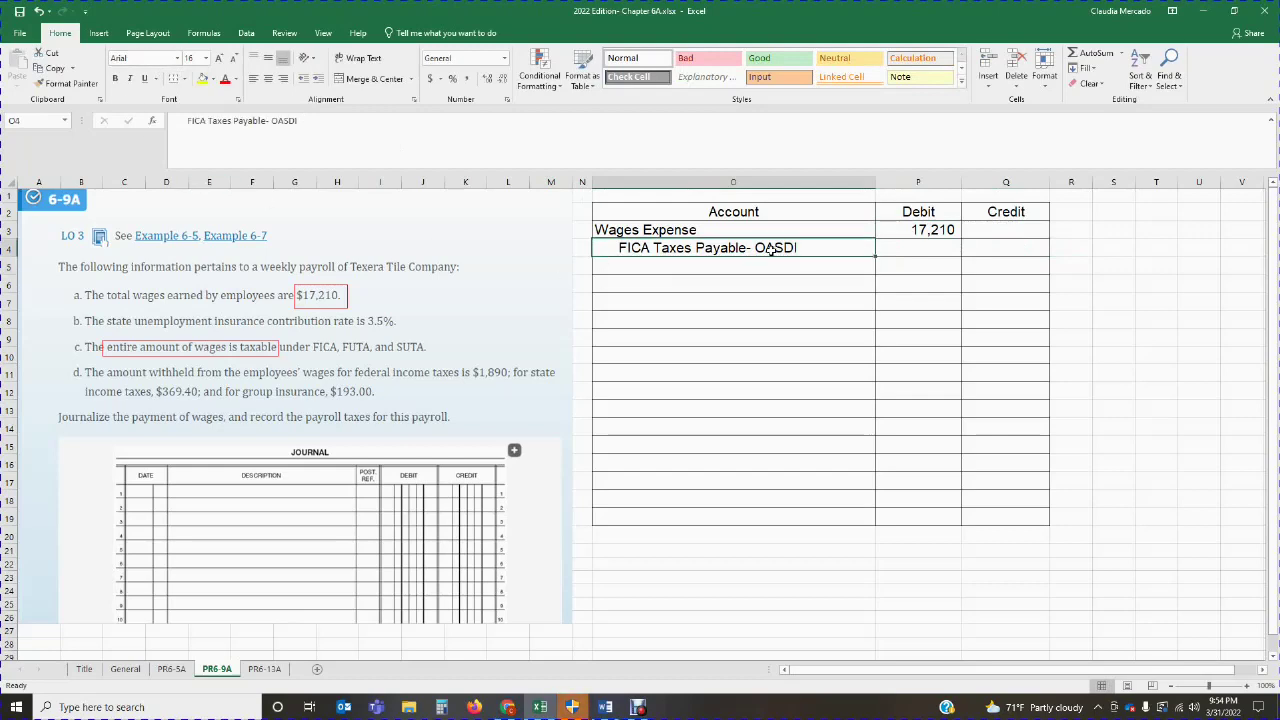
Format the empty cells R2:X22 beside the journal table in Arial, size 16.
left_click_drag(1086, 212, 1127, 562)
left_click(178, 58)
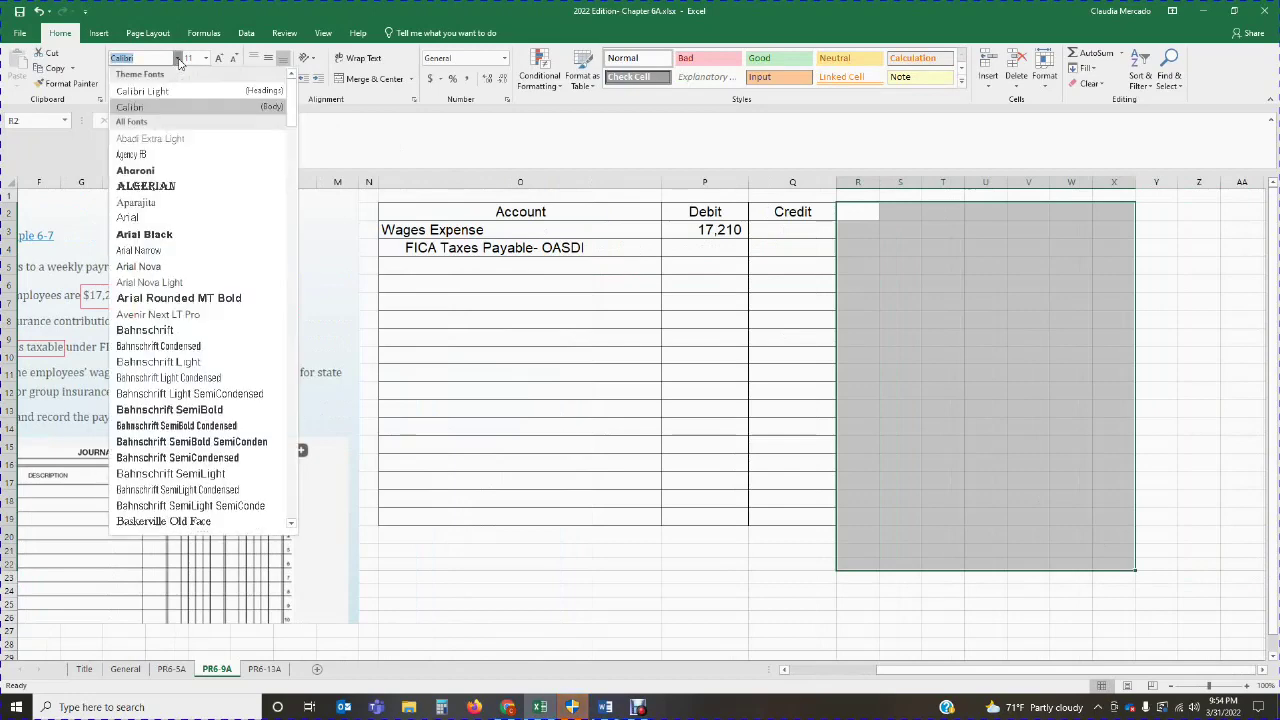
left_click(127, 217)
left_click(205, 58)
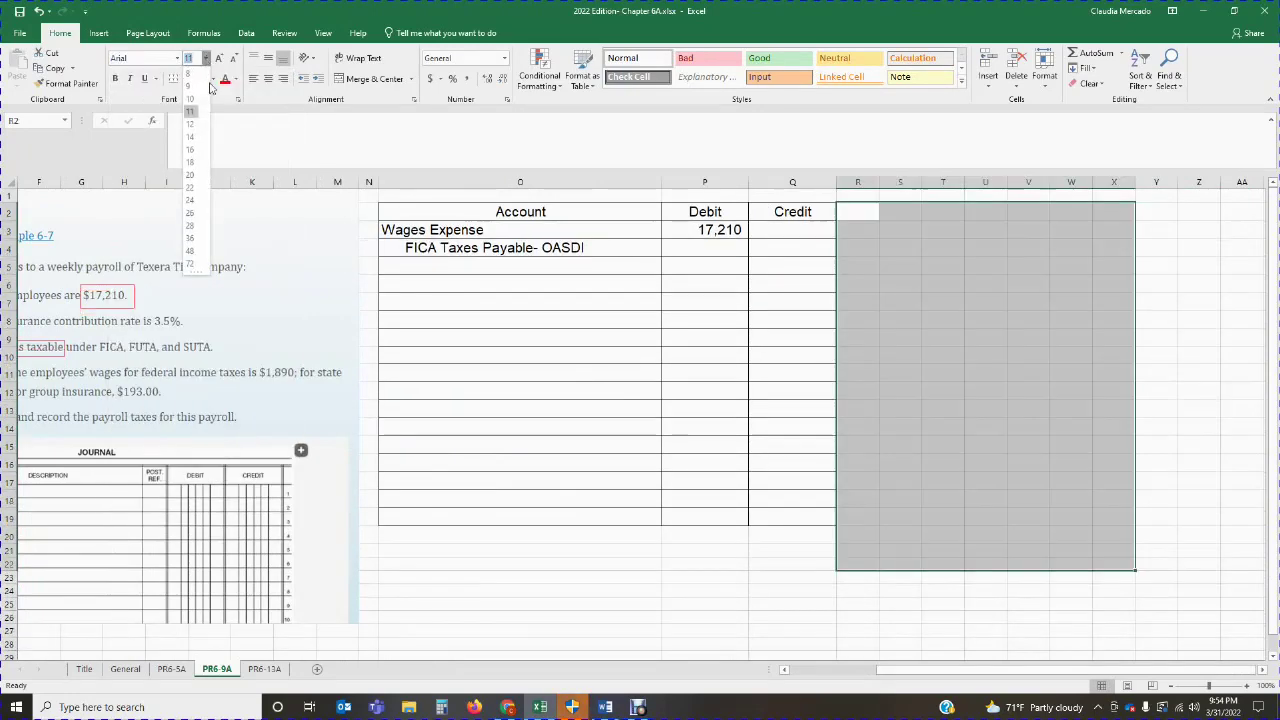
left_click(191, 152)
left_click(946, 368)
left_click_drag(935, 669, 845, 652)
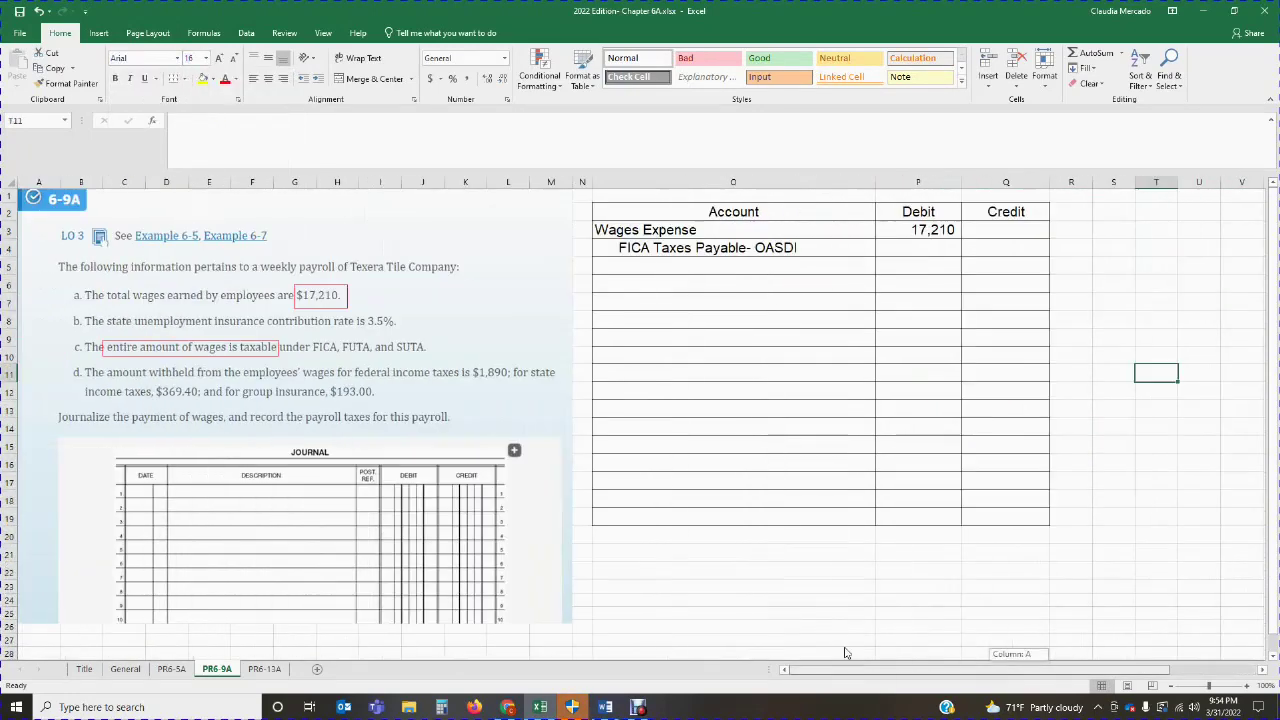
Write the calculation note "$17,210 X 6.2%" in R4 beside the FICA Taxes Payable- OASDI row.
left_click(1071, 248)
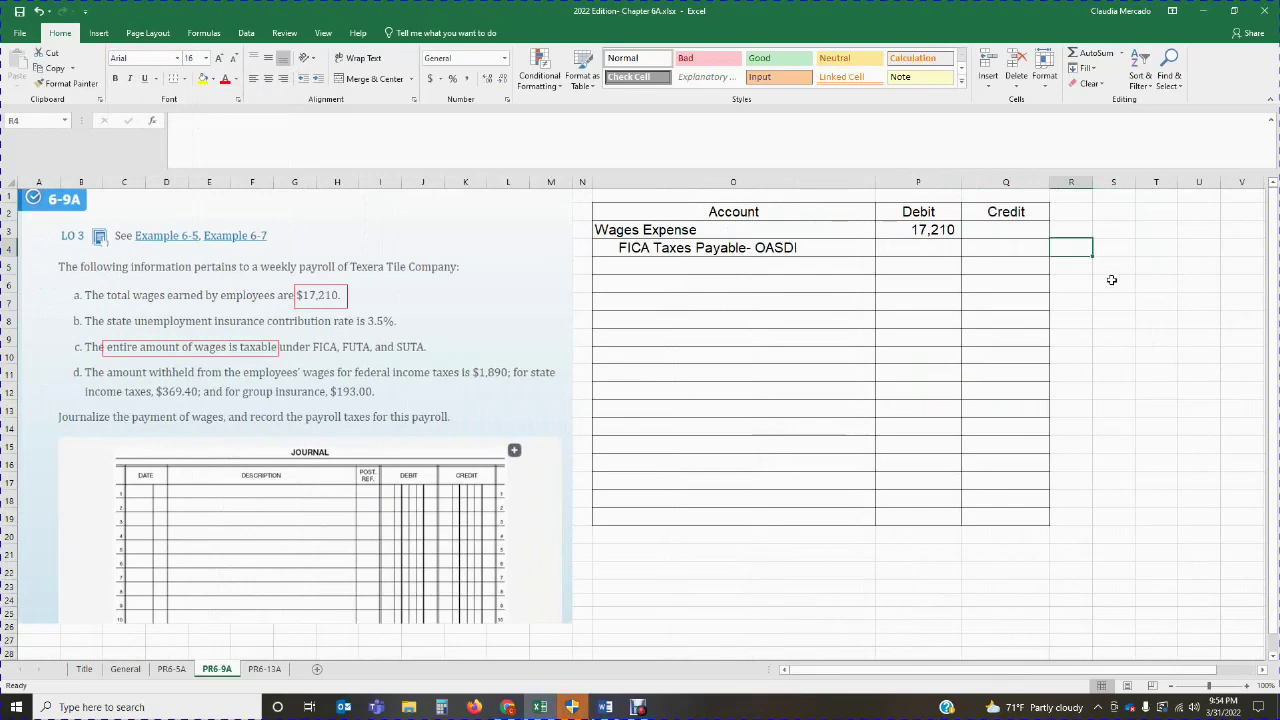
type("$17,210")
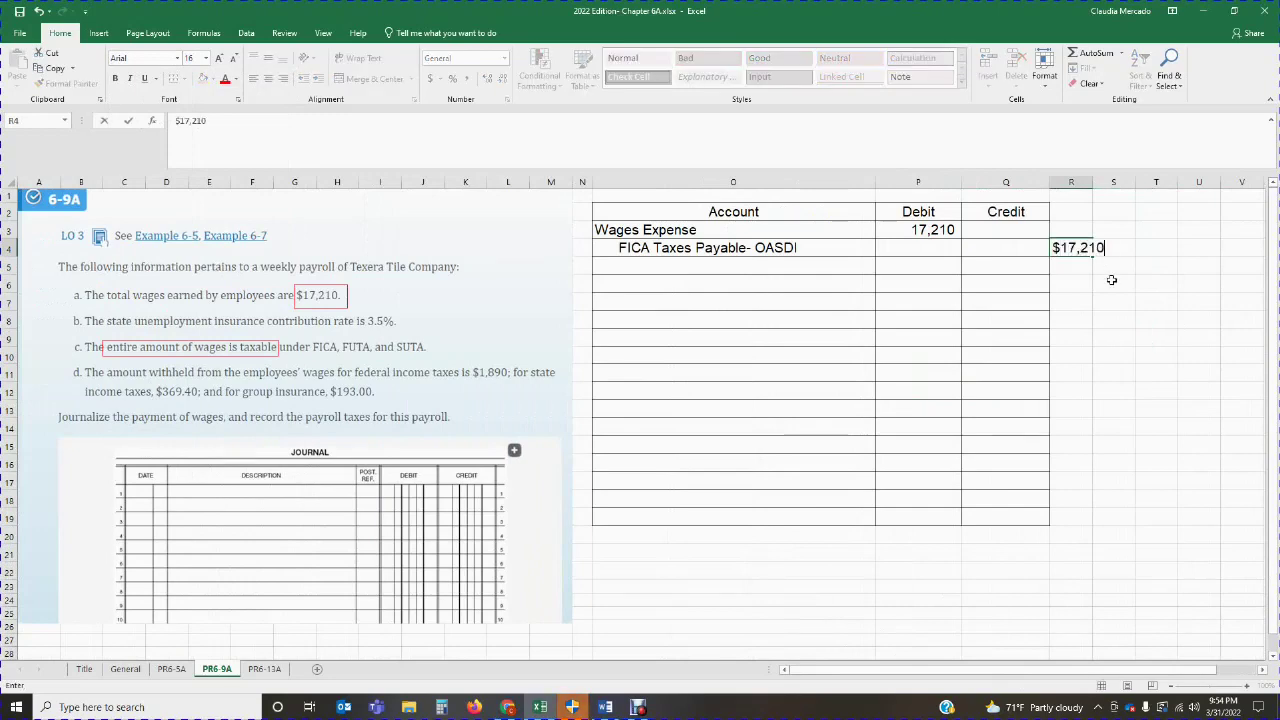
type(" X 6.2%")
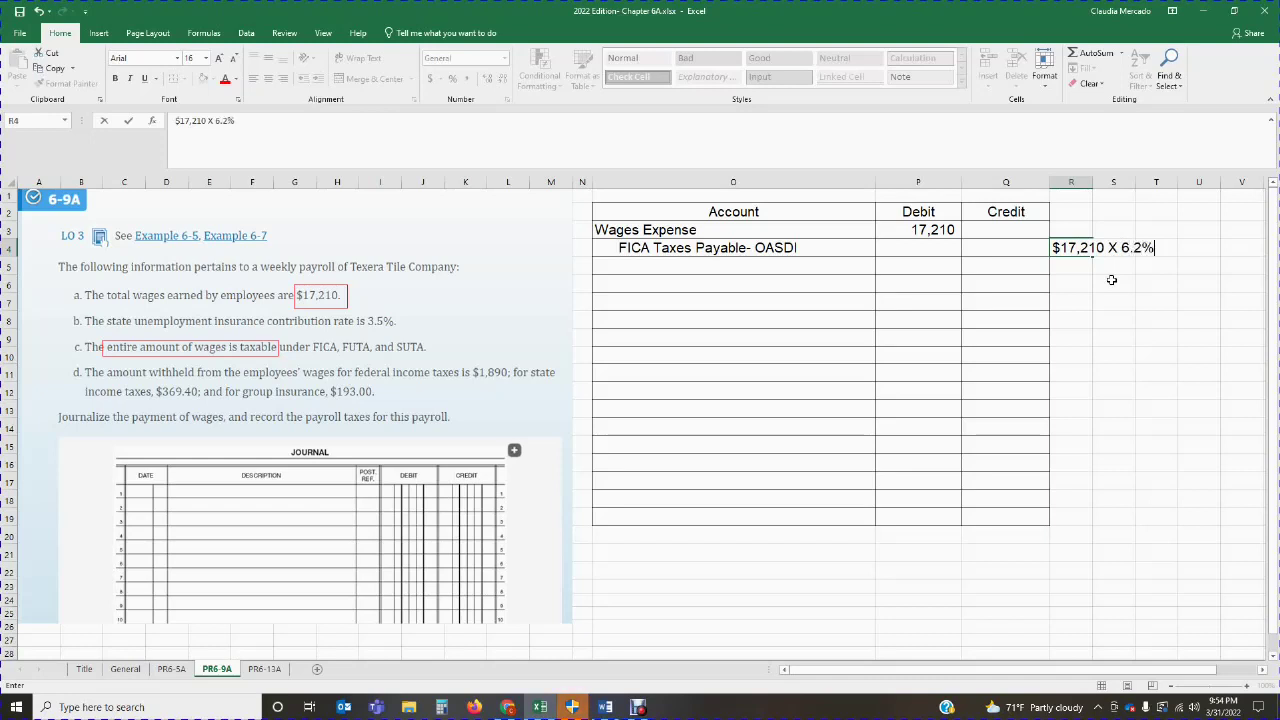
left_click(1112, 321)
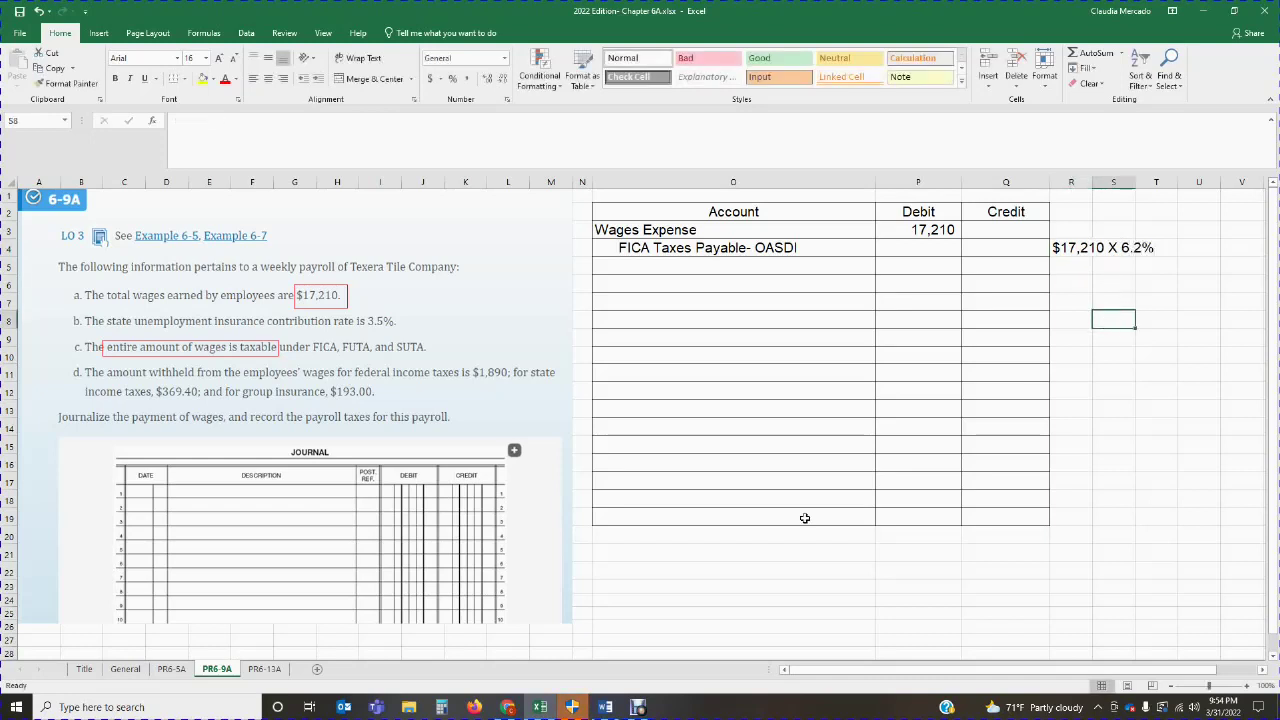
Calculate the OASDI tax in Calculator by multiplying 17210 by 6.2%.
left_click(441, 707)
left_click_drag(714, 251, 378, 187)
type("17")
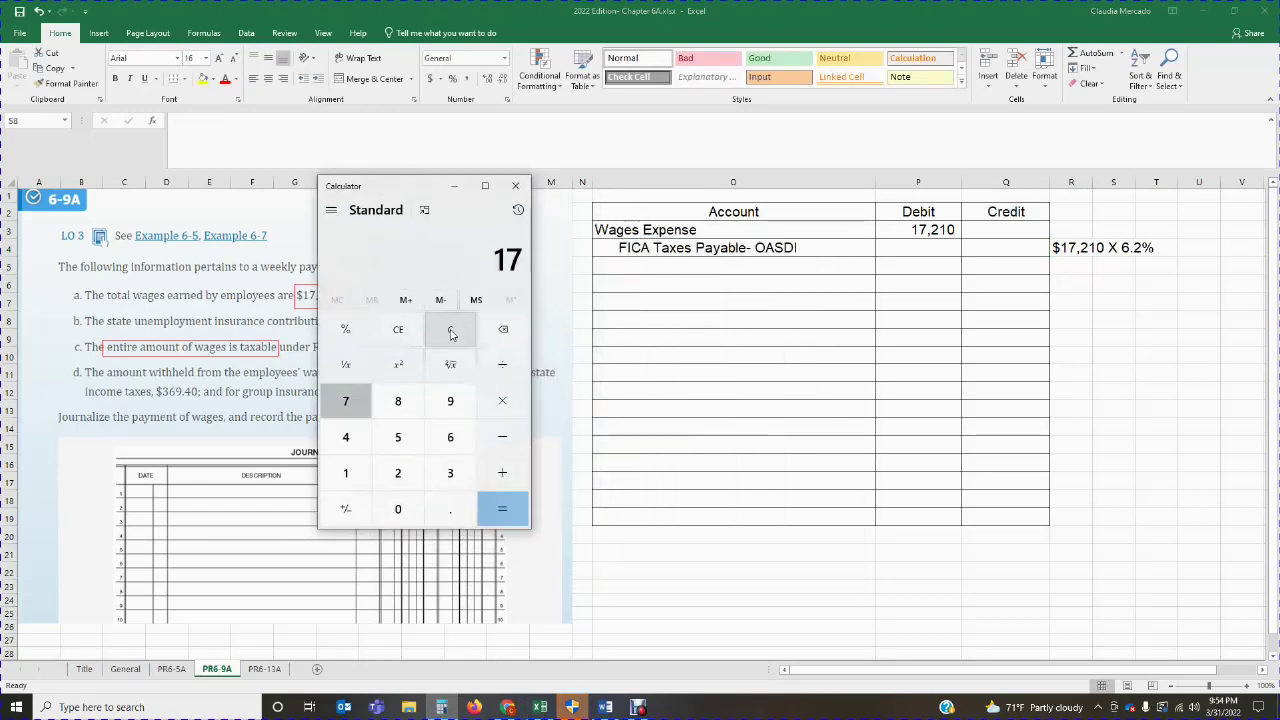
type("210*6.2")
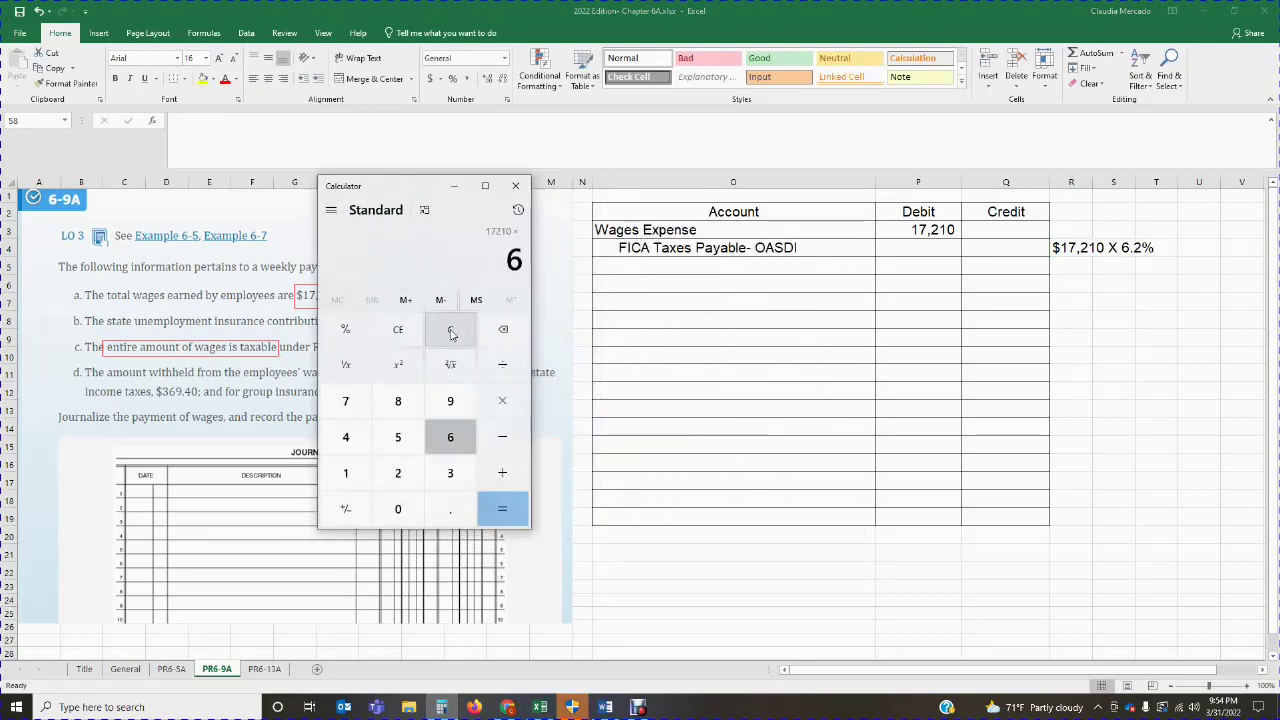
left_click(345, 329)
left_click(502, 508)
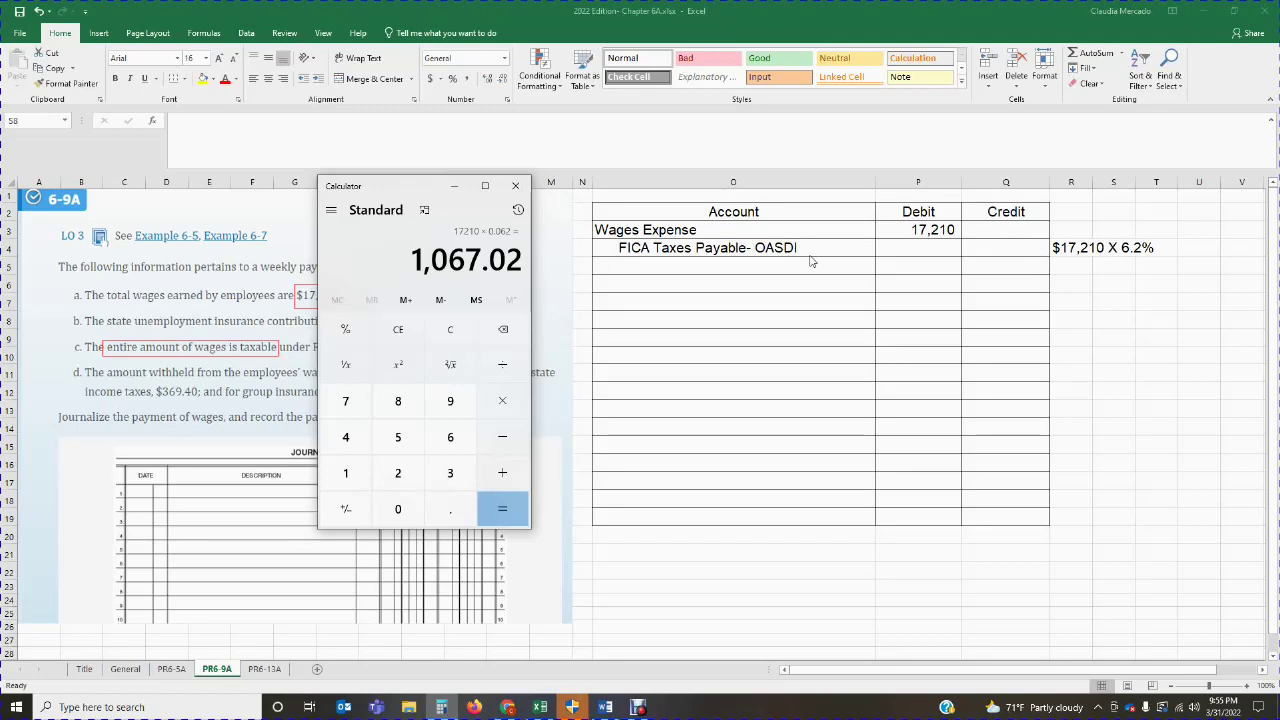
Enter 1067.02 in Q4 as the credit for FICA Taxes Payable- OASDI.
left_click(1012, 249)
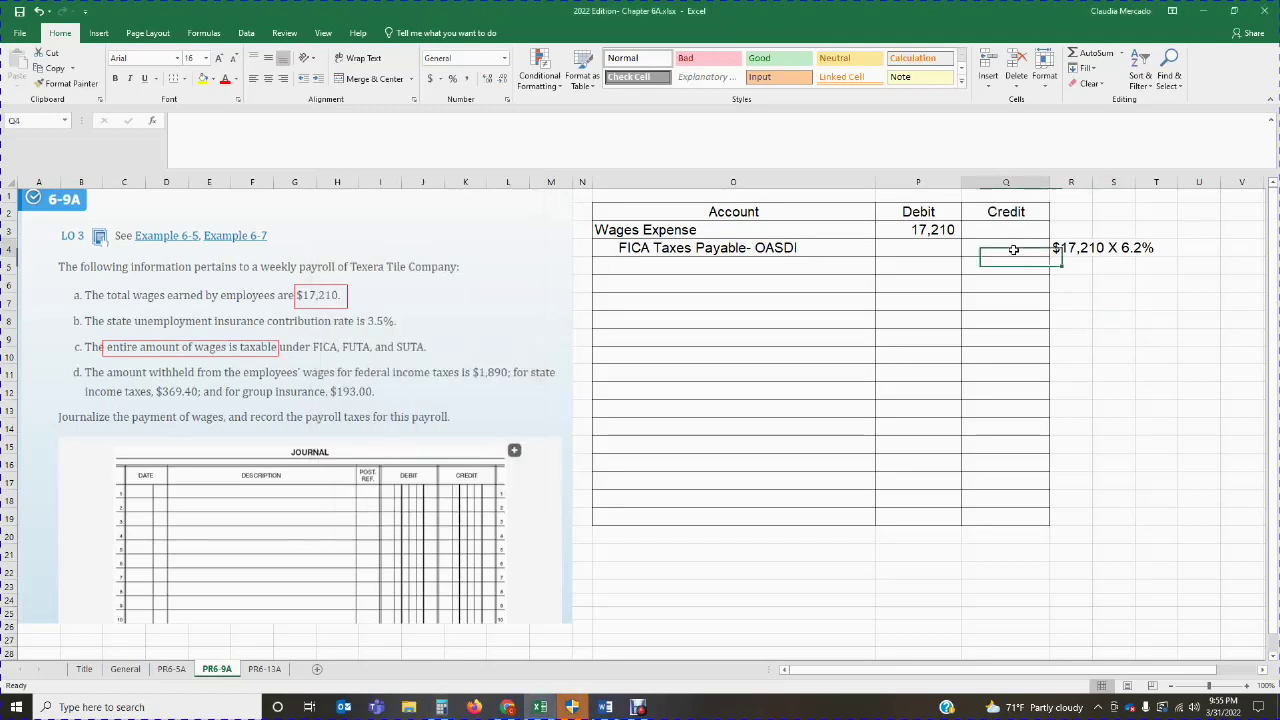
type("1067.02")
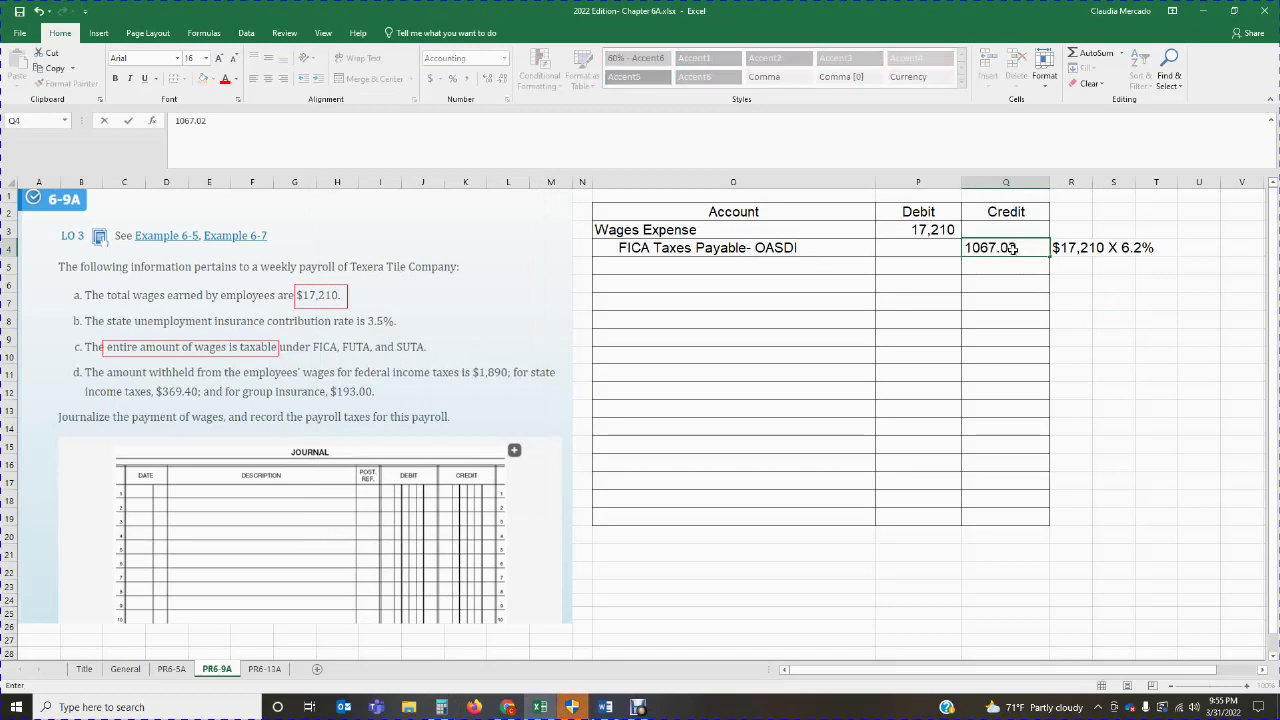
key("Return")
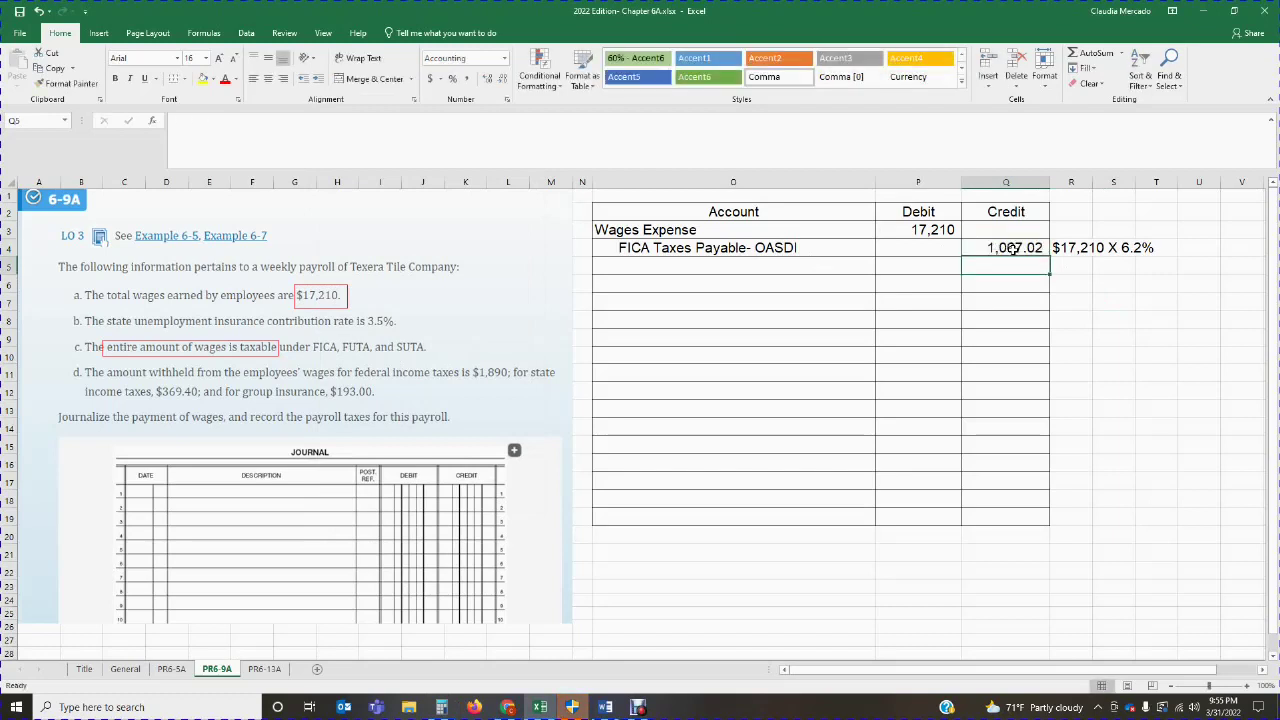
Enter "FICA Taxes Payable- OASDI" again in O5 and undo the stray entries made over the account names in O3 and O4.
left_click(772, 264)
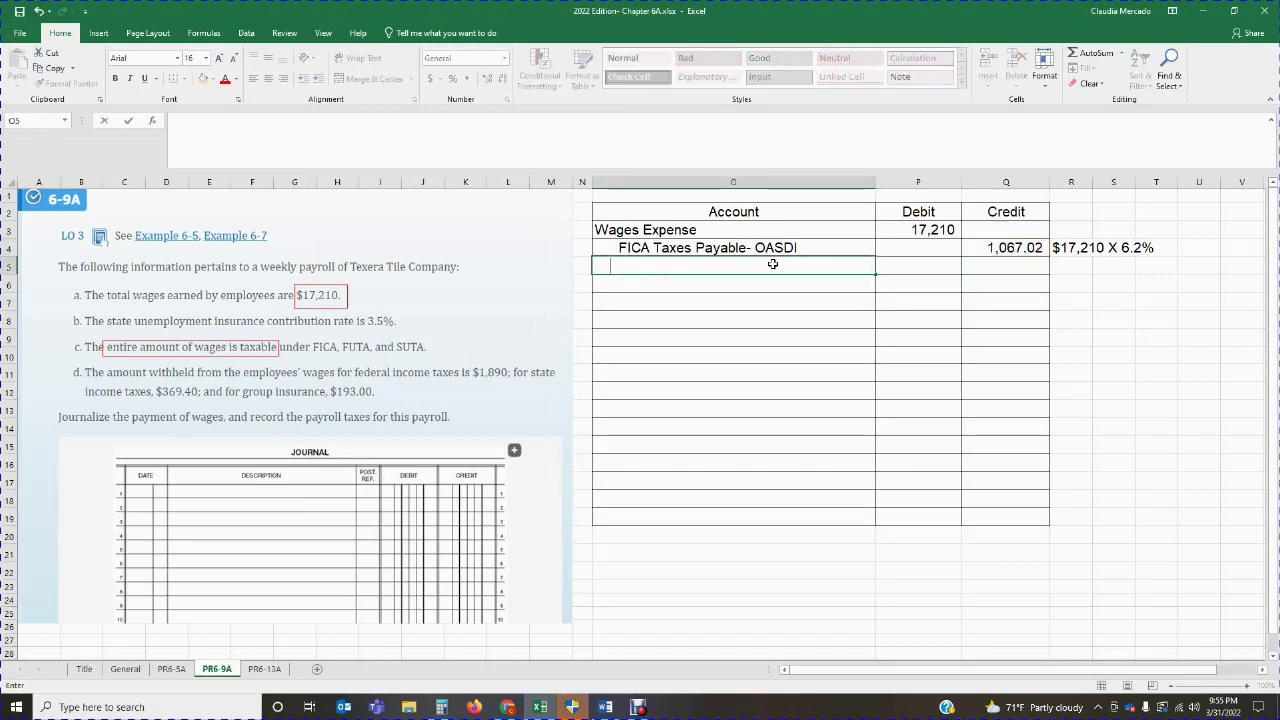
type("fICA Taxes Payable- OASDI")
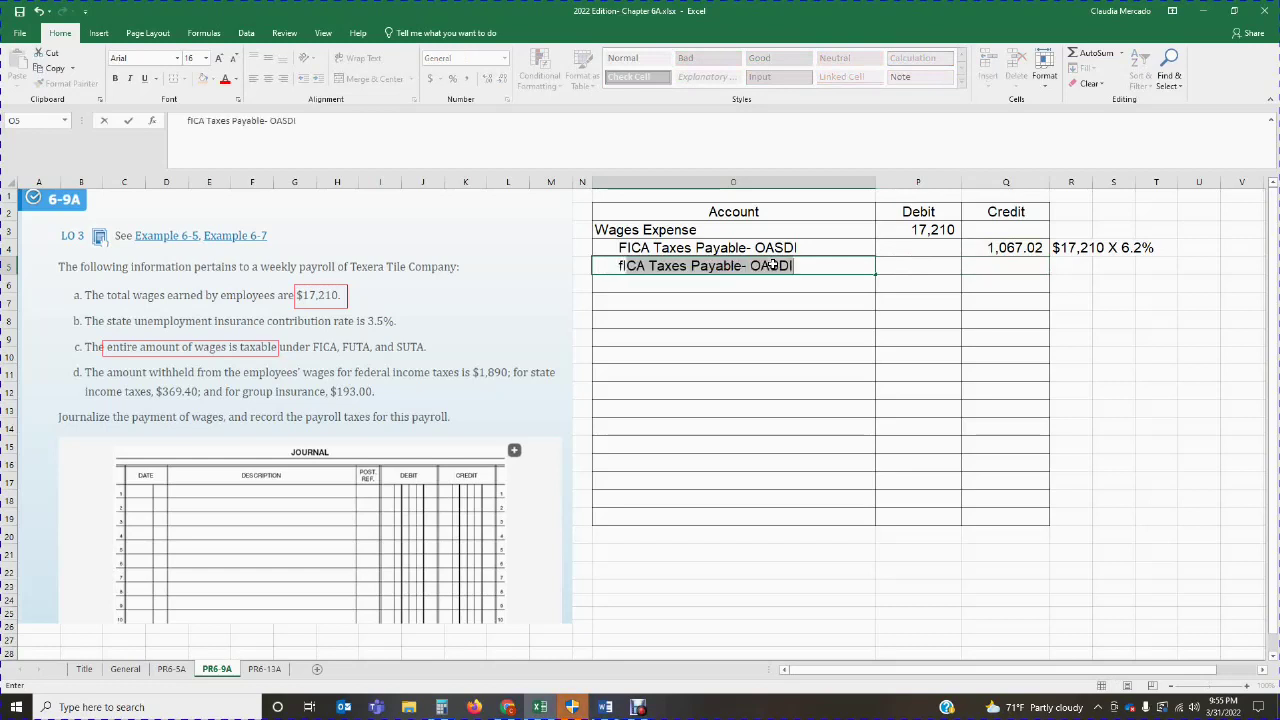
type("A")
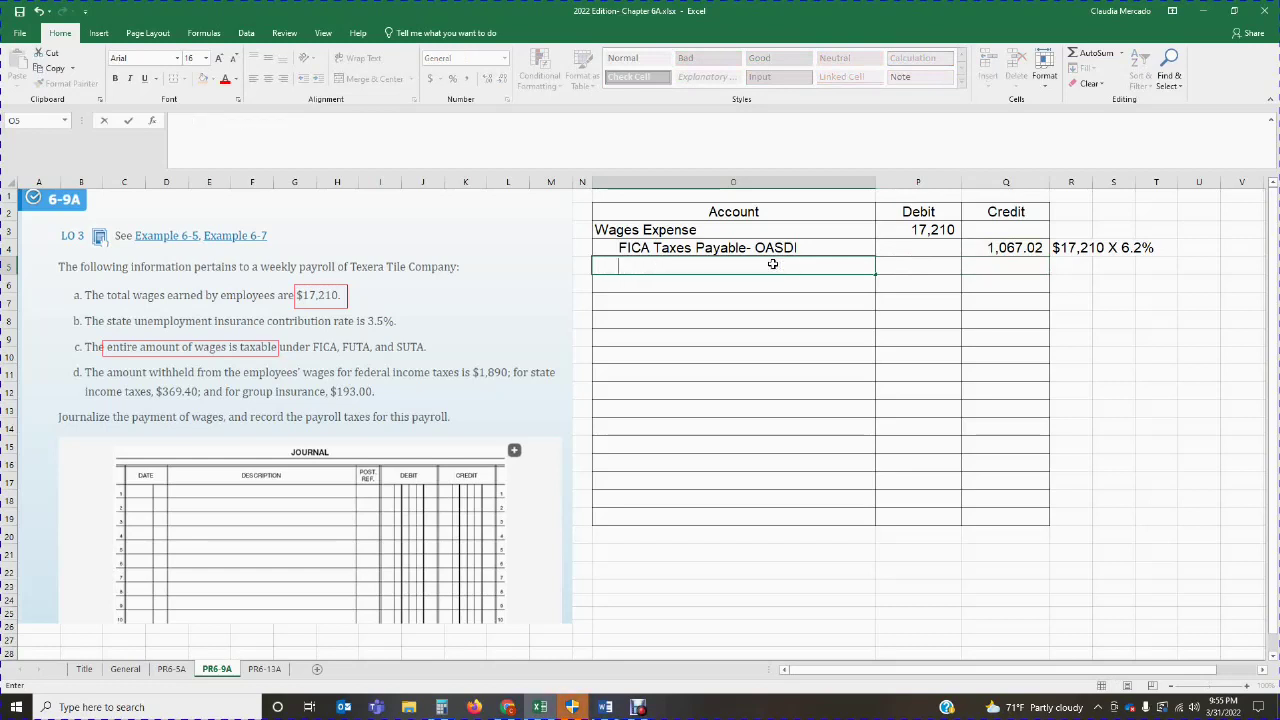
key("Return")
type("Ca")
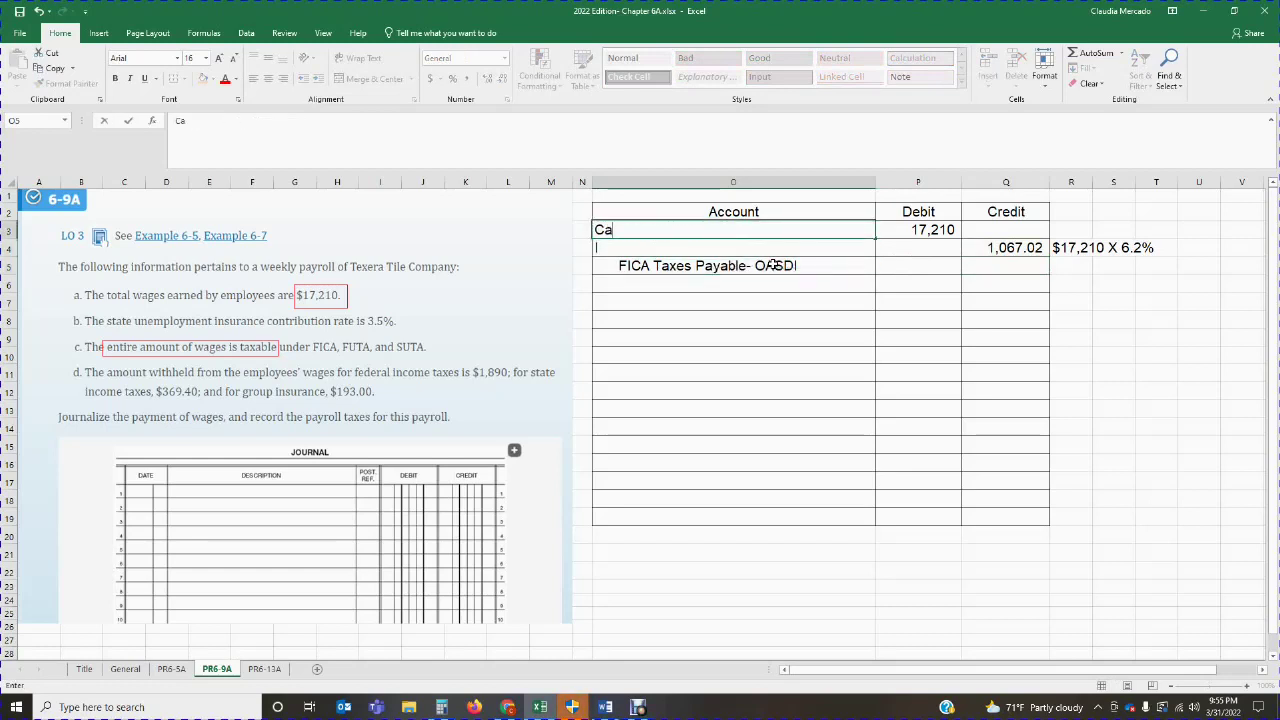
left_click(39, 11)
left_click(39, 11)
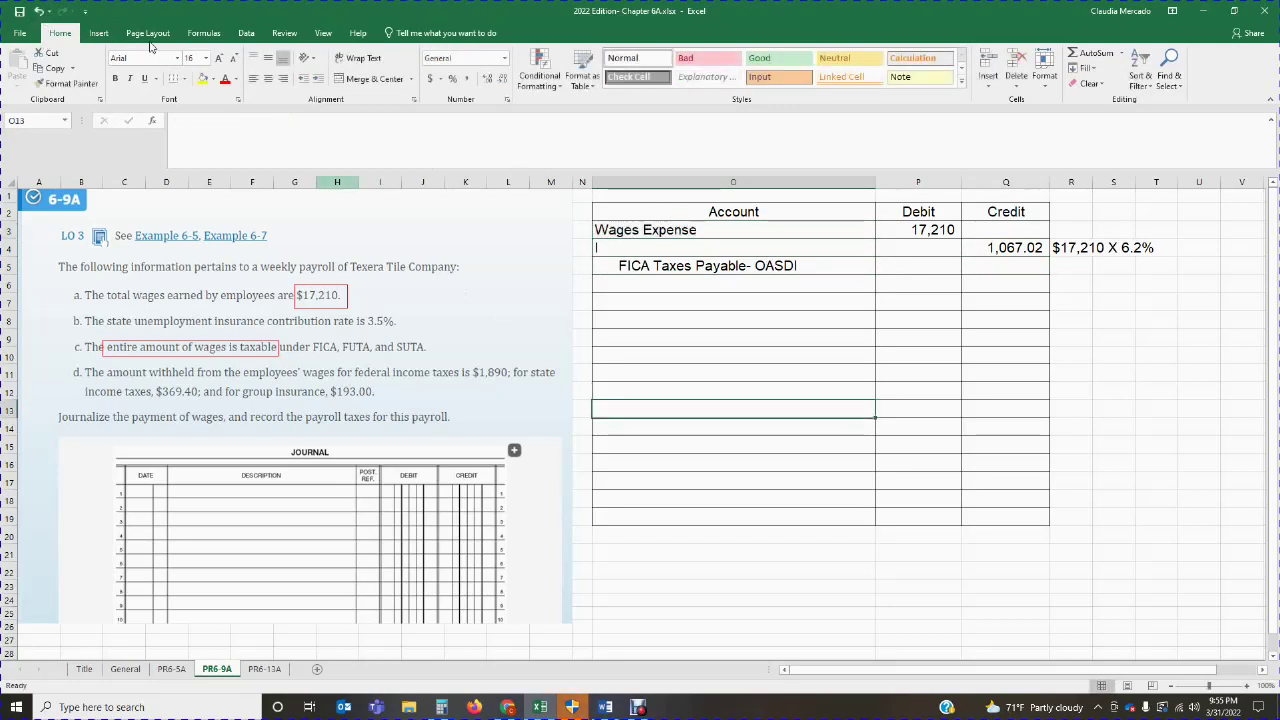
left_click(39, 11)
left_click(39, 11)
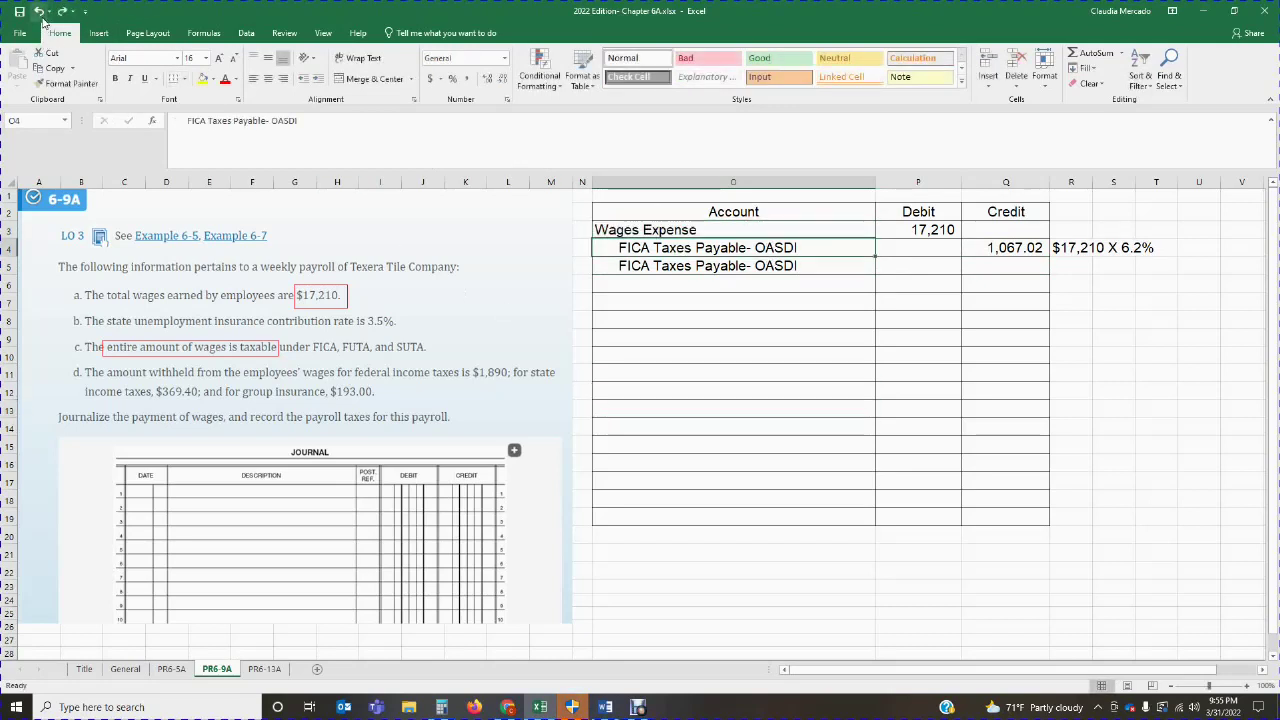
Change the account name in O5 to "FICA Taxes Payable- HI".
left_click(694, 427)
left_click(700, 266)
left_click_drag(271, 120, 393, 137)
type("HI")
key("Tab")
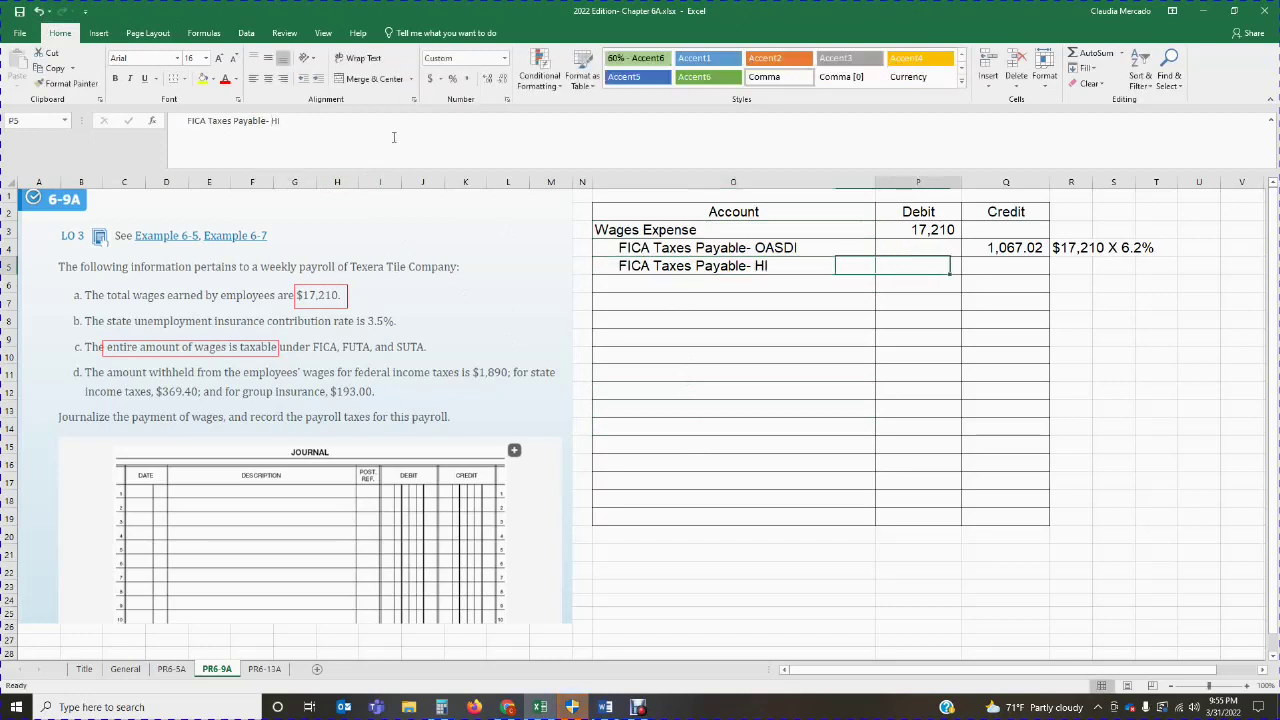
Write the calculation note "$17,210 X 1.45%" in R5 beside the FICA Taxes Payable- HI row.
left_click(986, 270)
left_click(1079, 272)
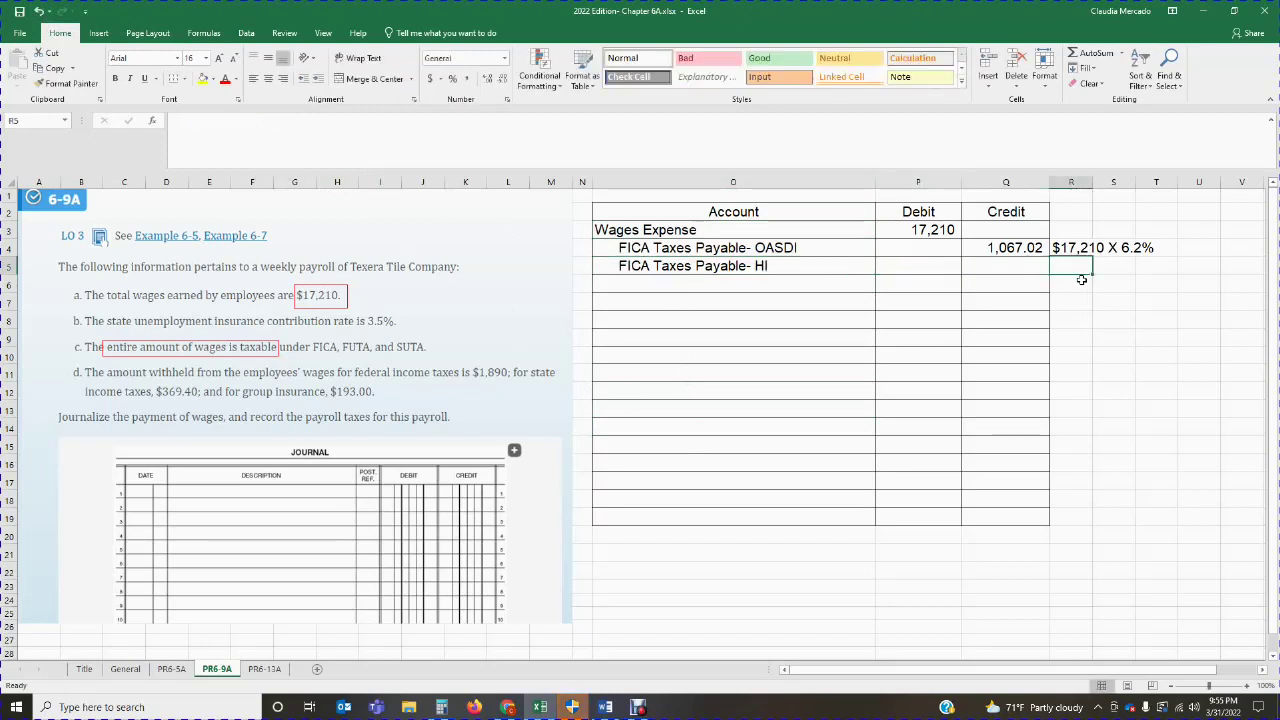
type("$17")
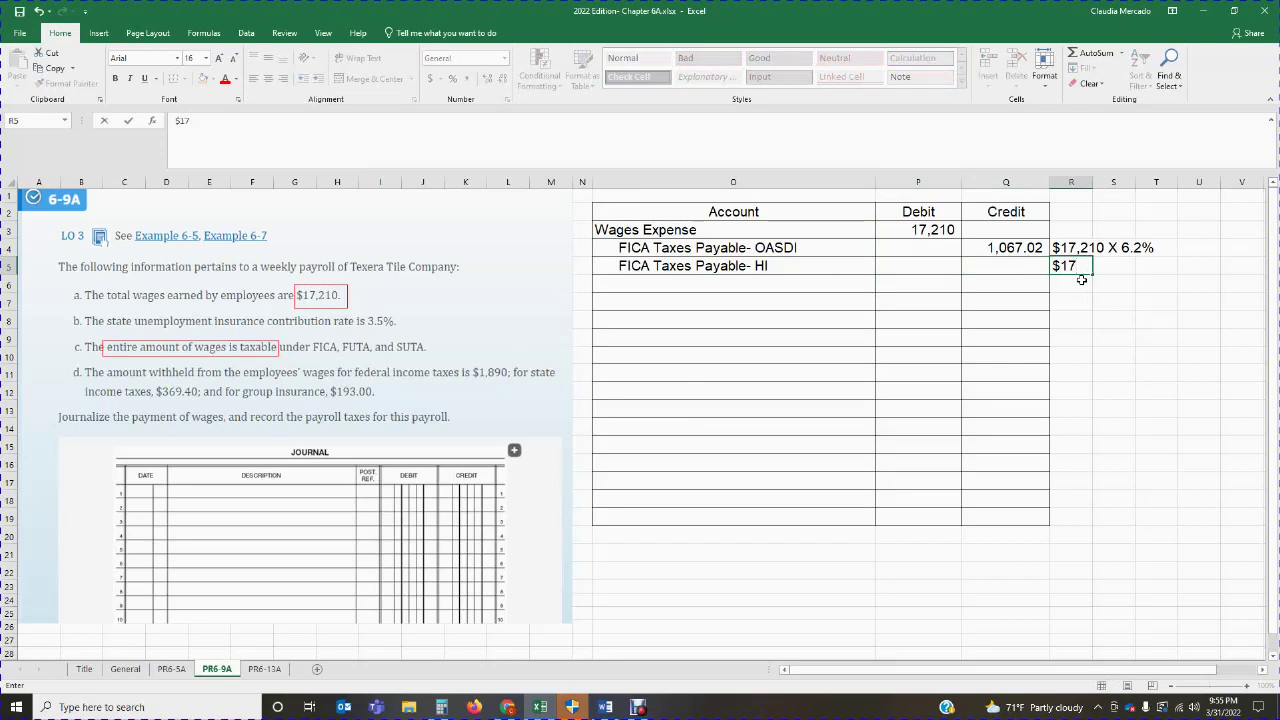
type(",210 X 1.45%")
left_click(1115, 372)
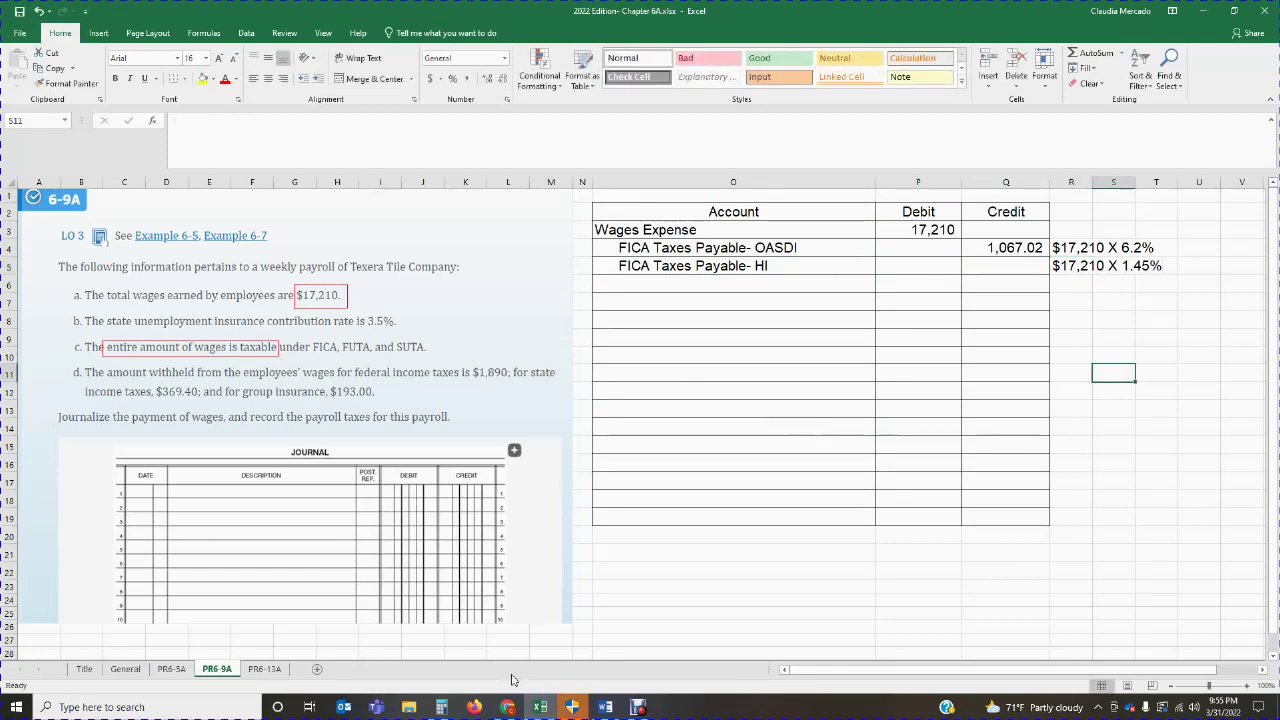
Calculate the HI tax in Calculator by multiplying 17210 by 1.45%.
left_click(444, 707)
left_click(438, 334)
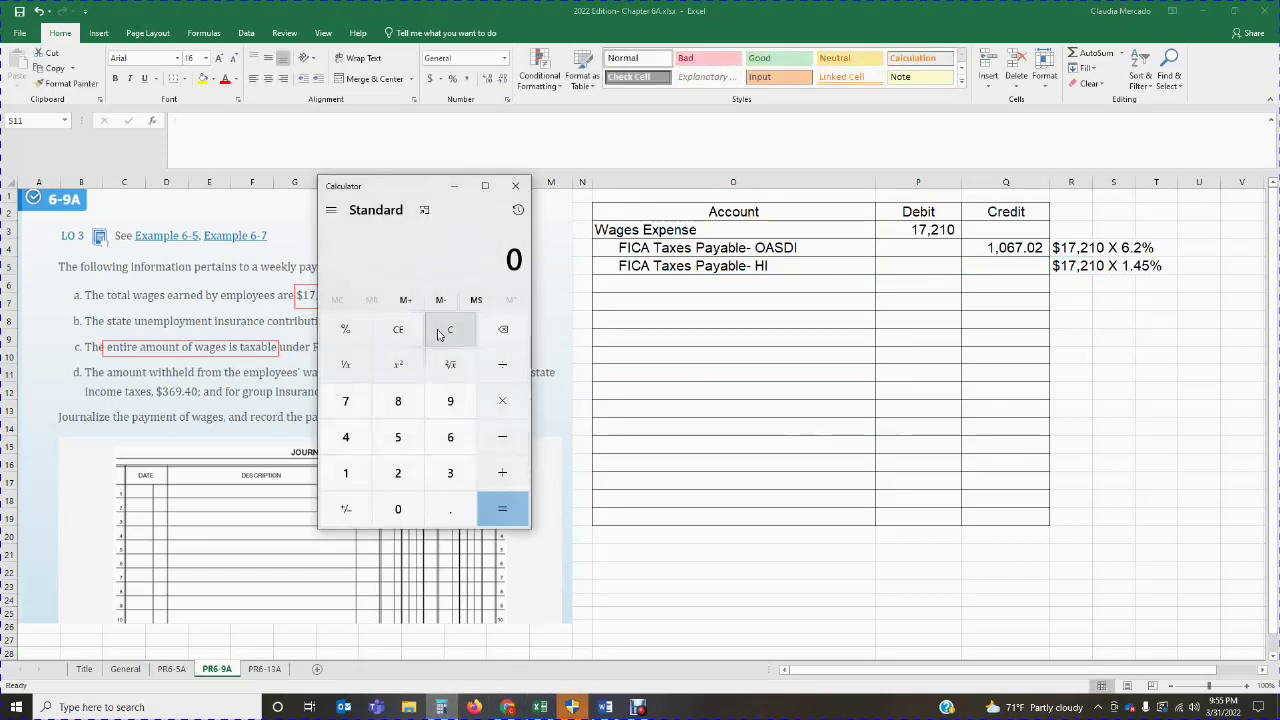
type("17210*")
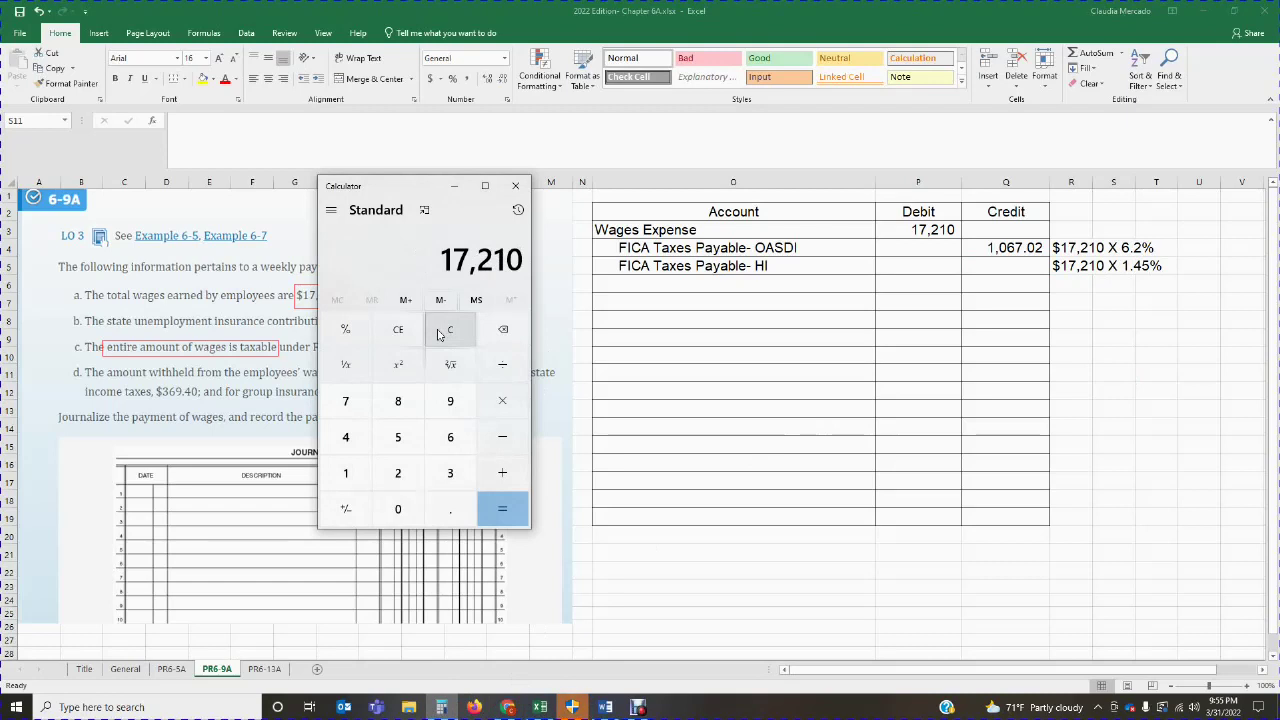
type("1.45%")
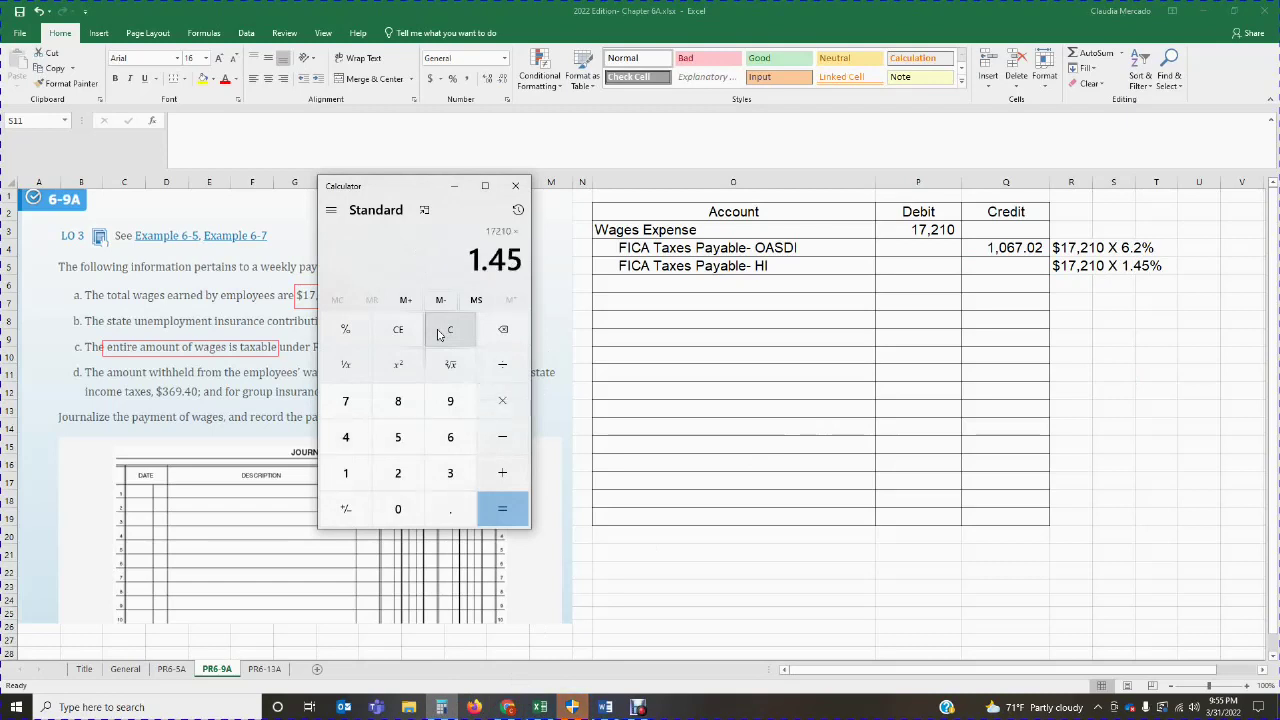
left_click(502, 509)
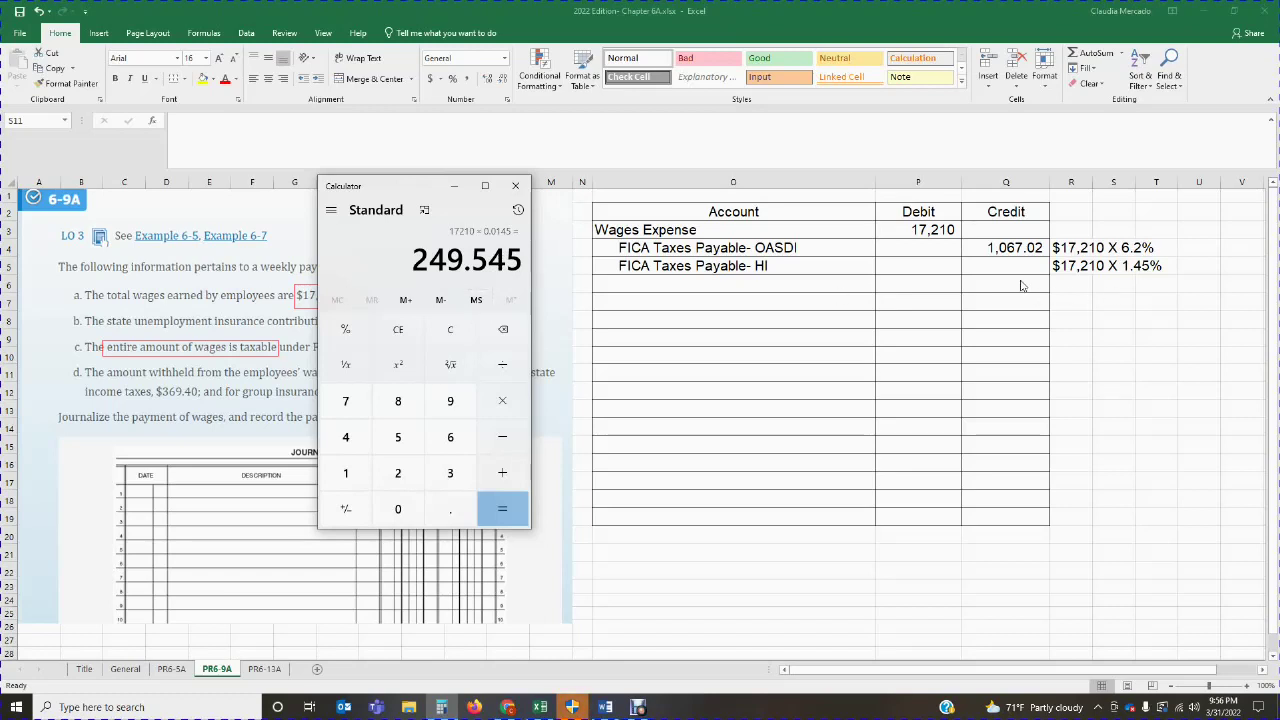
Return to the Excel journal and enter 249.55 in Q5 as the credit for FICA Taxes Payable- HI.
key("alt+Tab")
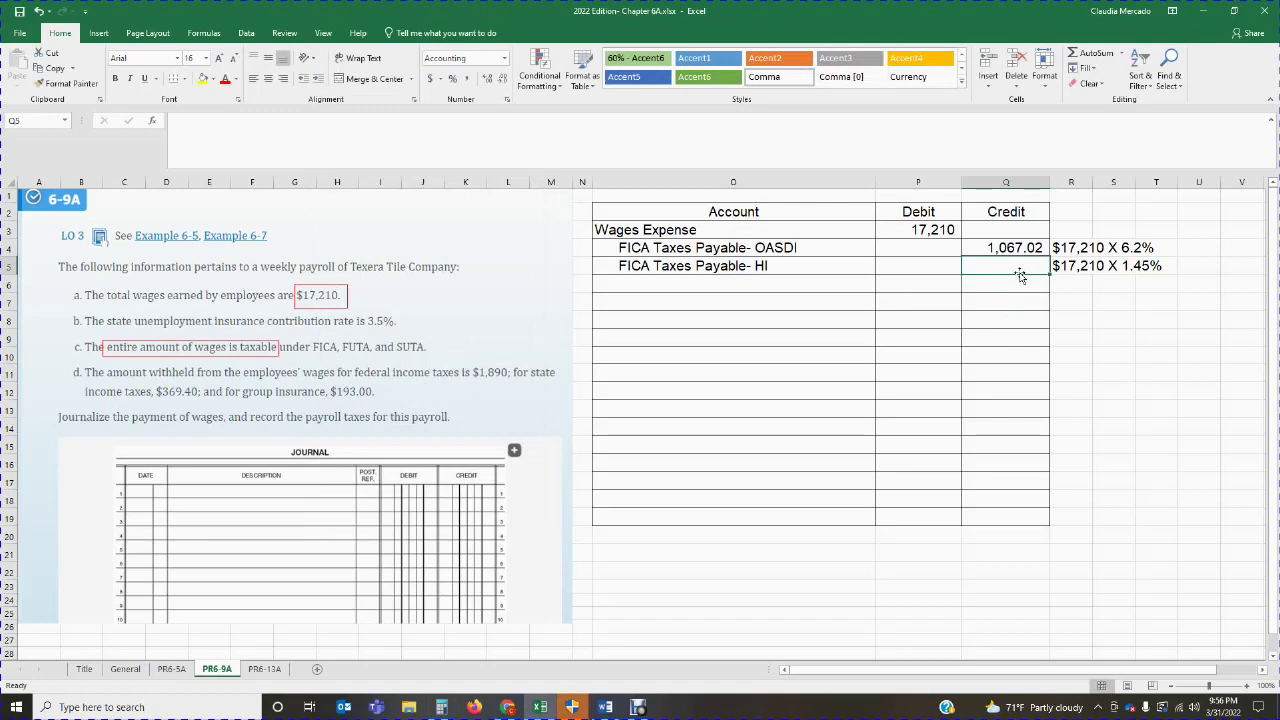
type("249.55")
key("Return")
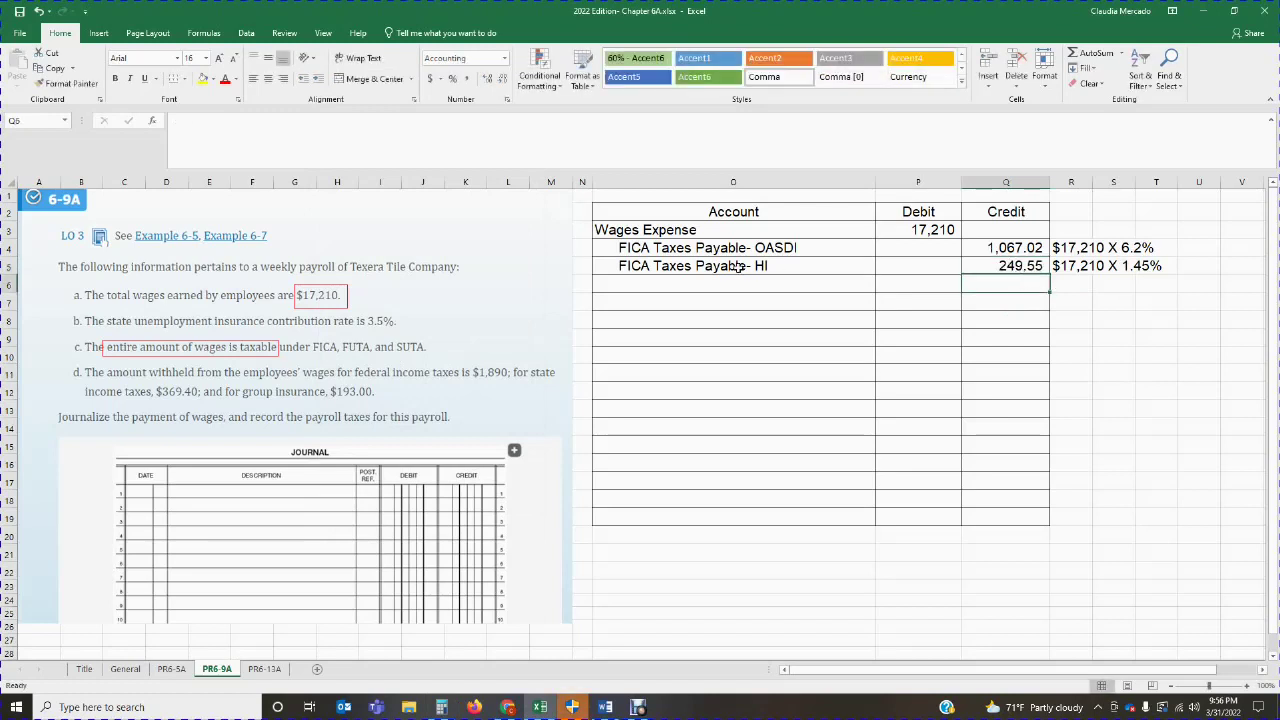
Enter the account name "Employees FIT Payable" in O6, indented below the FICA Taxes Payable- HI line.
left_click(664, 290)
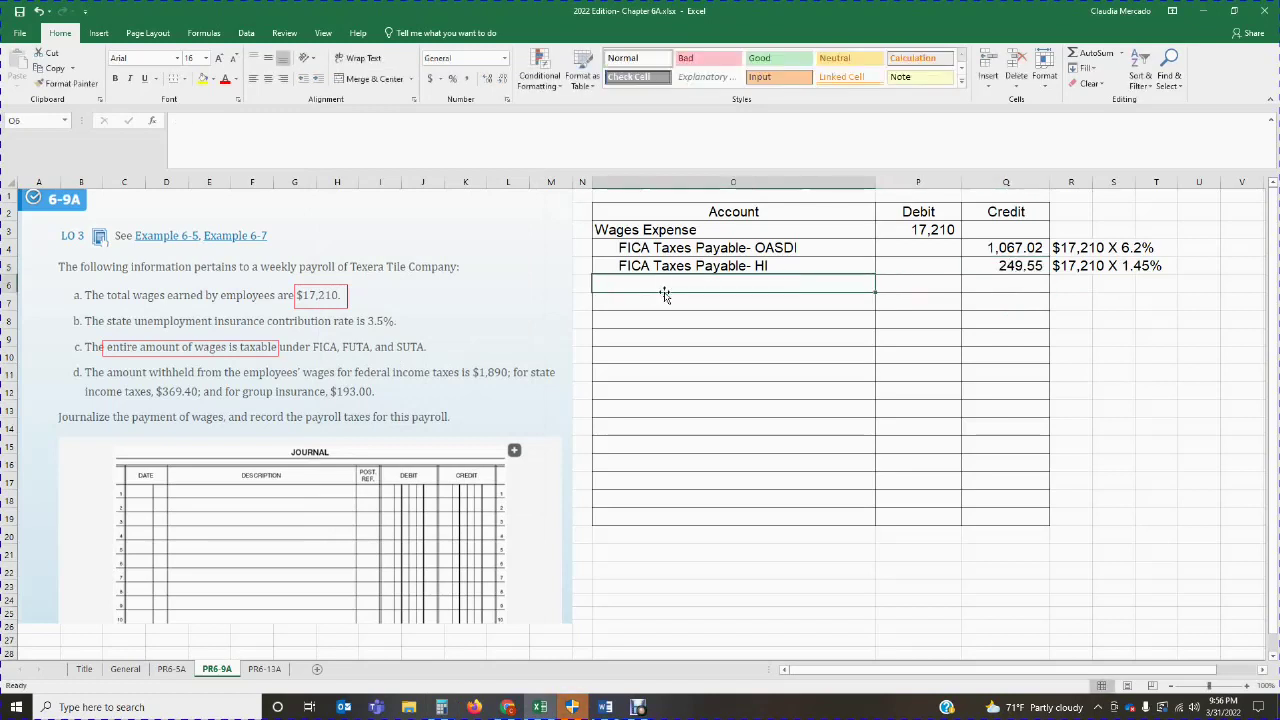
type("E")
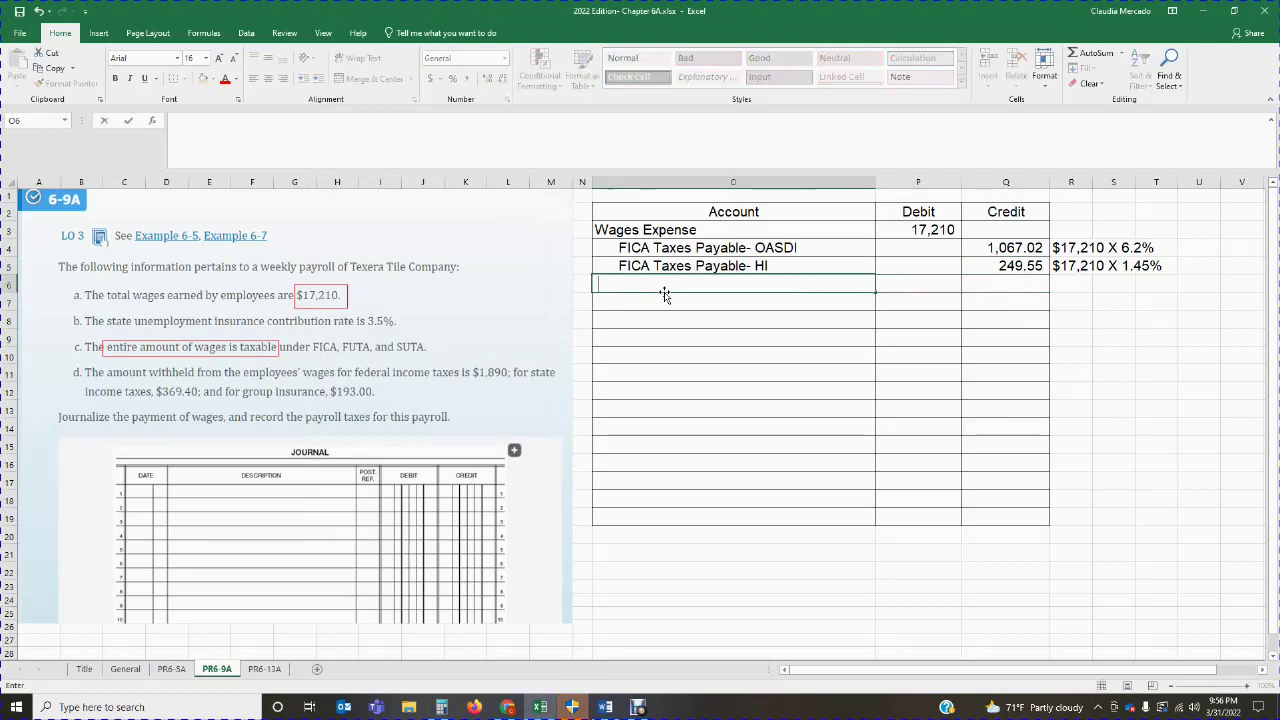
type("mployees FIT ")
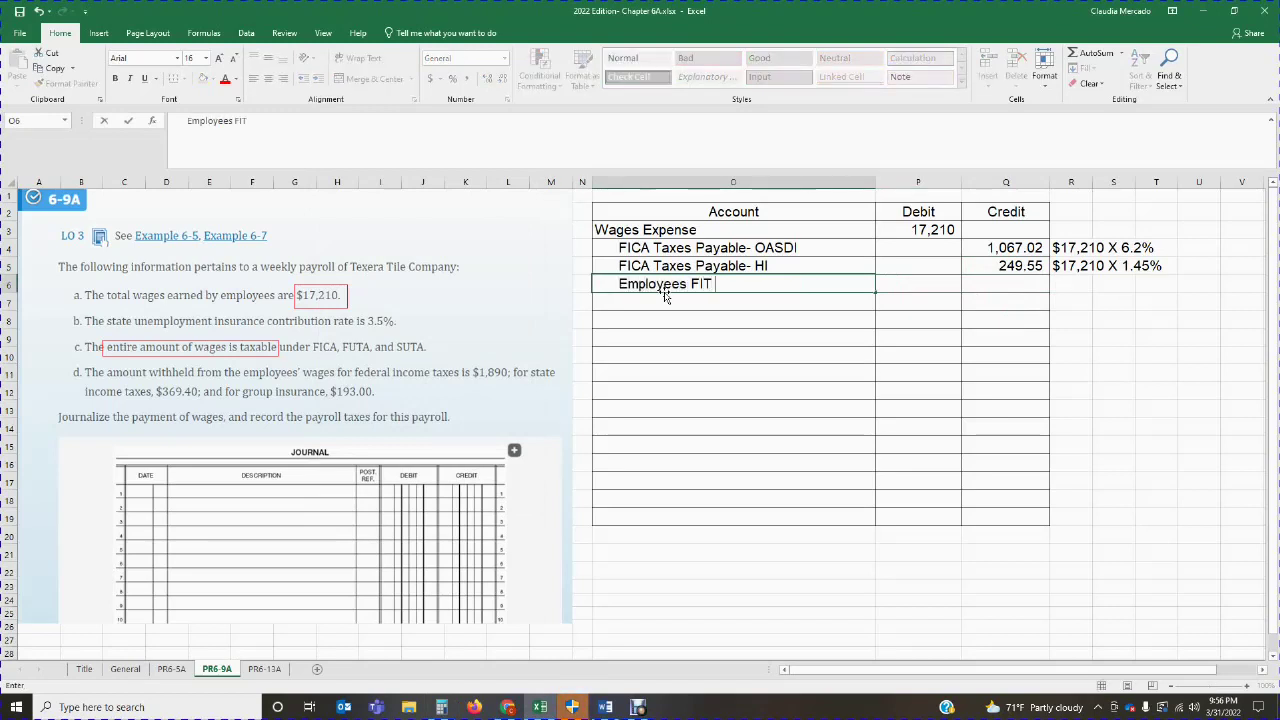
type("Payab")
left_click(659, 409)
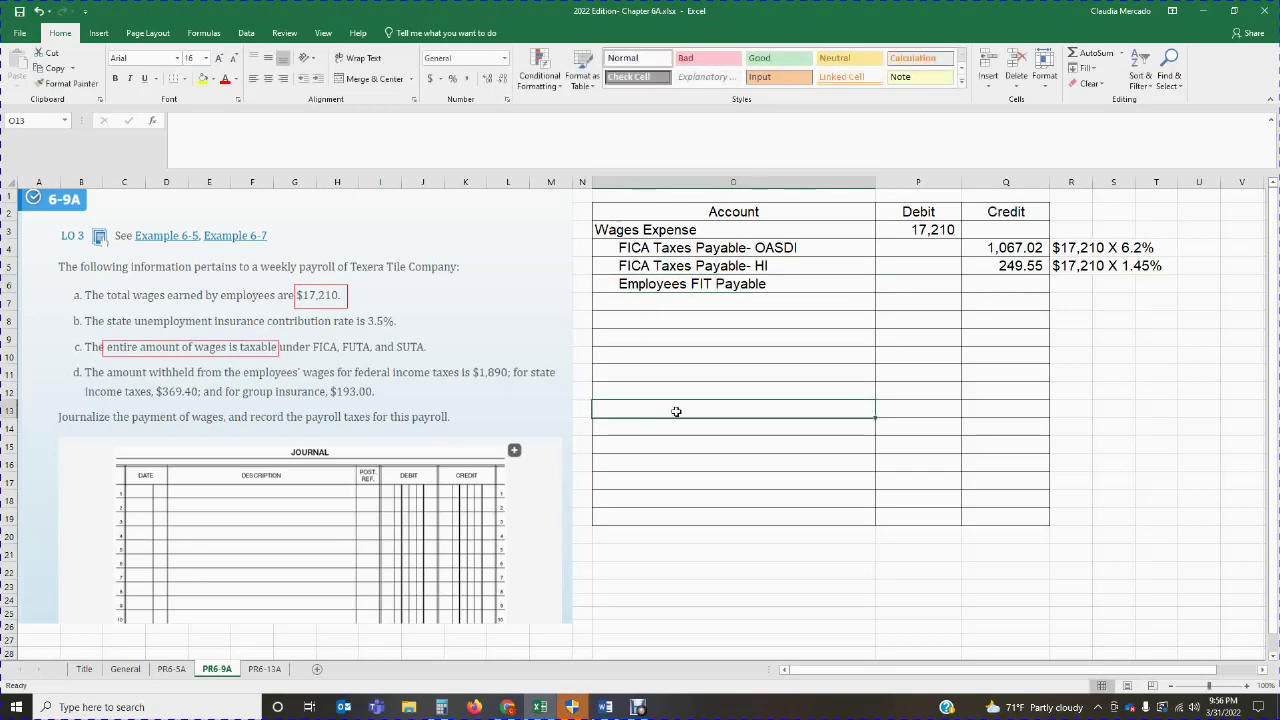
Box "federal income taxes is $1,890" in item d with an unfilled, red-outlined rectangle about 2.42" wide and 0.26" high.
left_click(99, 33)
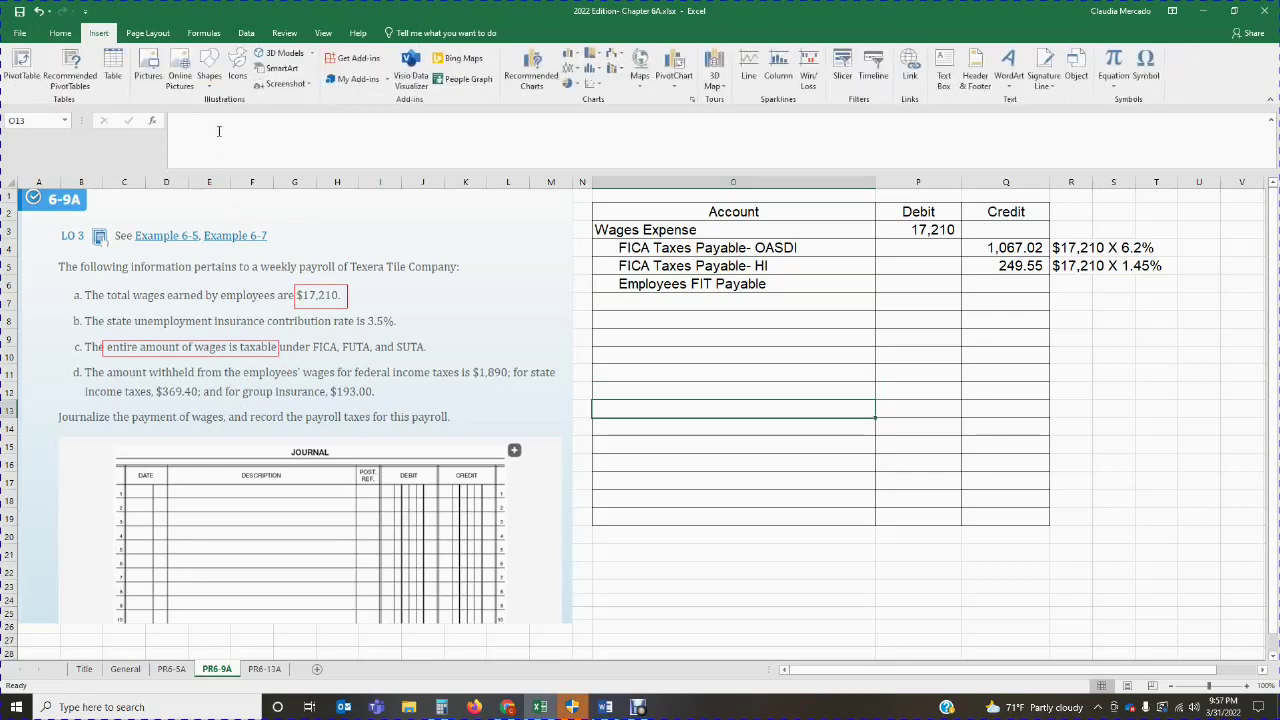
left_click(210, 70)
left_click(255, 139)
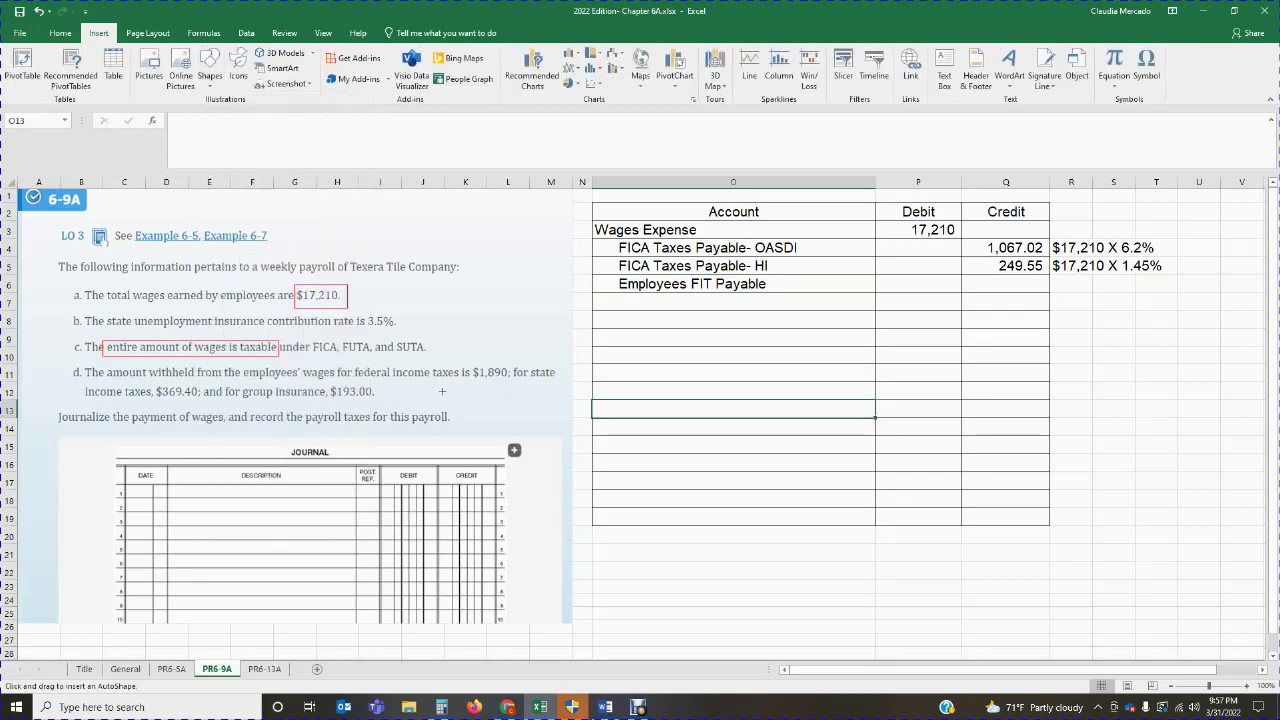
mouse_move(354, 365)
left_mouse_down()
mouse_move(432, 390)
mouse_move(509, 381)
left_mouse_up()
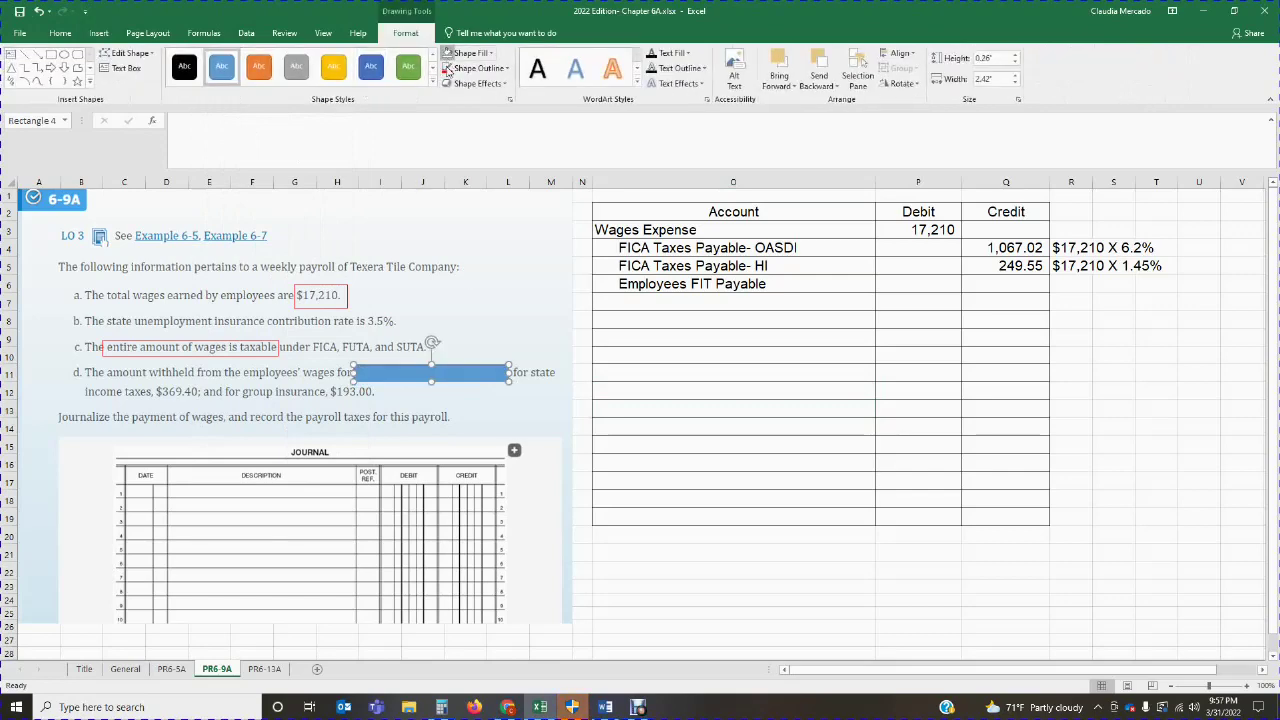
left_click(448, 53)
left_click(733, 566)
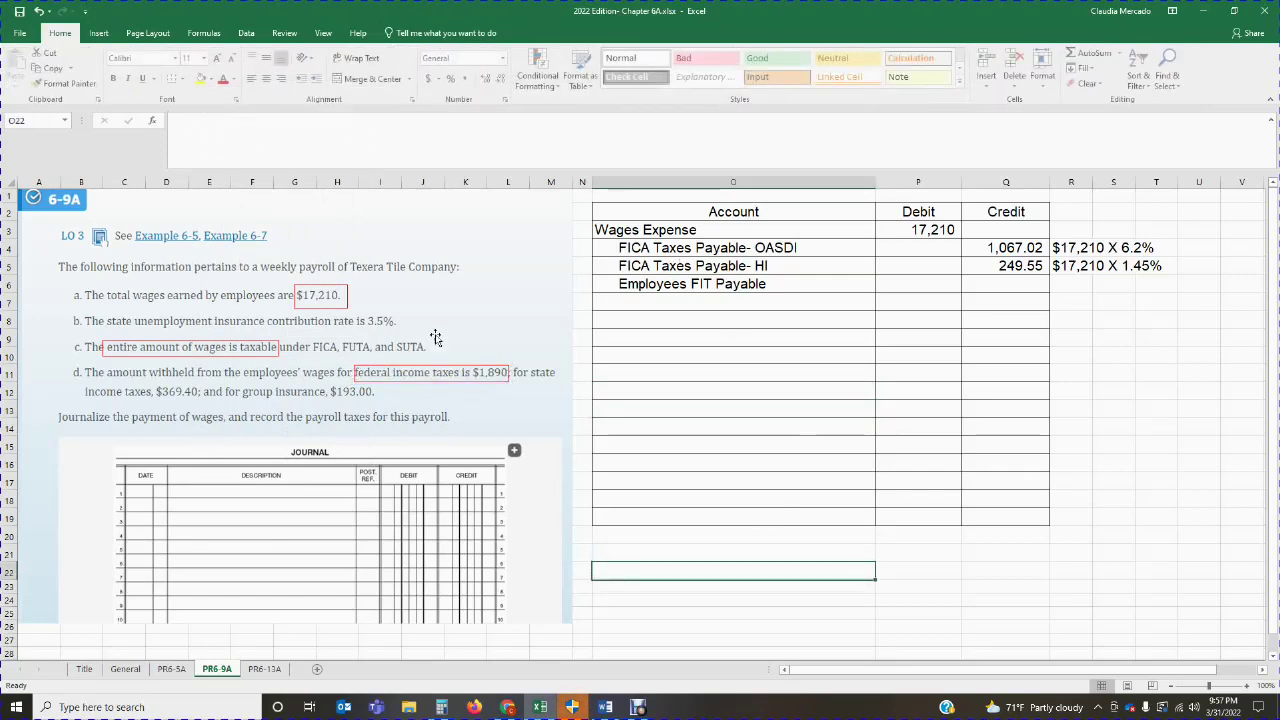
Enter 1890.00 in Q6 as the credit for Employees FIT Payable.
left_click(1015, 287)
type("1,890")
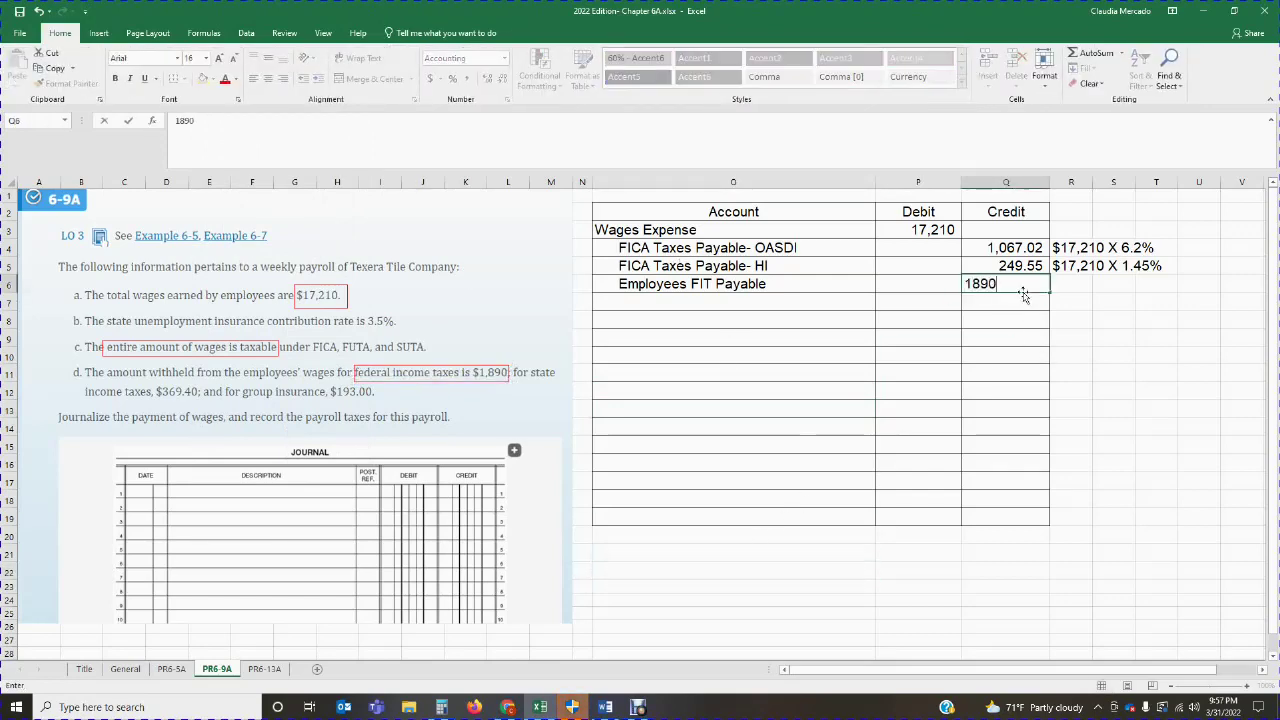
type(".00")
key("Return")
Enter the account name "Employees SIT Payable" in O7 and move to its credit cell, Q7.
left_click(705, 300)
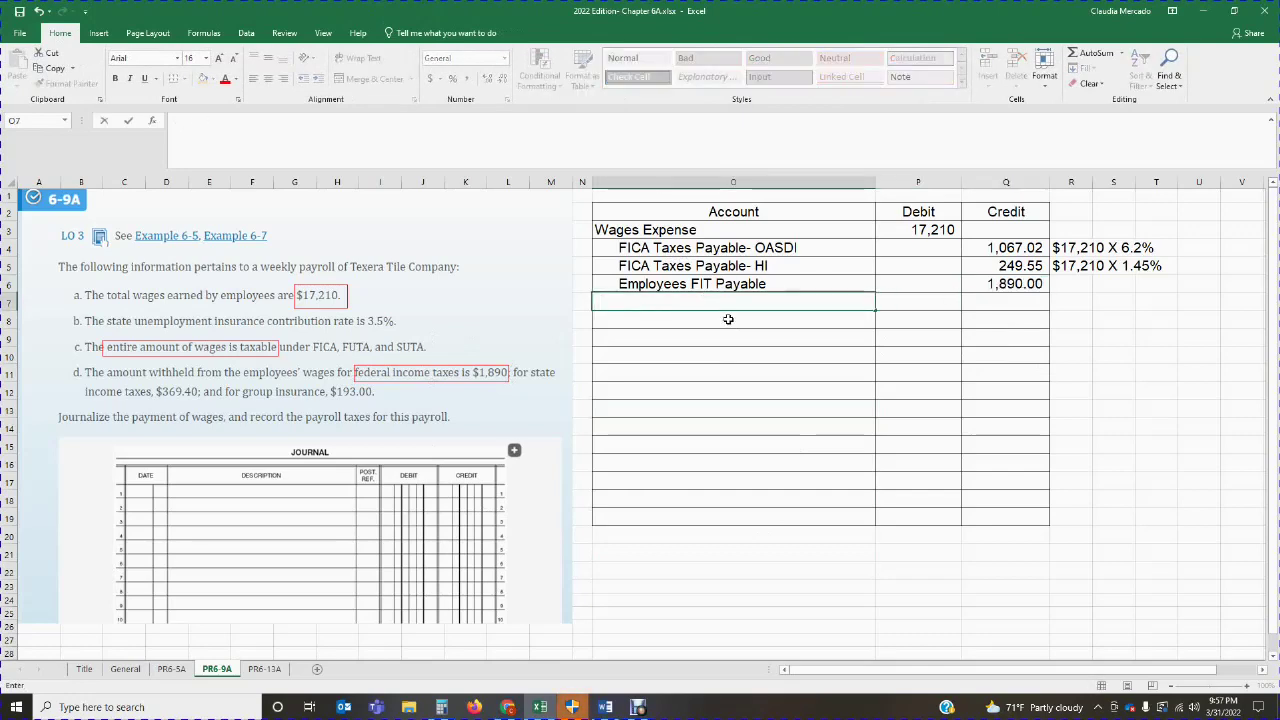
type("Employees ")
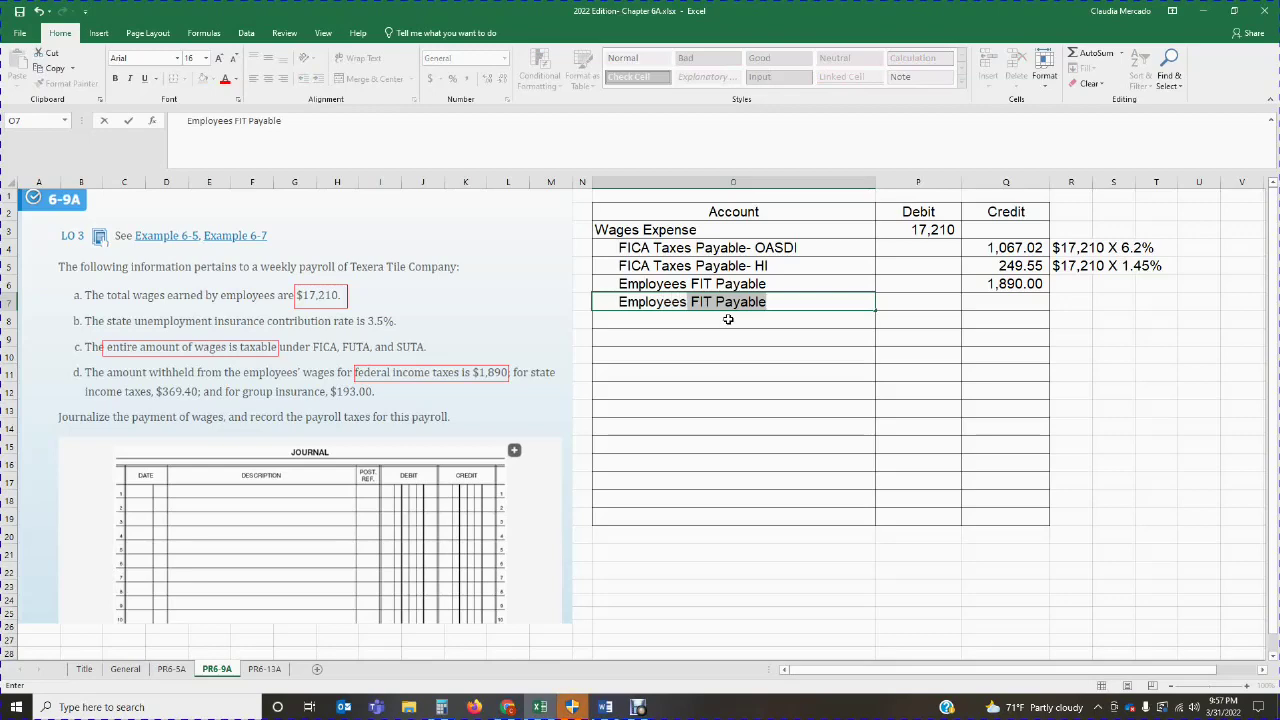
type("SIT Payable")
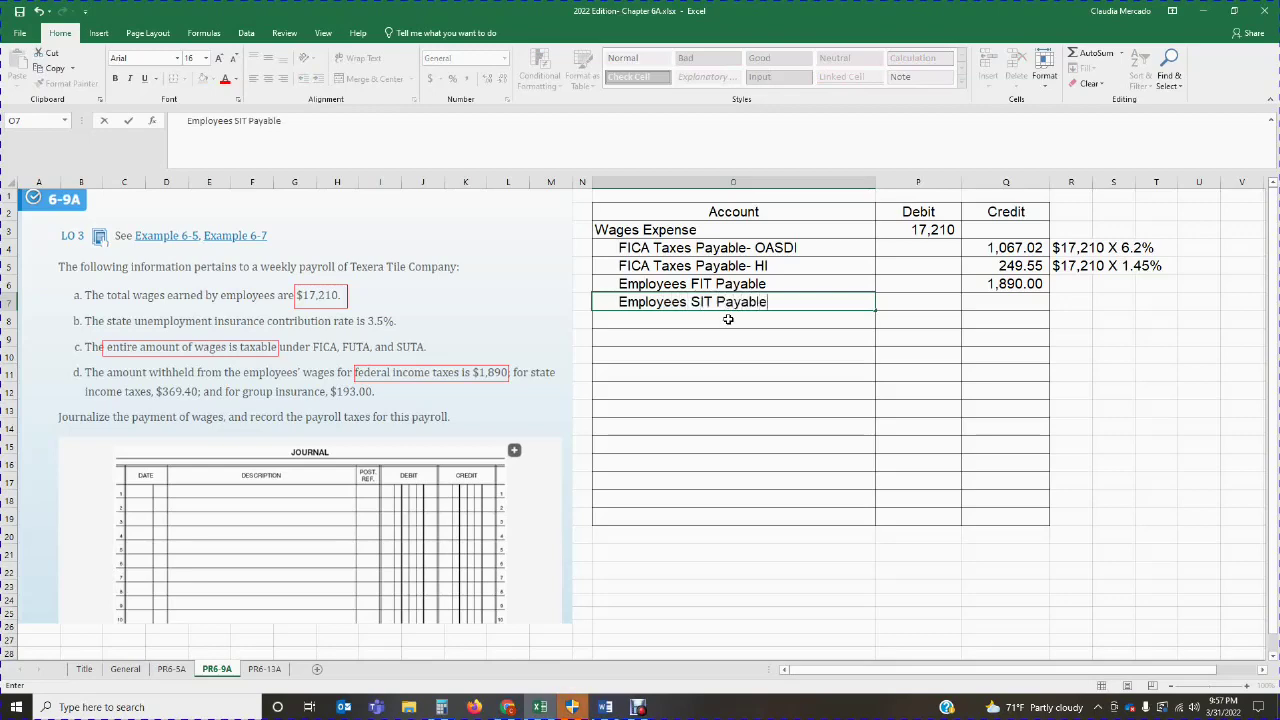
key("Tab")
key("Tab")
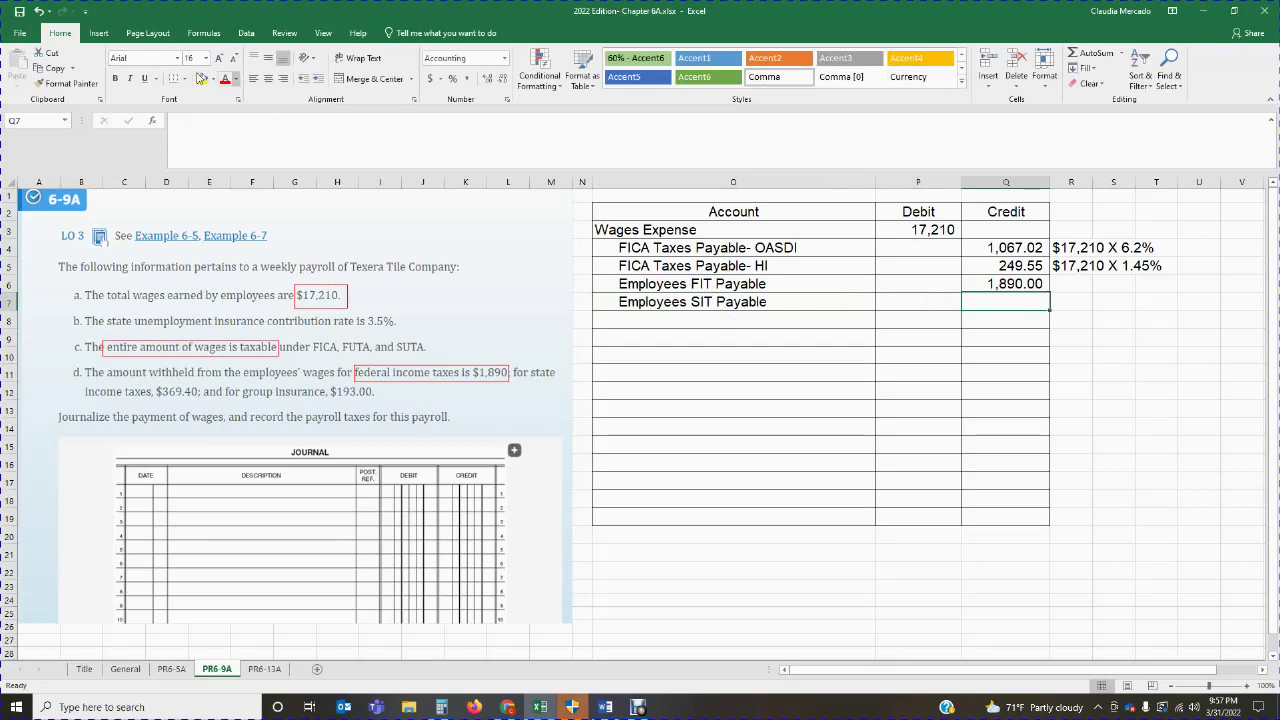
Box the "$369.40" state income tax amount in item d with an unfilled, red-outlined rectangle about 0.75" wide and 0.29" high.
left_click(99, 33)
left_click(210, 75)
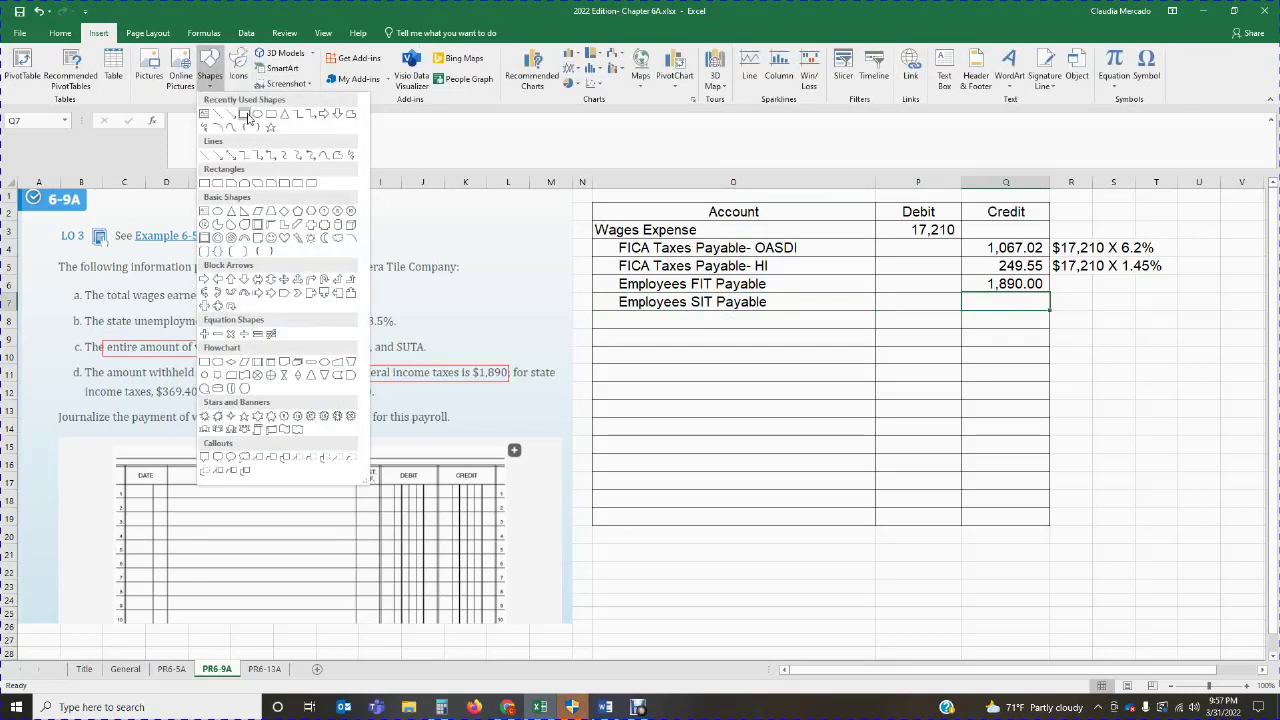
left_click(204, 112)
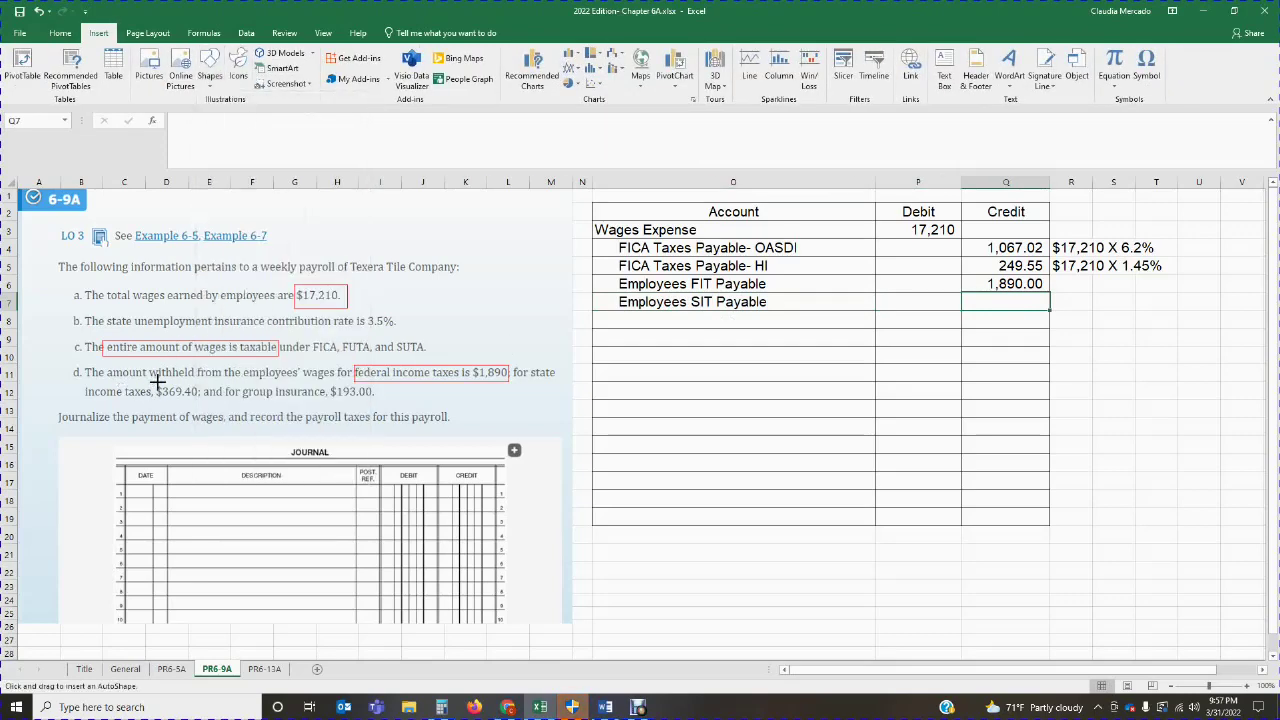
left_click_drag(154, 383, 204, 399)
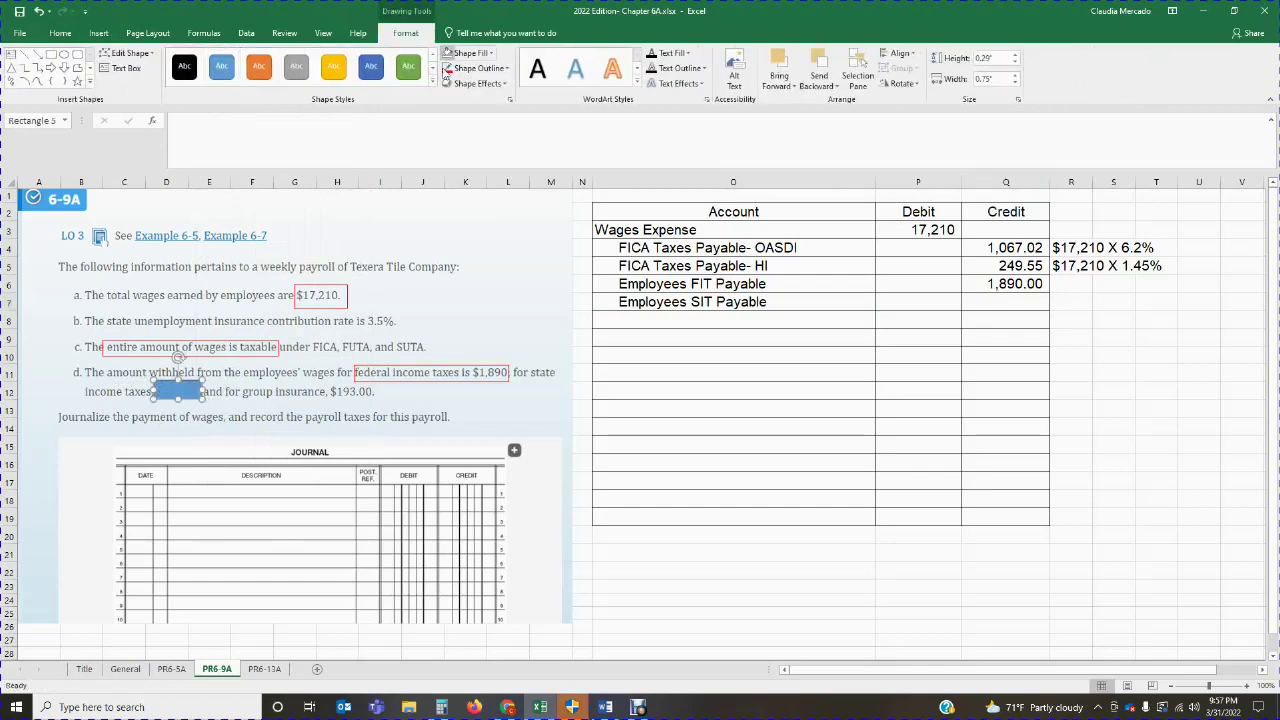
left_click(790, 480)
Enter 369.40 in Q7 as the credit for Employees SIT Payable.
left_click(1020, 305)
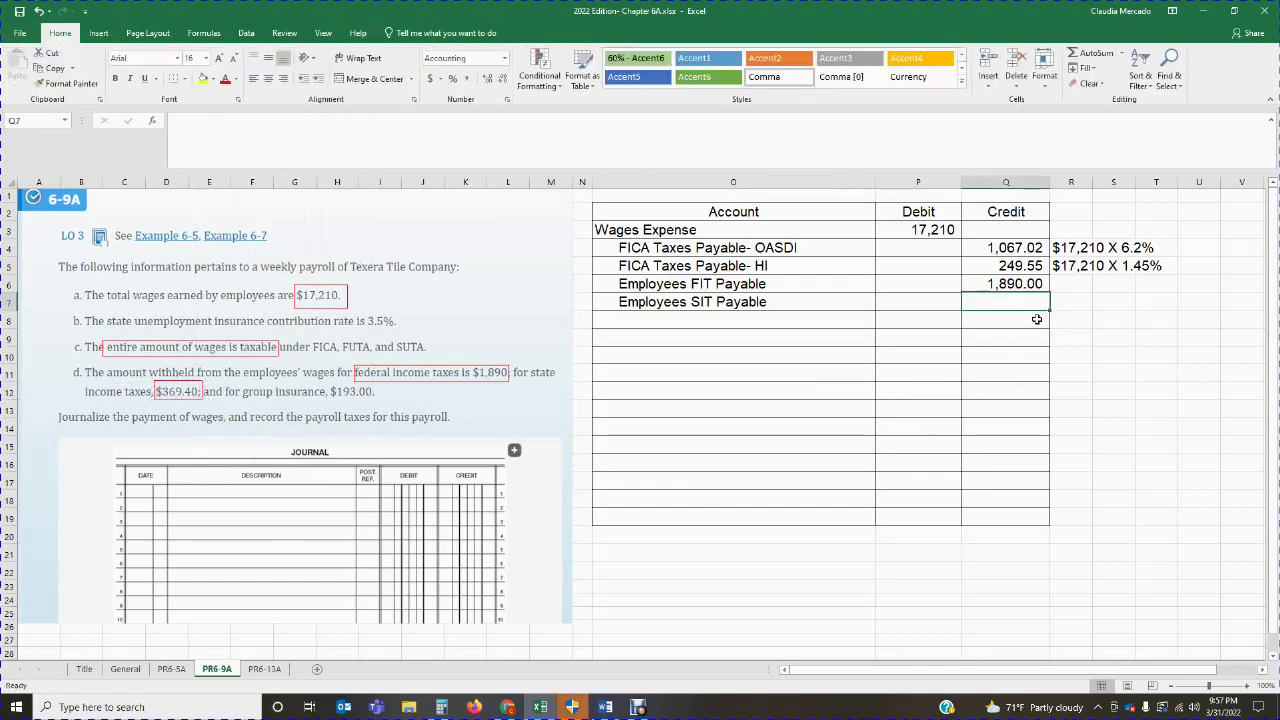
type("369.4")
key("Return")
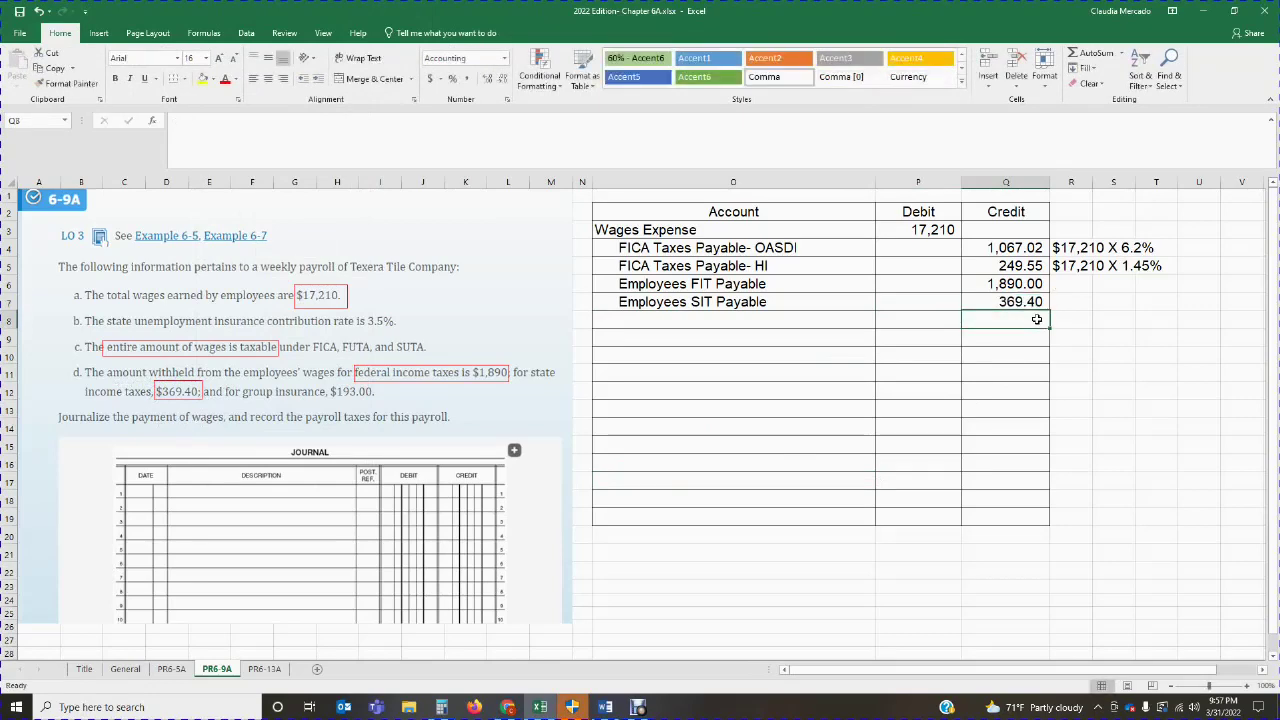
Enter the indented account name "Group Insurance Premiums Collected" in O8 and move to its credit cell, Q8.
left_click(676, 316)
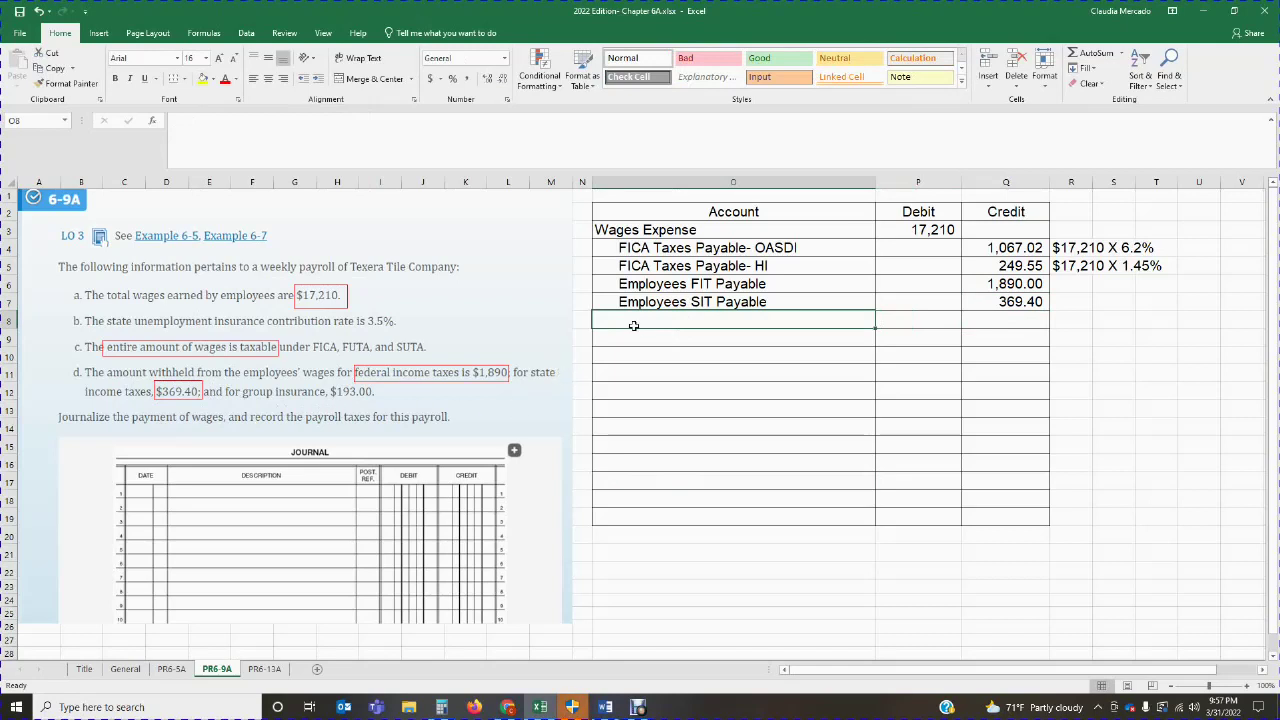
double_click(633, 325)
type("Group")
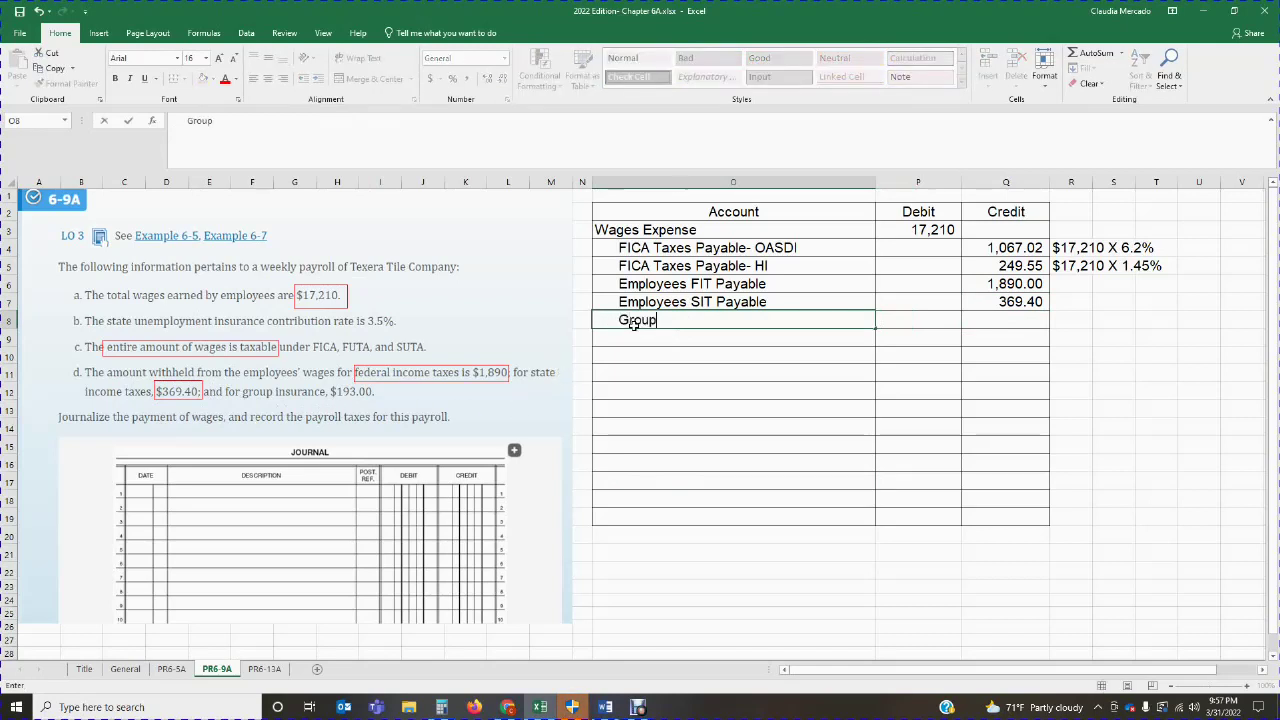
type(" Insurance P")
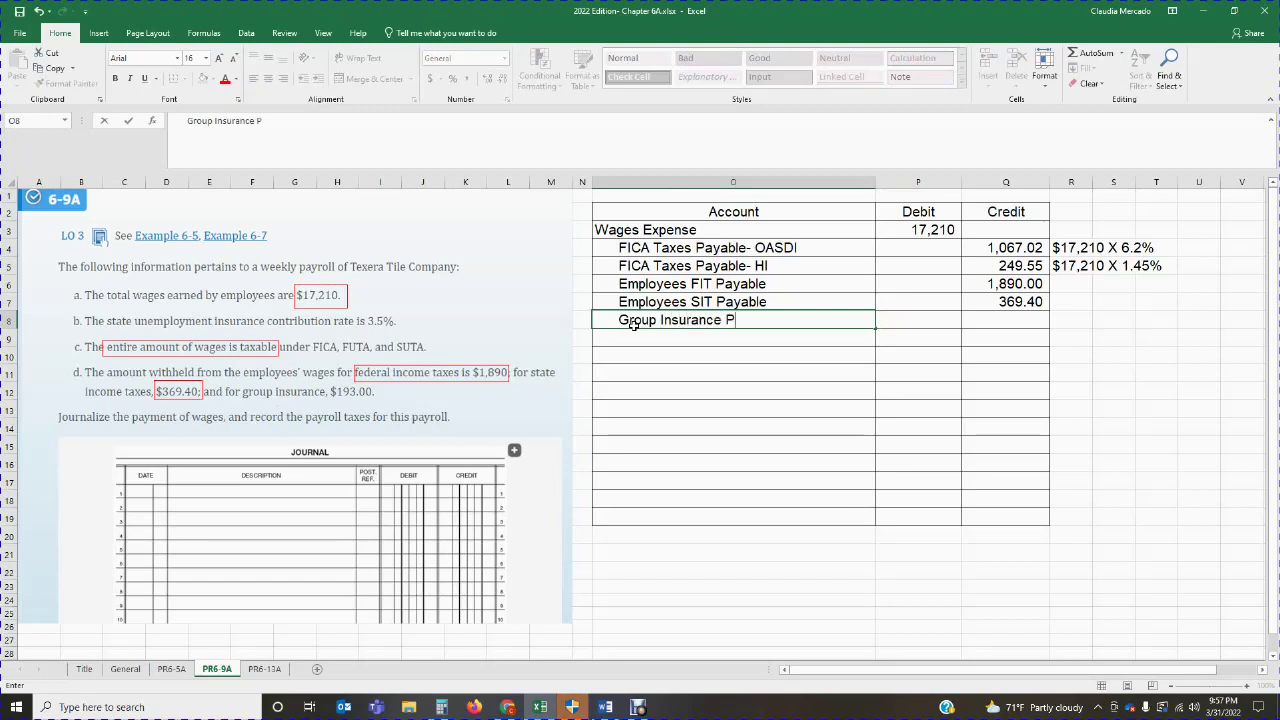
type("remiums Colle")
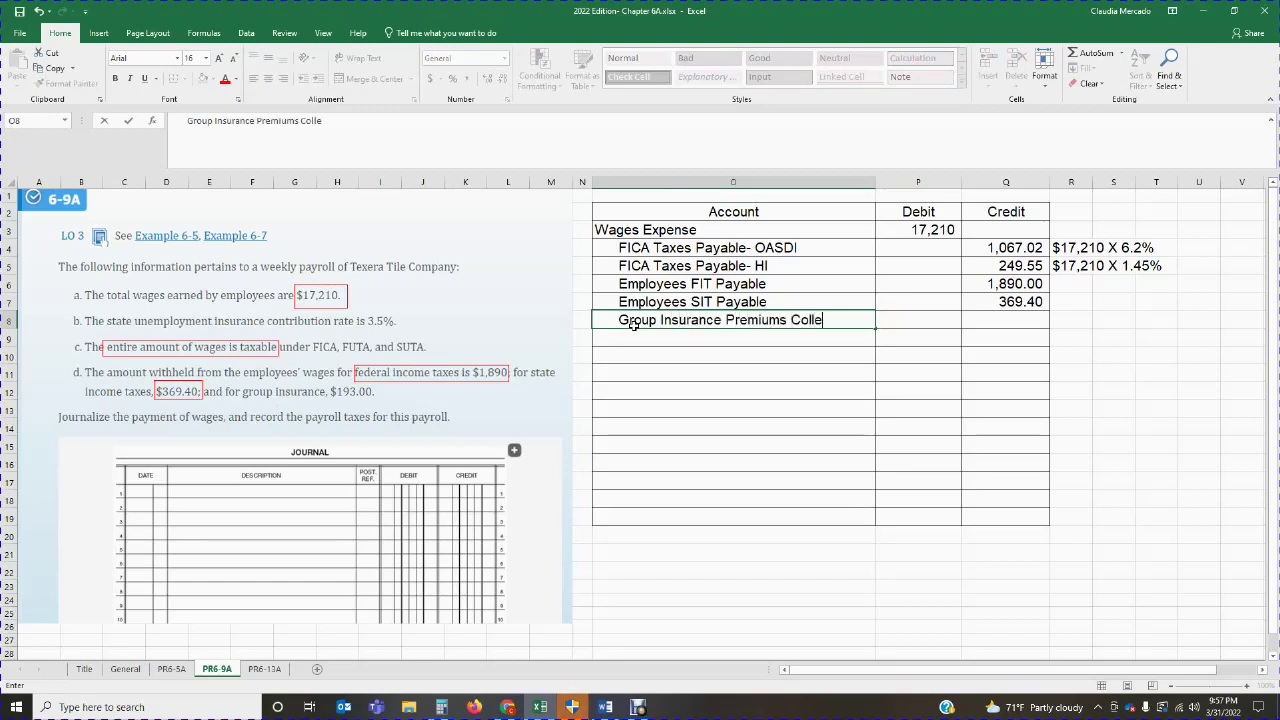
type("cte")
type("t")
type("ed")
key("Tab")
key("Tab")
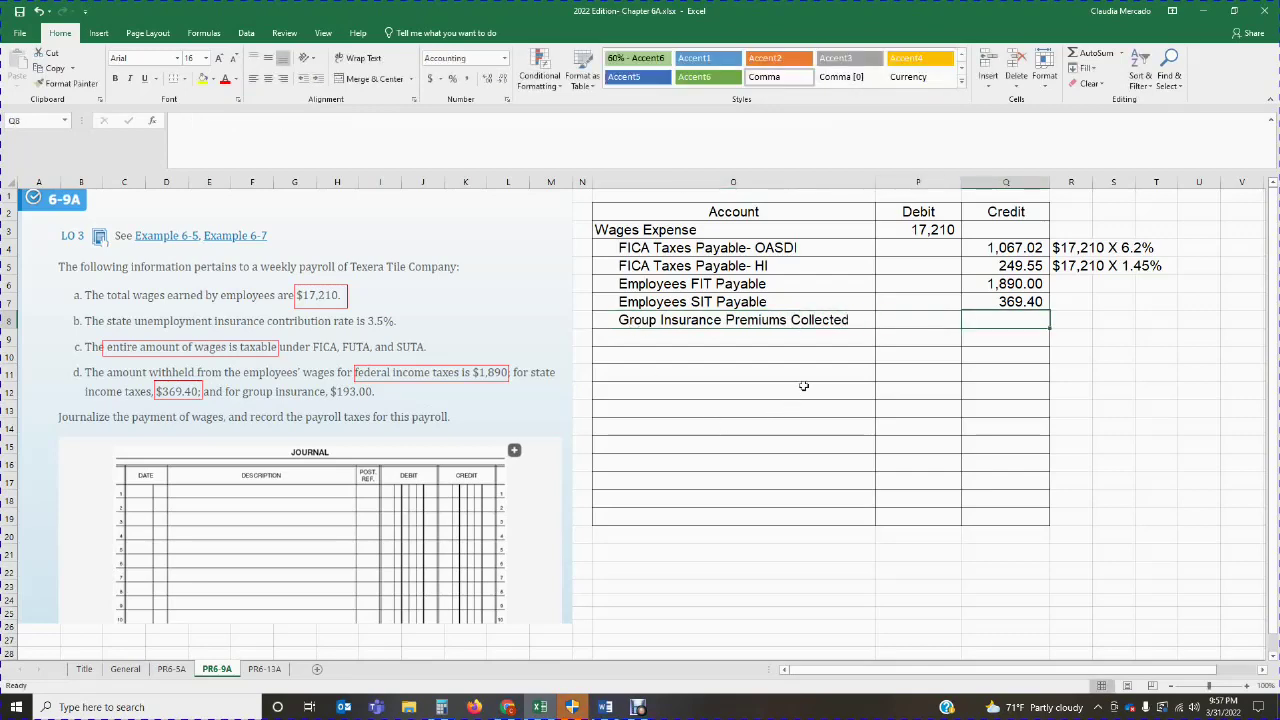
Box the "$193.00" group insurance amount in item d with an unfilled, red-outlined rectangle about 0.76" wide and 0.34" high.
left_click(98, 33)
left_click(209, 70)
left_click(262, 152)
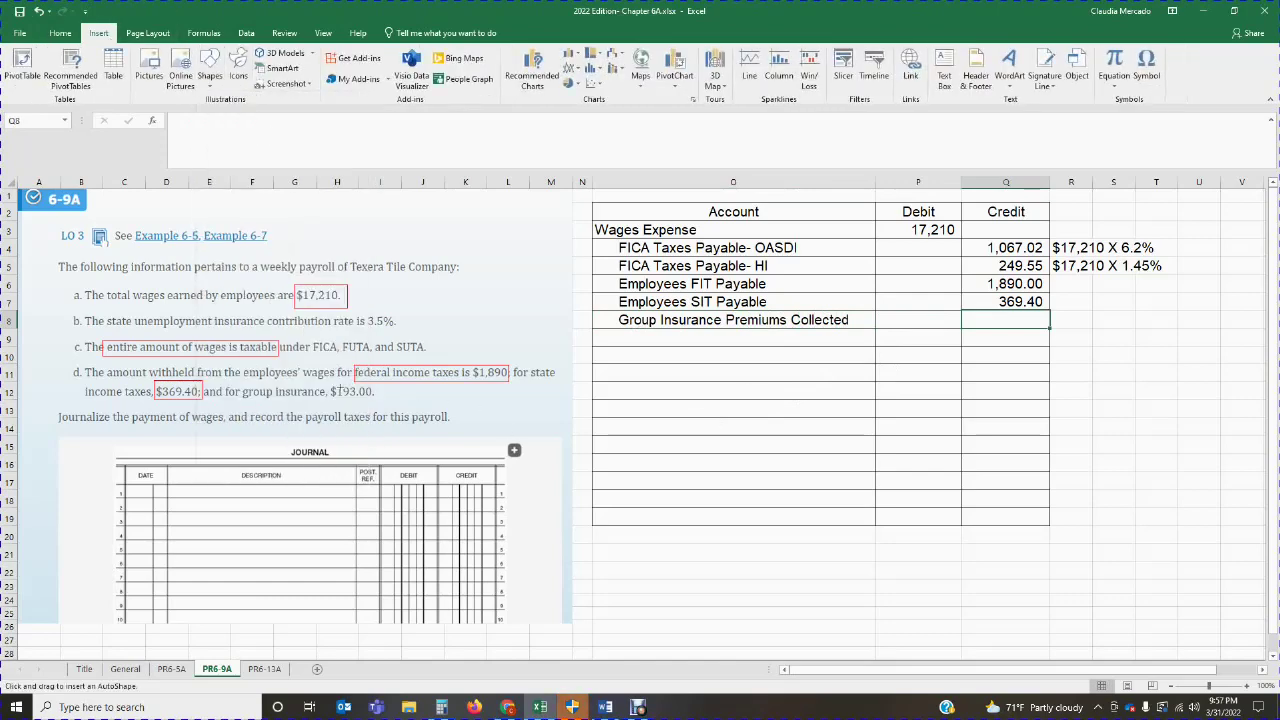
left_click_drag(327, 381, 381, 402)
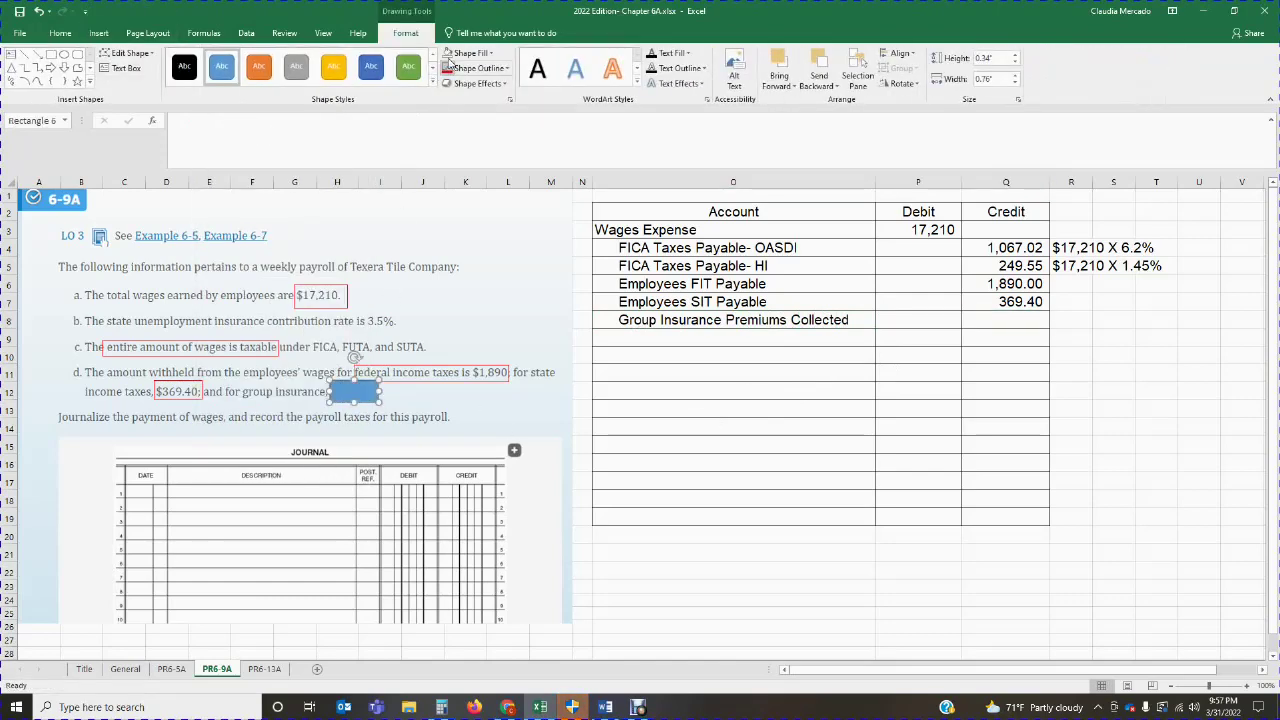
left_click(972, 383)
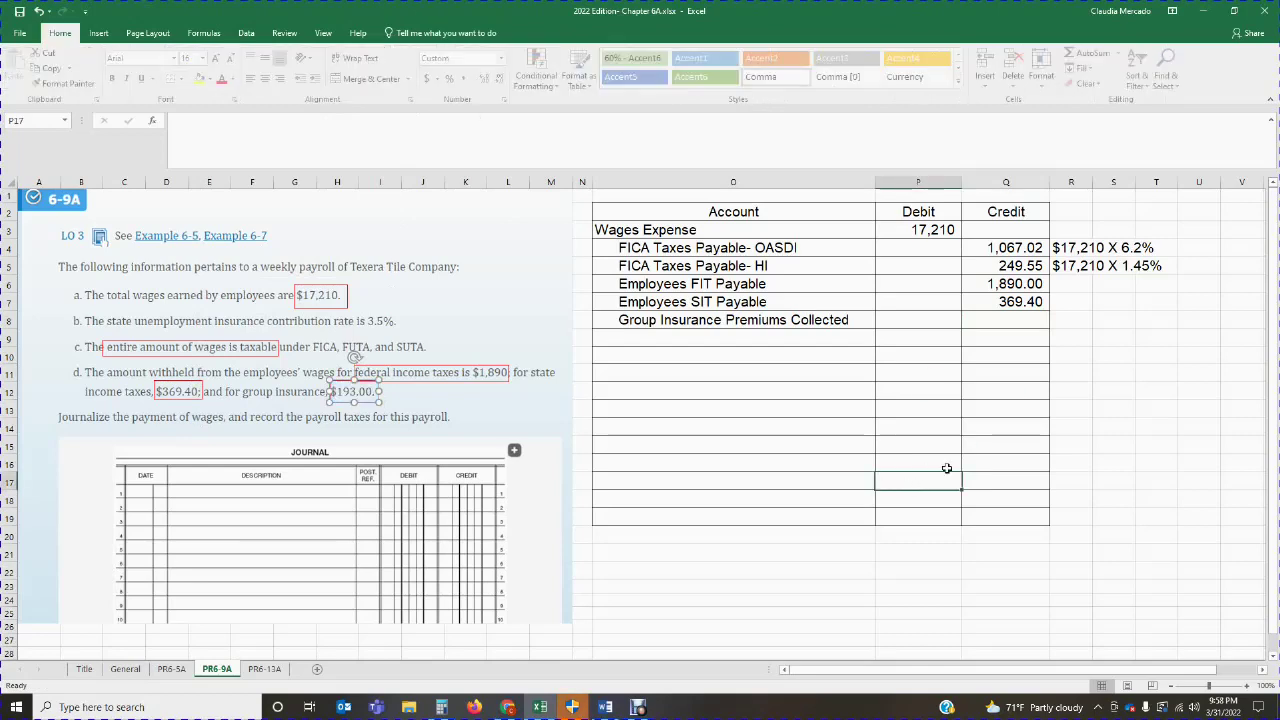
Enter 193.00 in Q8 as the credit for Group Insurance Premiums Collected.
left_click(1030, 322)
type("193")
key("Return")
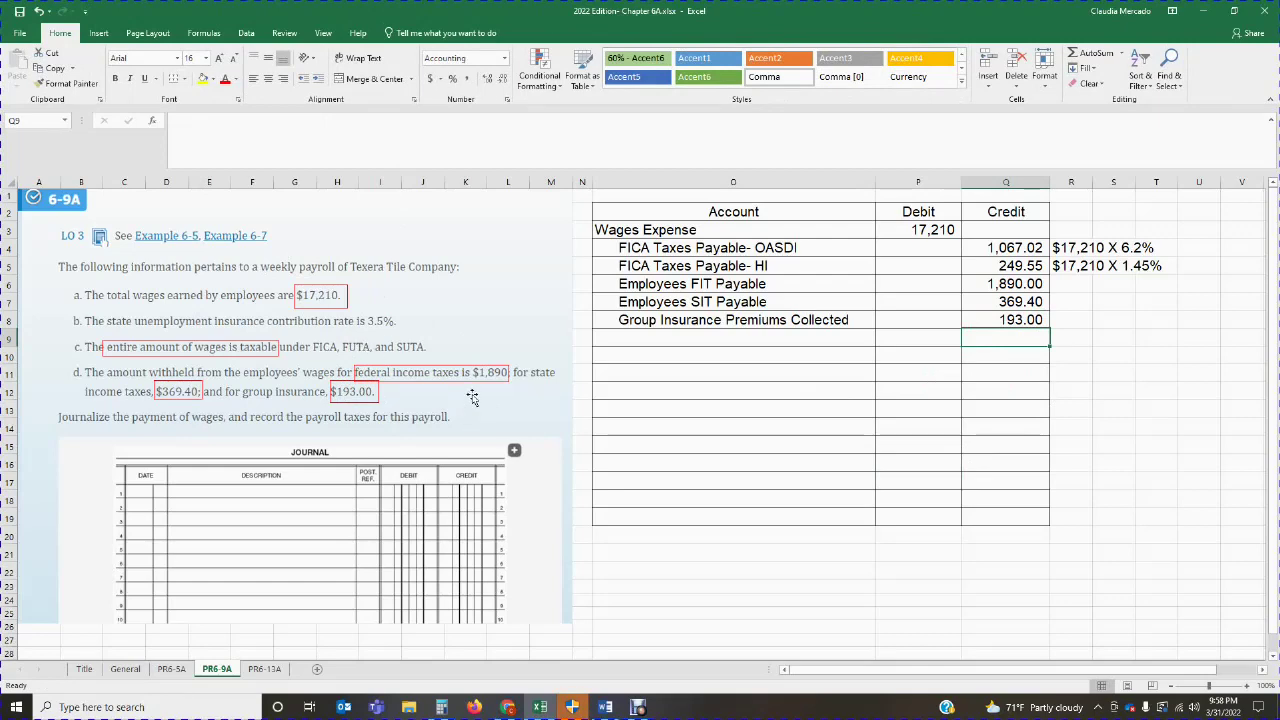
Enter the indented account name "Cash" in O9 and move to its credit cell, Q9.
left_click(640, 338)
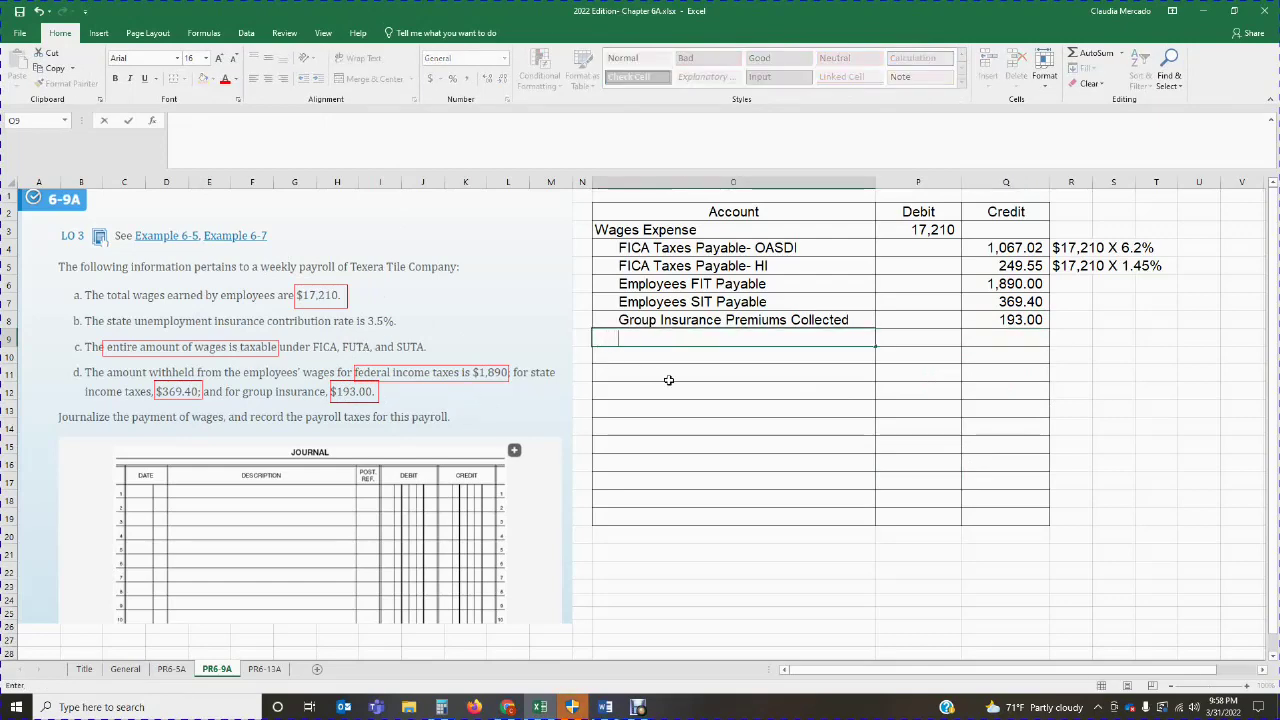
type("Cash")
key("Tab")
key("Tab")
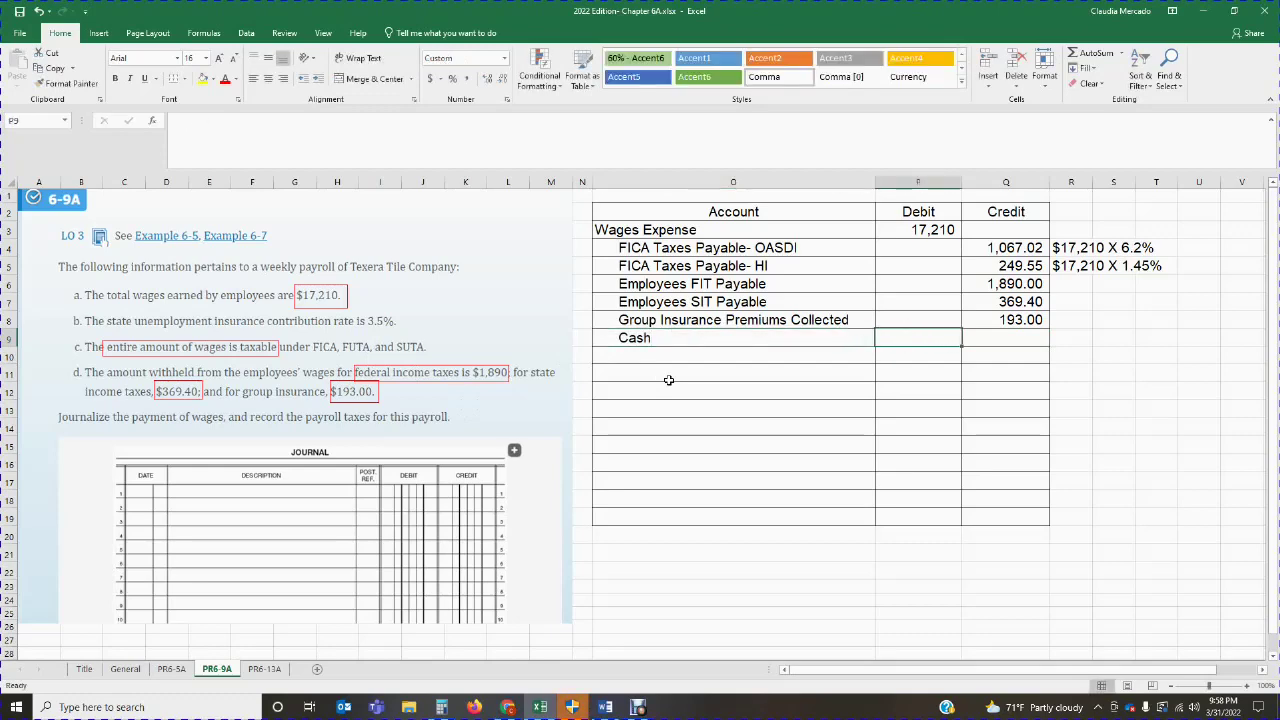
Switch to Calculator, clear it, and subtract the FICA credits 1067.02 and 249.55 from the 17210 wages.
left_click(445, 707)
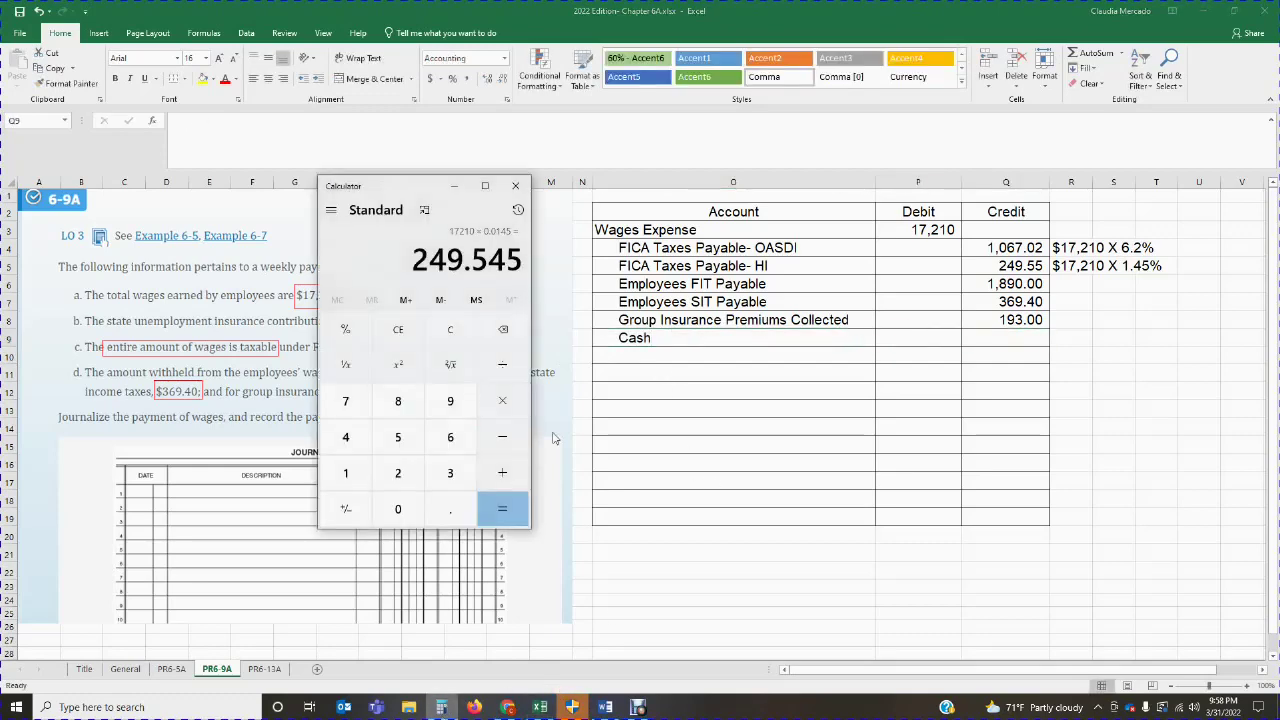
left_click(450, 329)
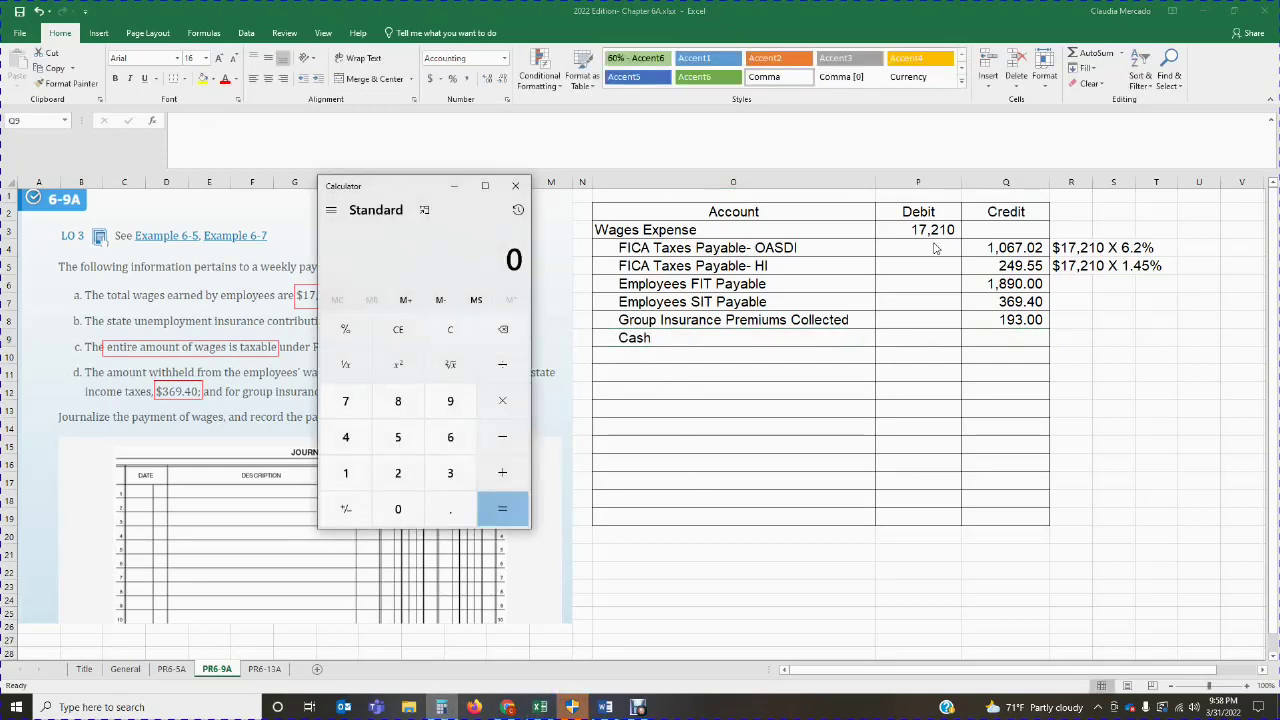
type("17210")
key("minus")
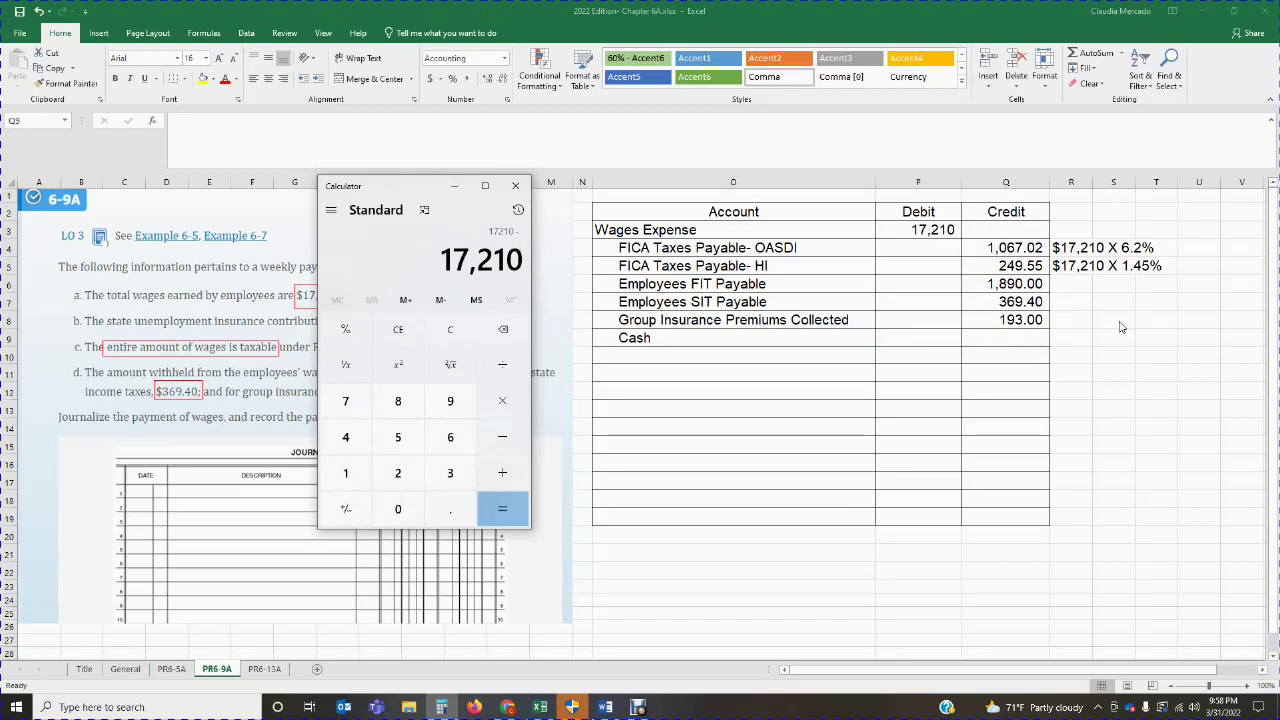
type("1067.02")
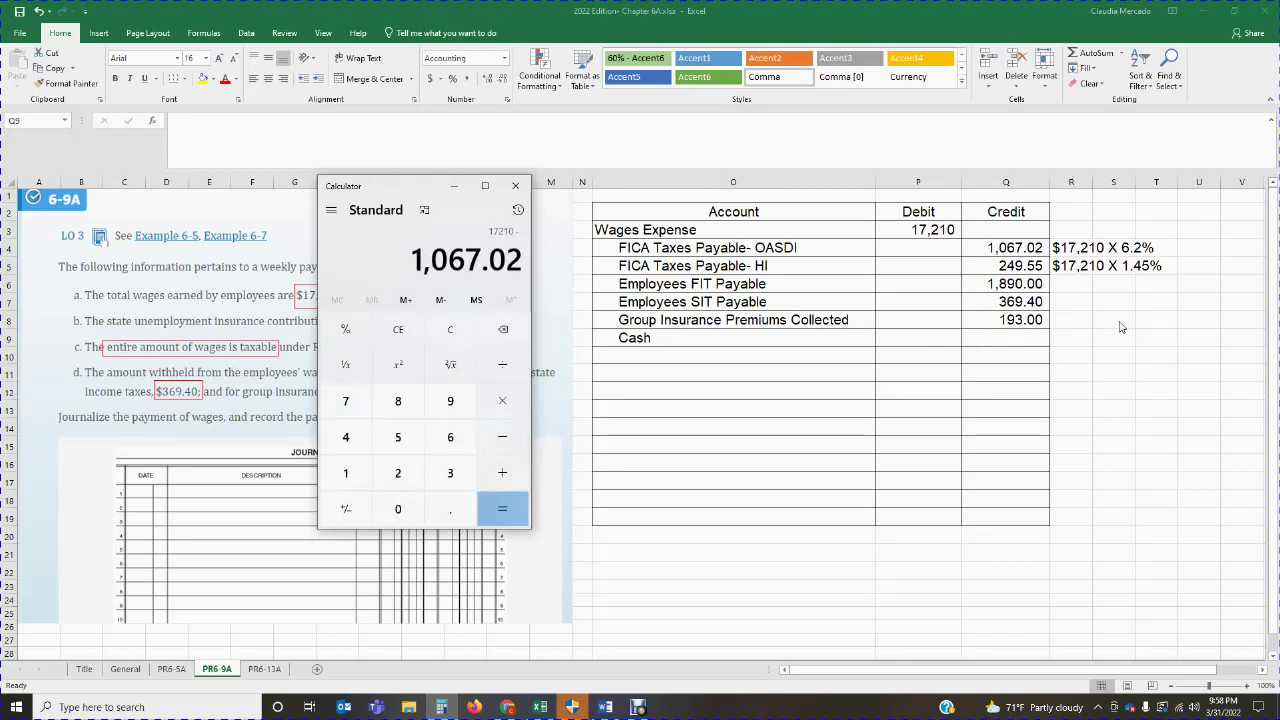
key("minus")
type("249")
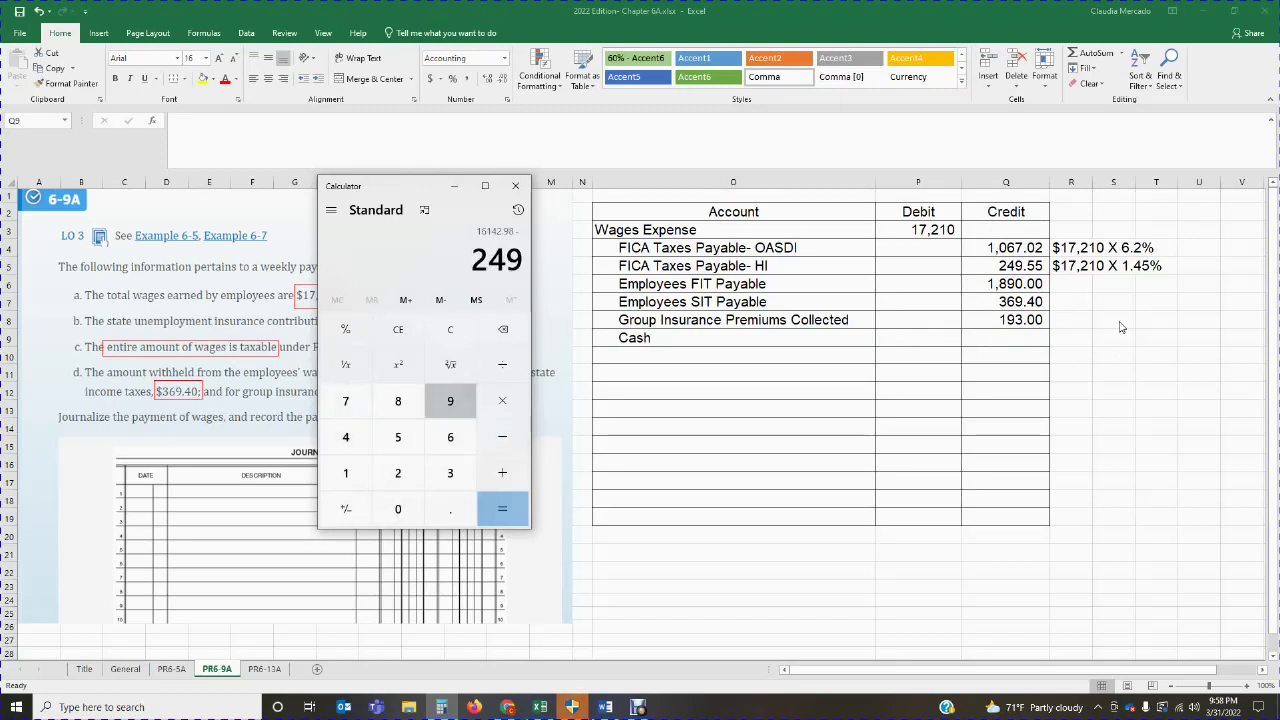
type(".55")
Subtract the 1890 FIT, 369.40 SIT and 193 group insurance withholdings from the running result to get net pay.
key("minus")
type("1")
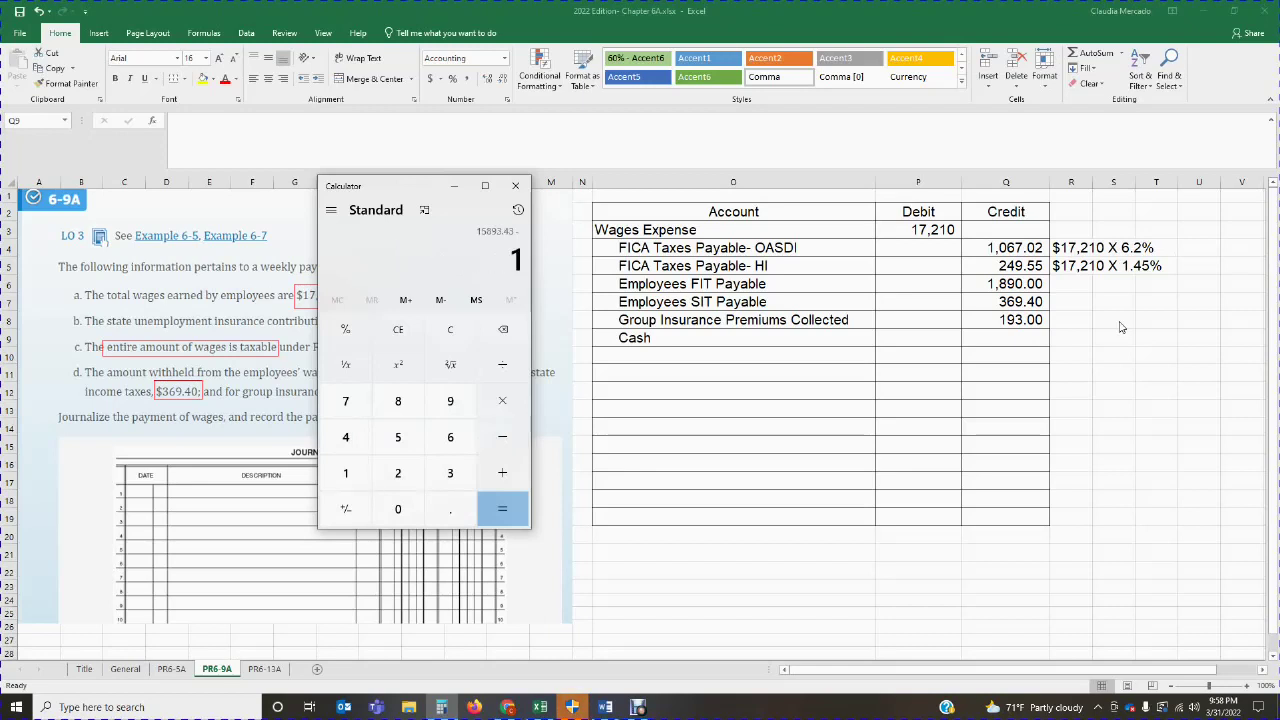
type("8910")
key("BackSpace")
key("BackSpace")
type("0")
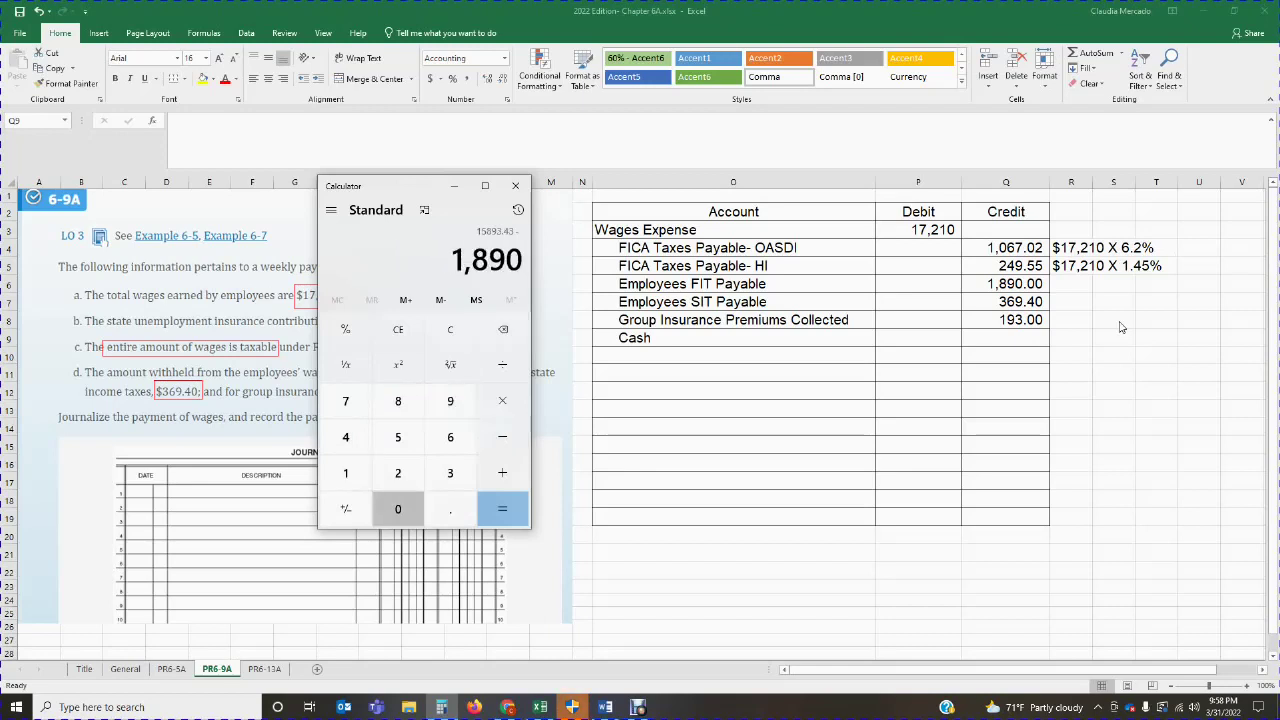
key("minus")
type("369.")
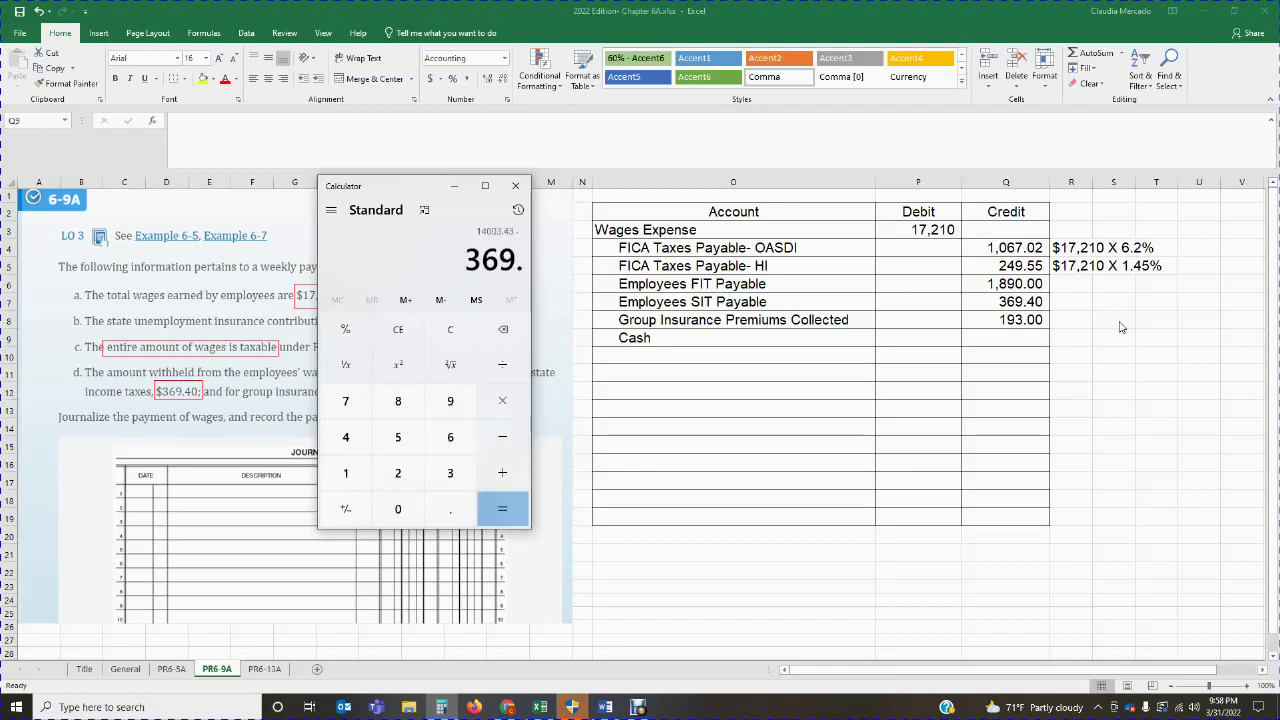
type("40")
key("minus")
type("193")
key("Return")
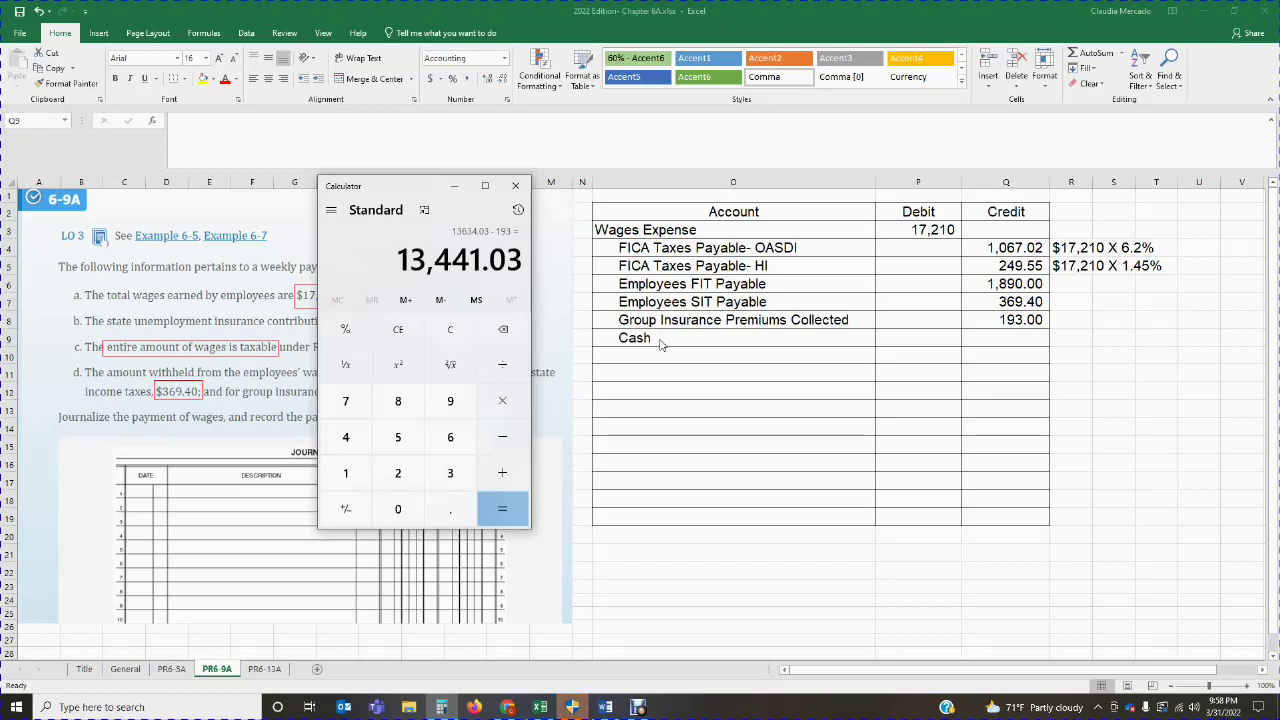
Switch back to Excel and enter 13,441.03 in Q9 as the credit to Cash.
left_click(1006, 348)
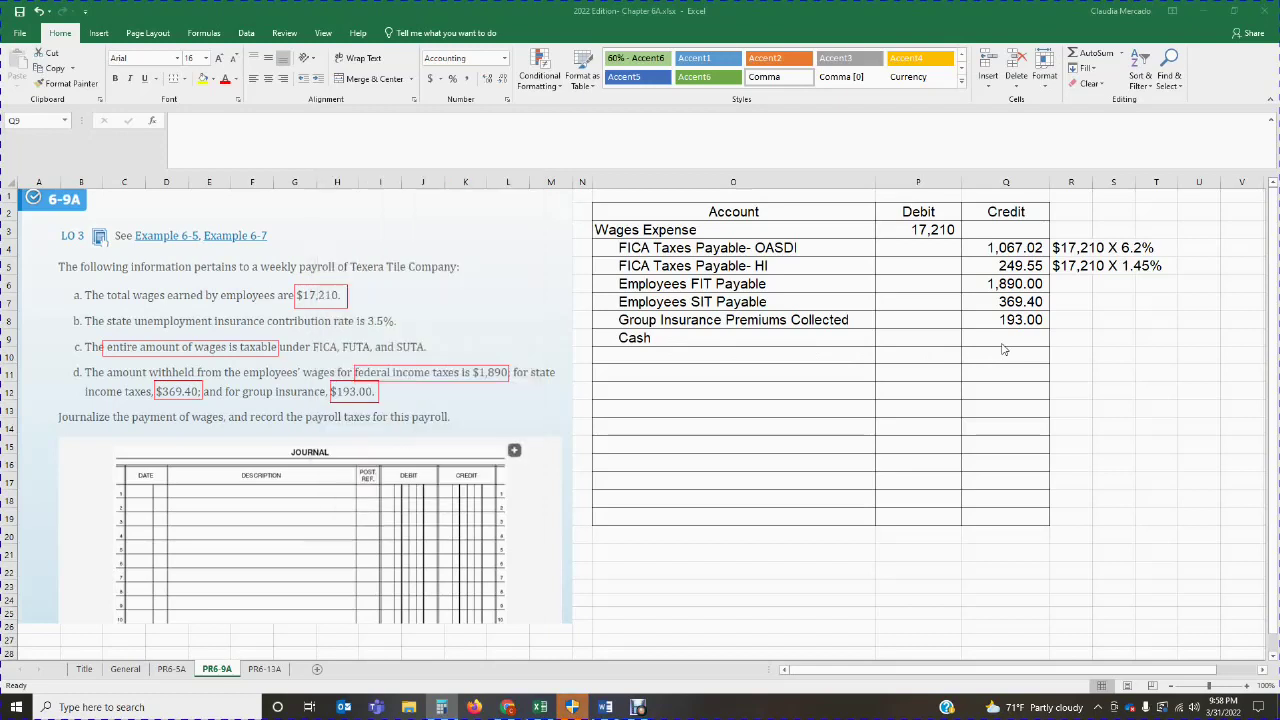
type("13")
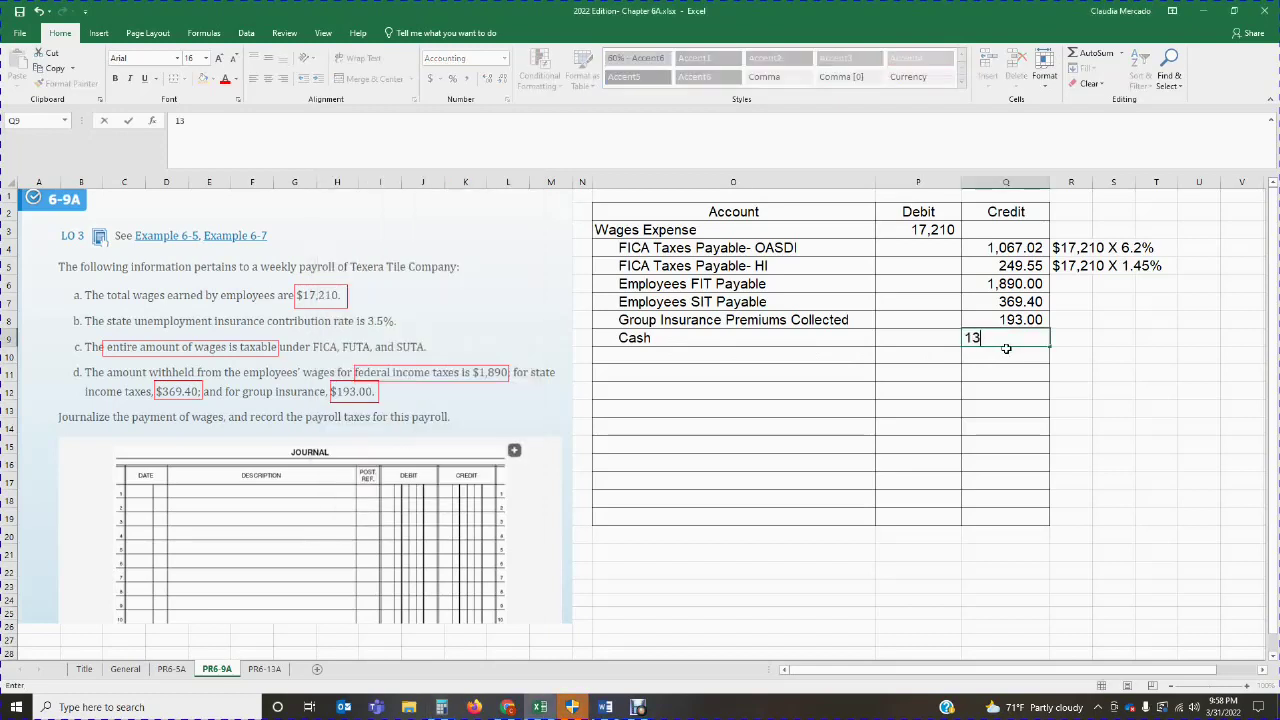
type(",441.03")
key("Return")
Total the debit column in P11 with =SUM(P3:P10) and fill the formula across to Q11 for the credits.
left_click(924, 377)
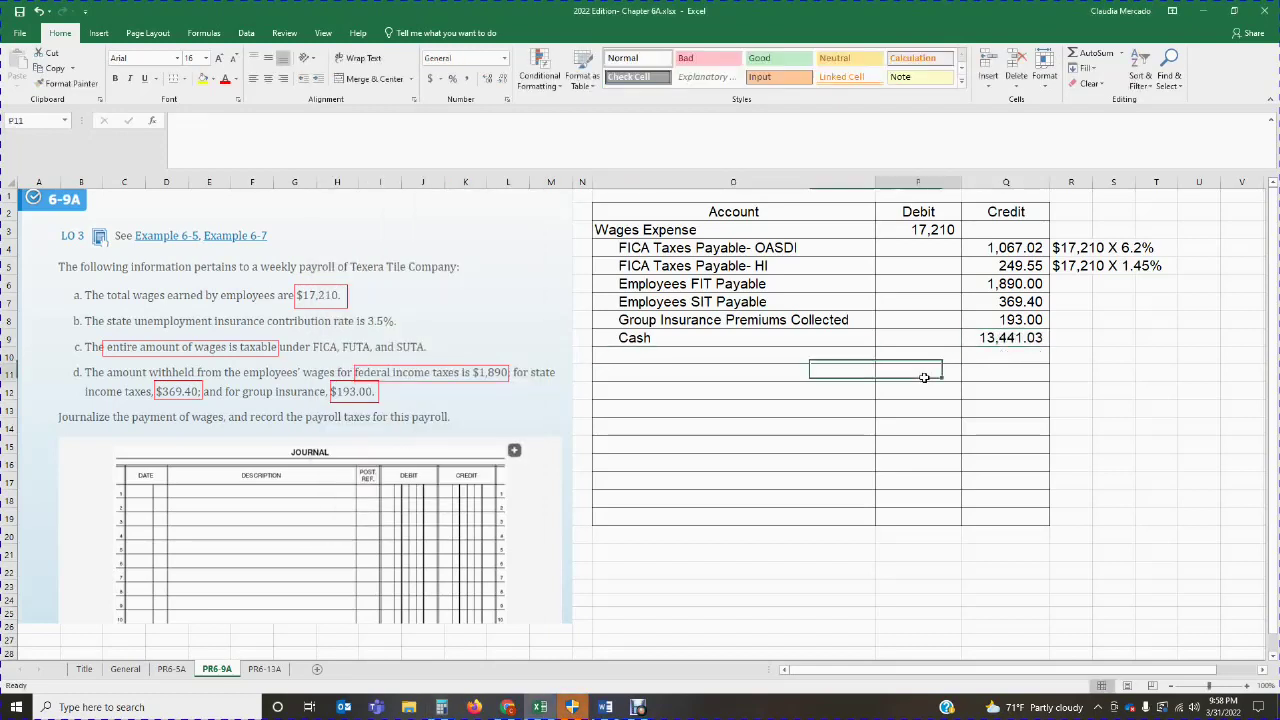
type("=sum(")
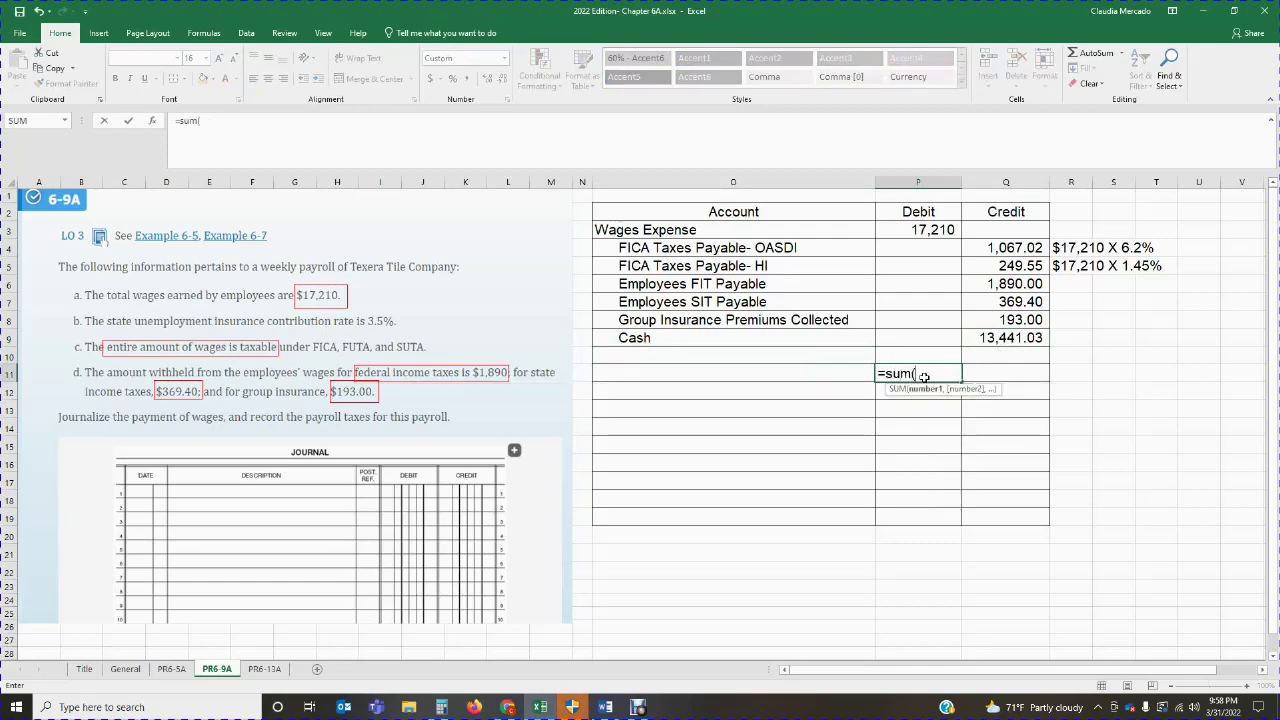
left_click_drag(910, 230, 898, 362)
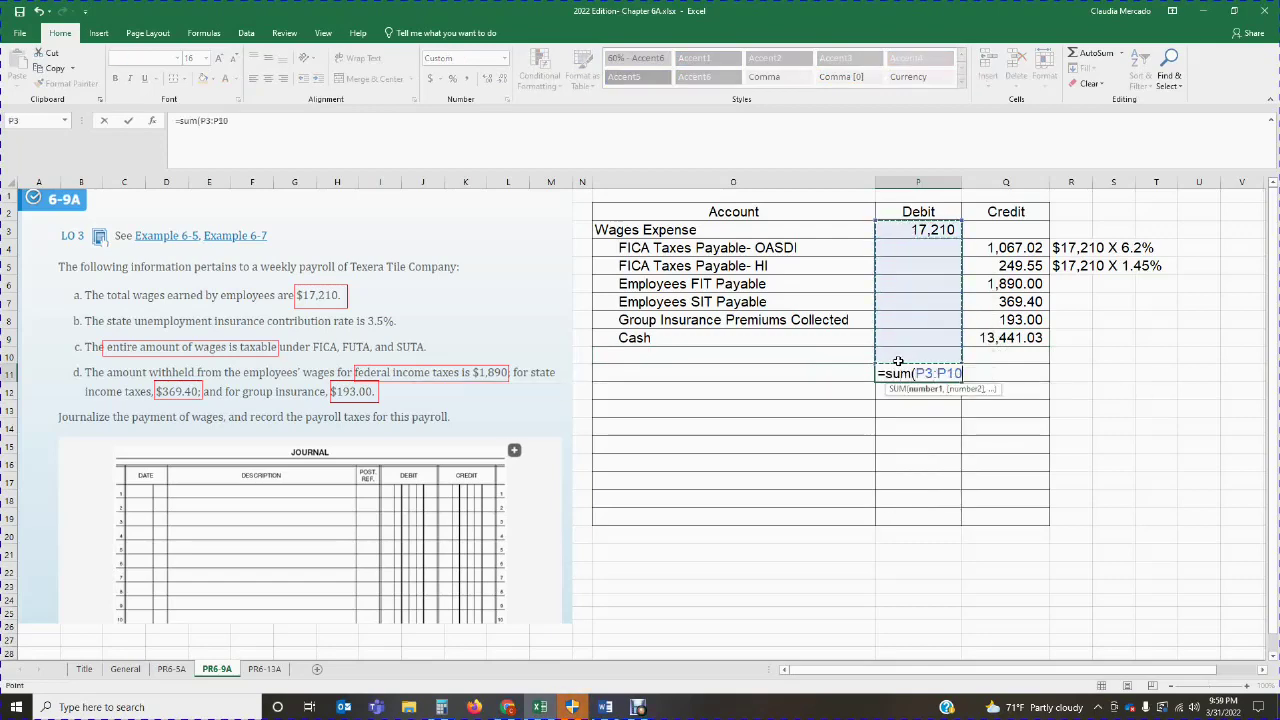
key("Return")
key("Up")
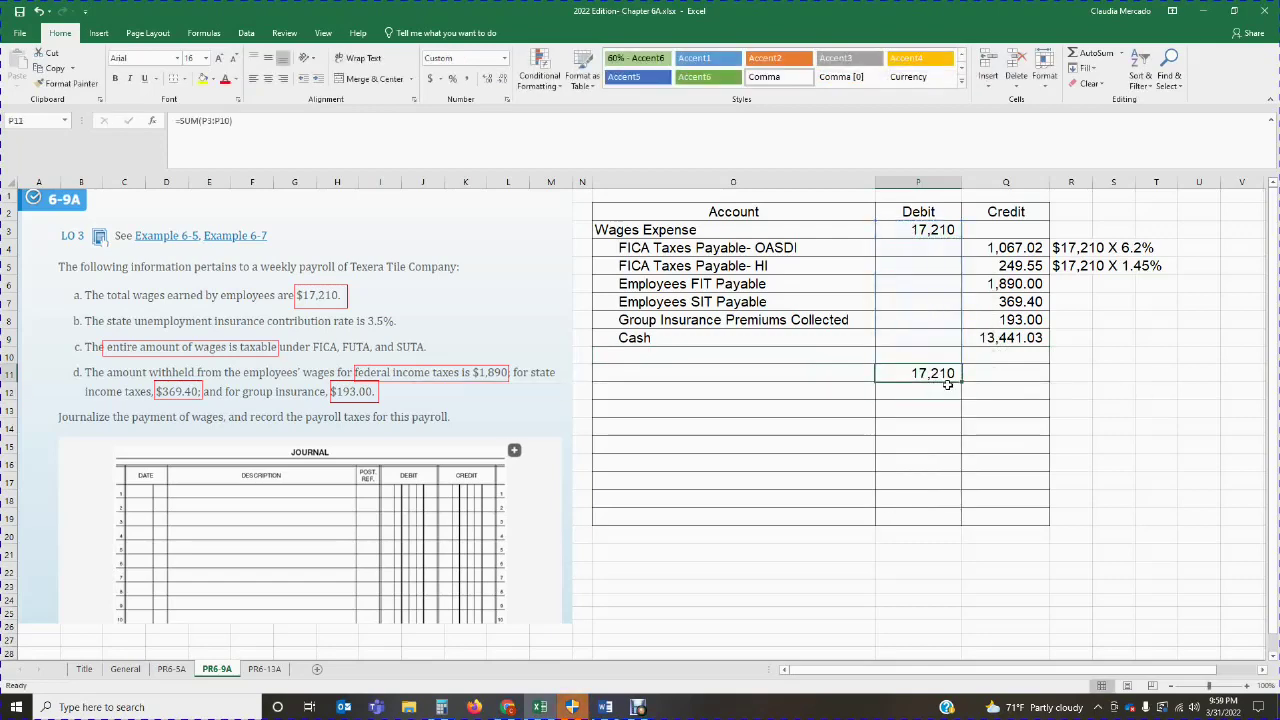
left_click_drag(947, 384, 1035, 380)
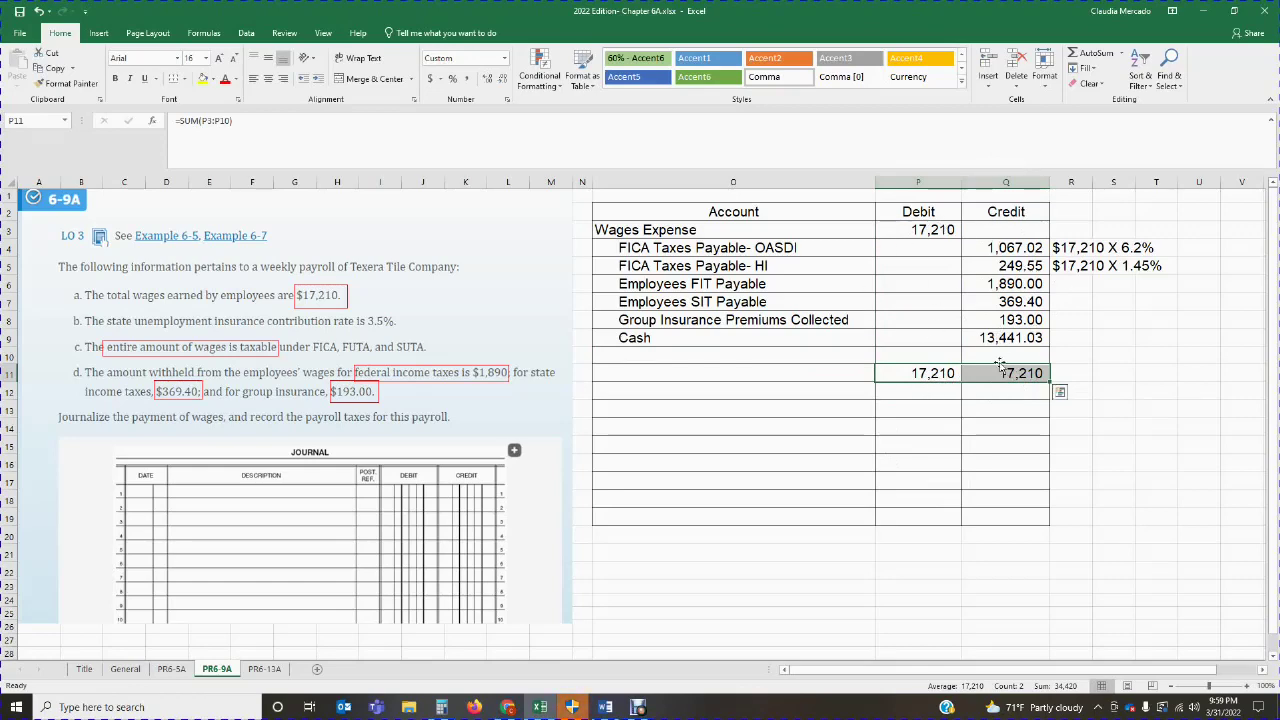
Clear the debit and credit totals from P11:Q11 and select cell O12.
left_click_drag(930, 375, 992, 373)
key("Delete")
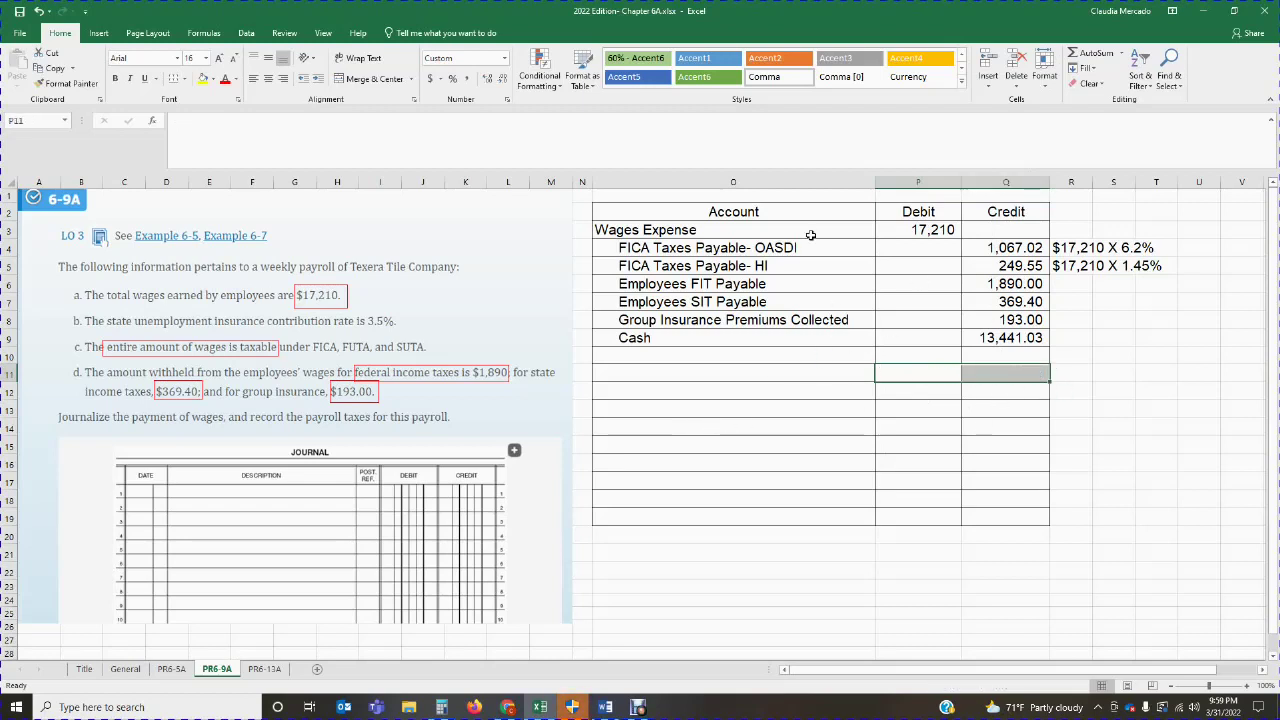
left_click(1036, 497)
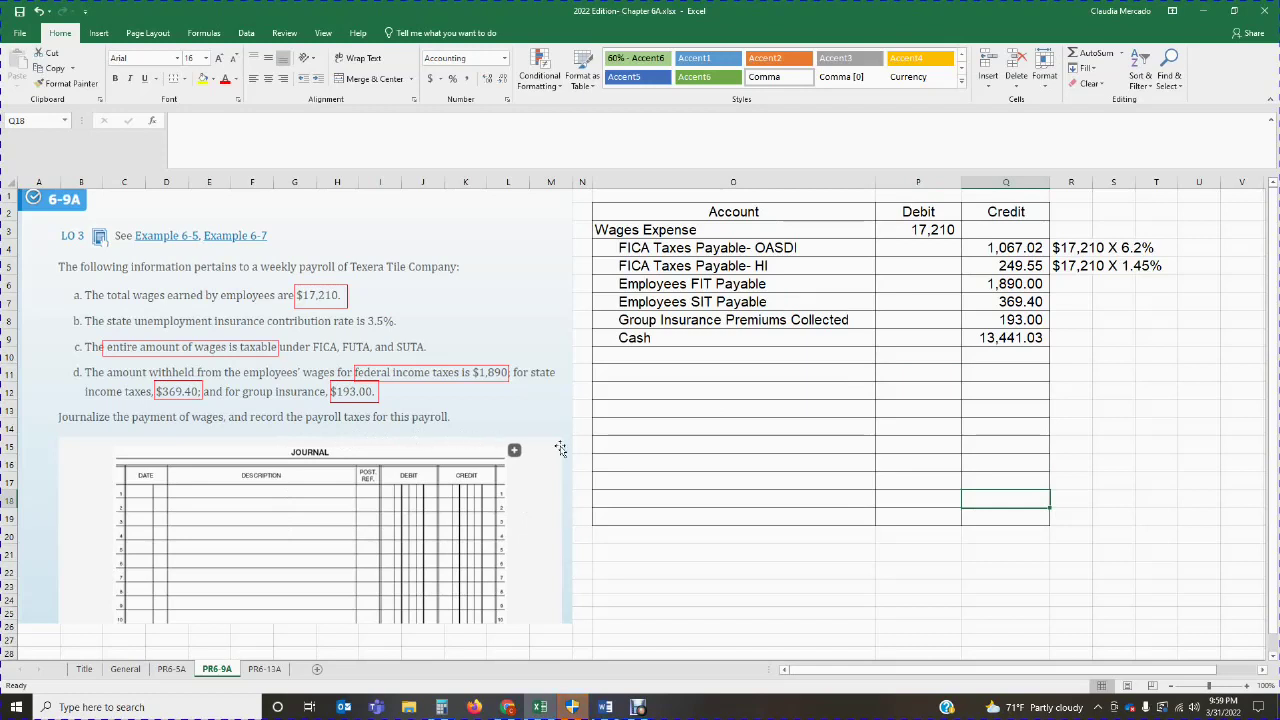
left_click(652, 391)
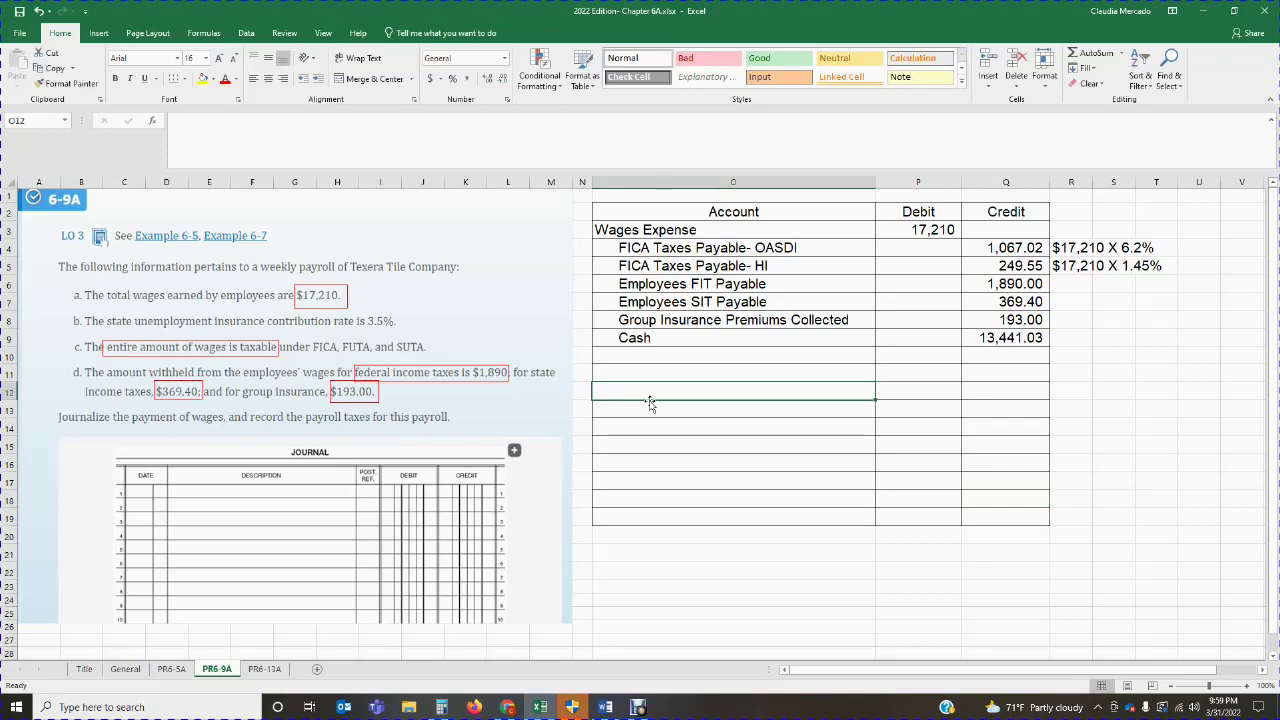
Enter Payroll Taxes in O12 as the debit account of the payroll tax entry.
type("Pays")
key("BackSpace")
key("BackSpace")
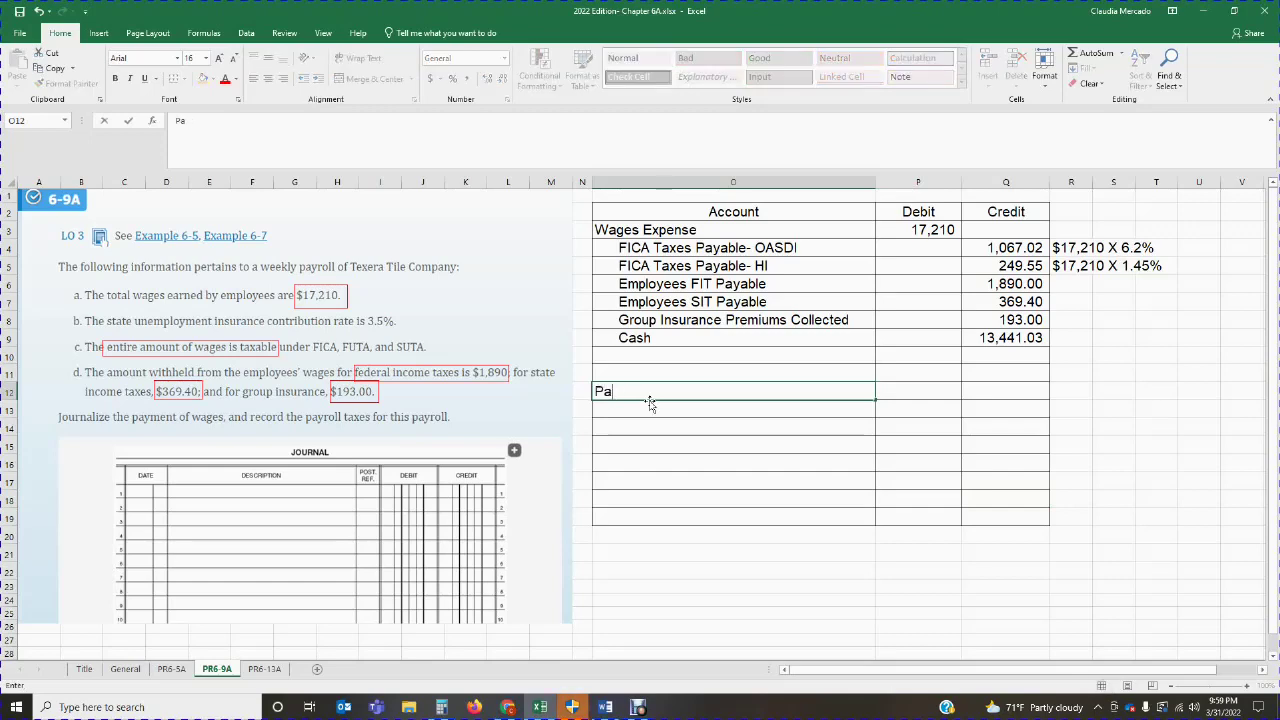
type("uyrop")
type("roll Taxes")
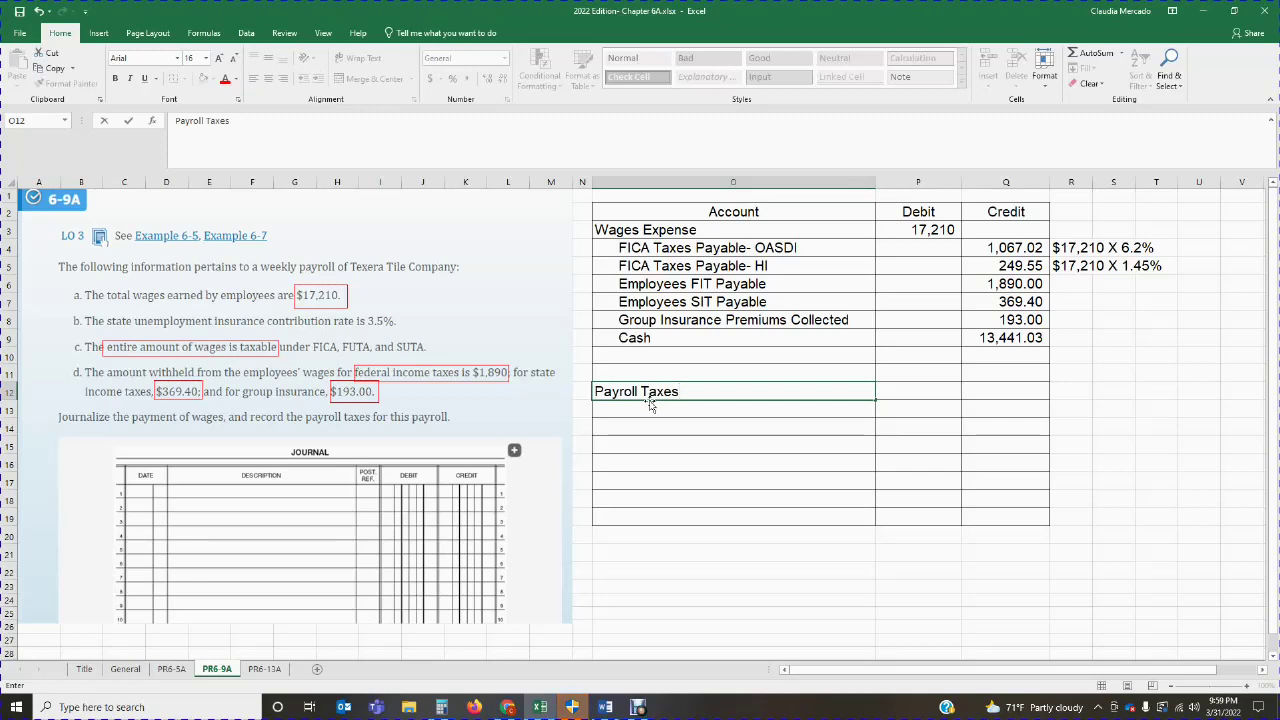
key("Return")
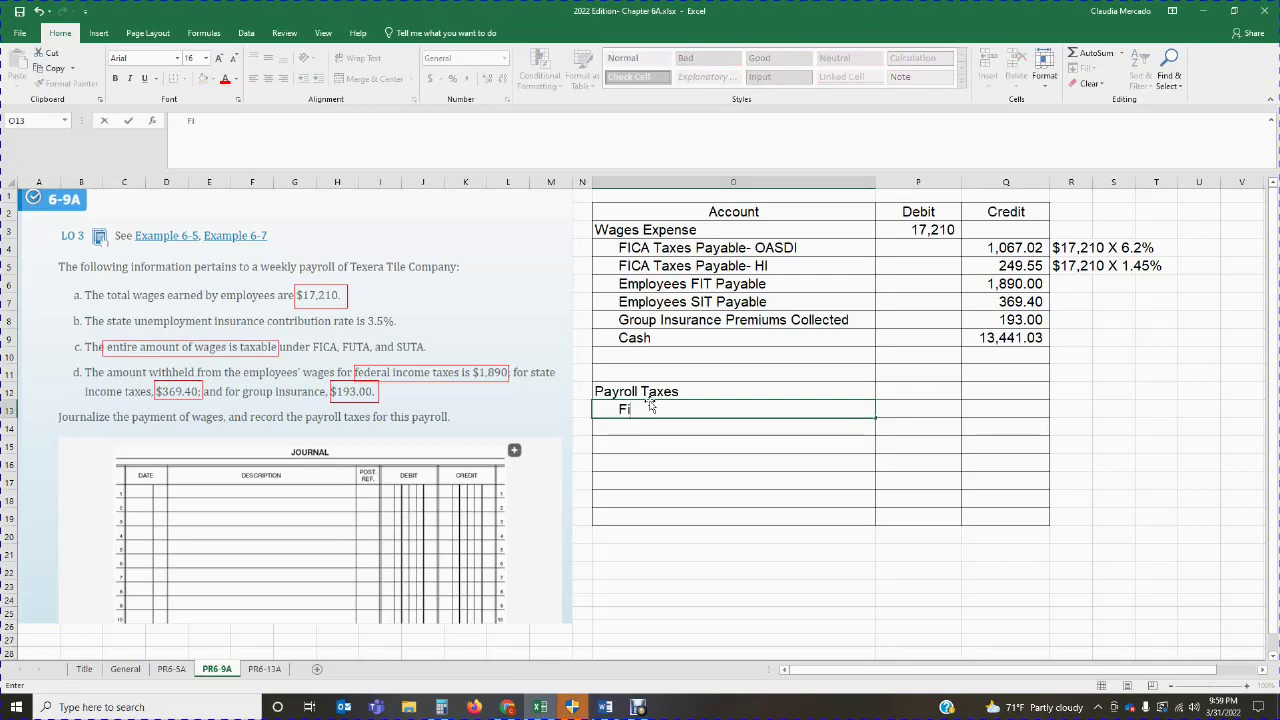
Enter the indented credit account FICA Taxes Payable- OASDI in O13.
type("FICA")
type(" Ra")
key("BackSpace")
key("BackSpace")
type("tA")
key("BackSpace")
key("BackSpace")
type("Taxes Payable- OASDI")
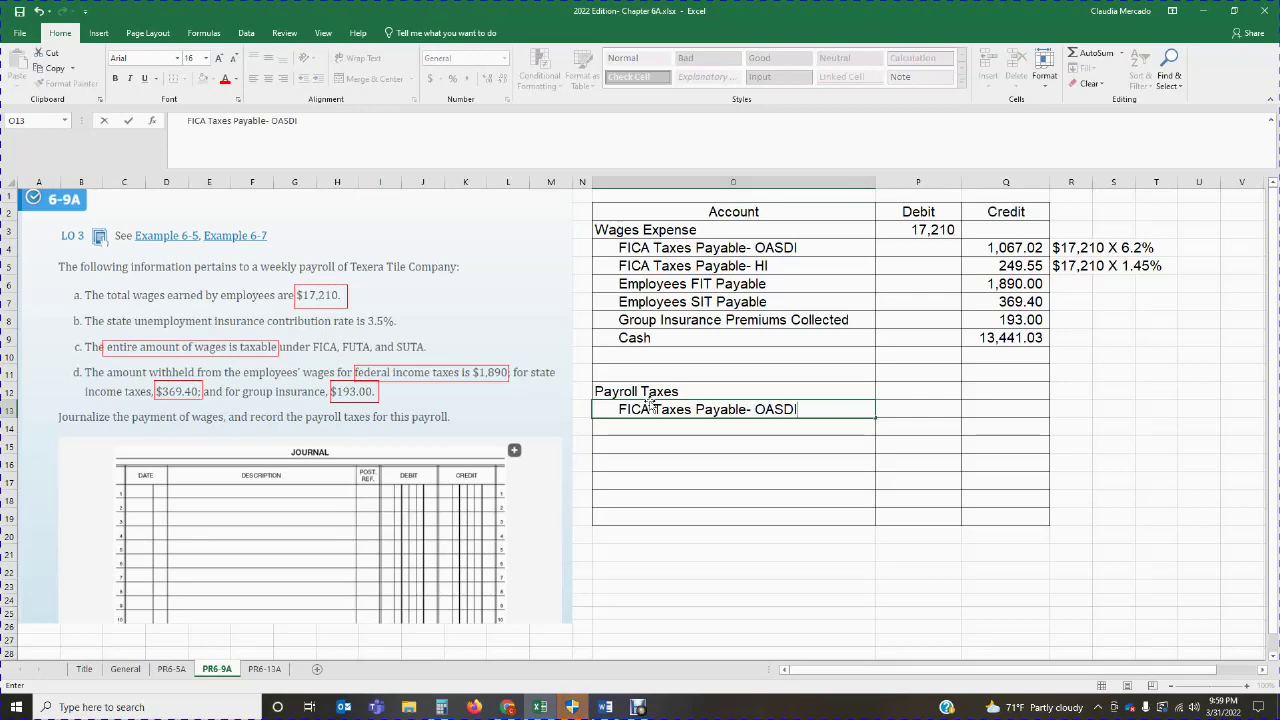
key("Tab")
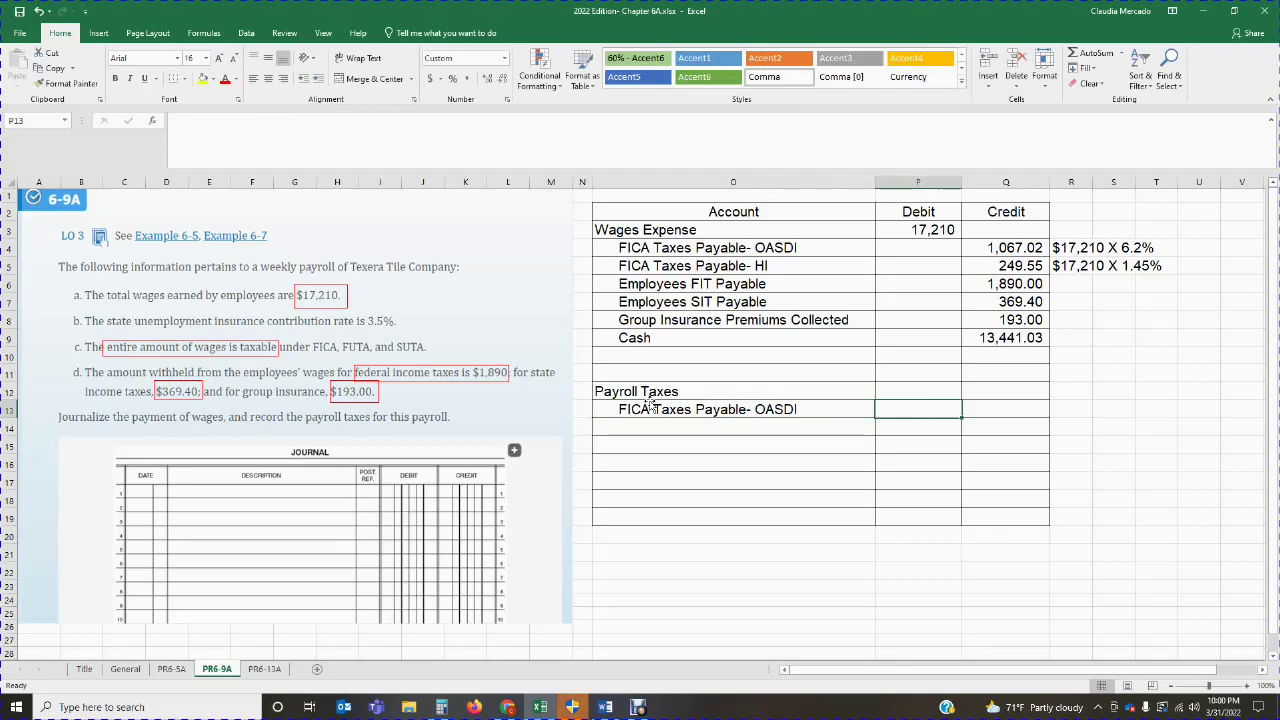
Note the OASDI calculation $17,210 X 6.2% in R13 and enter 1067.02 in Q13 as the credit.
left_click(1073, 418)
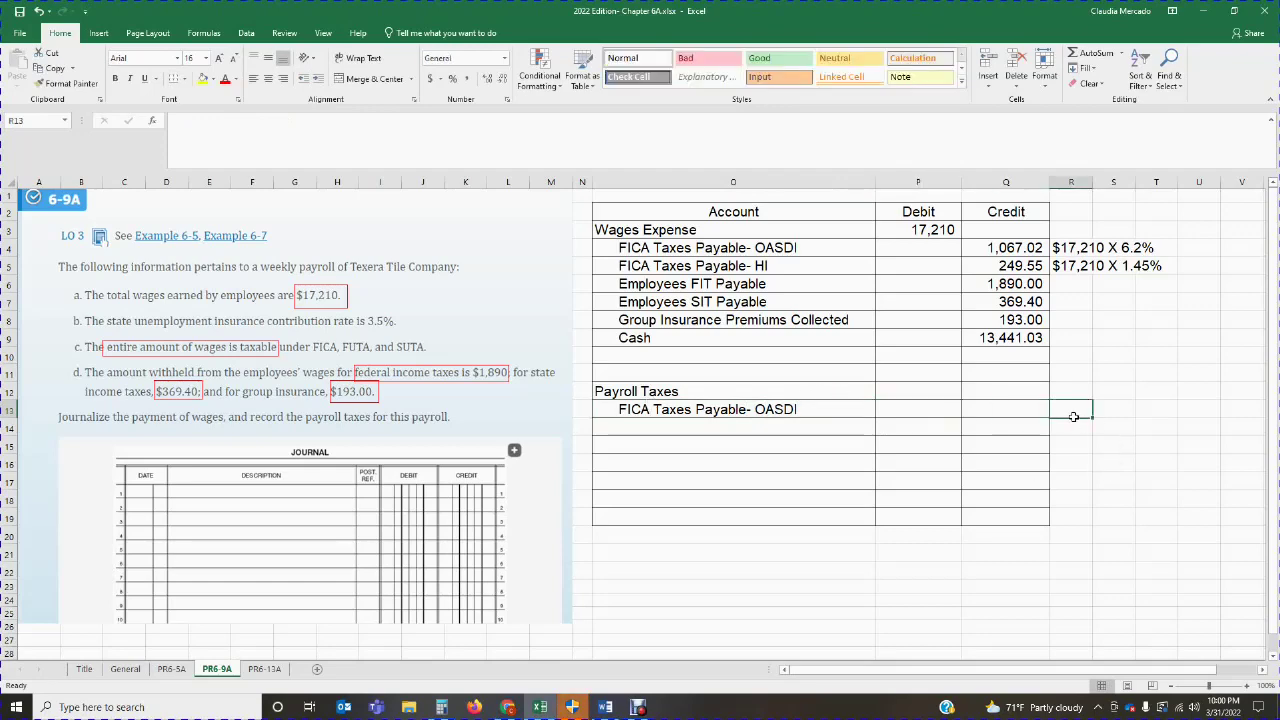
type("$")
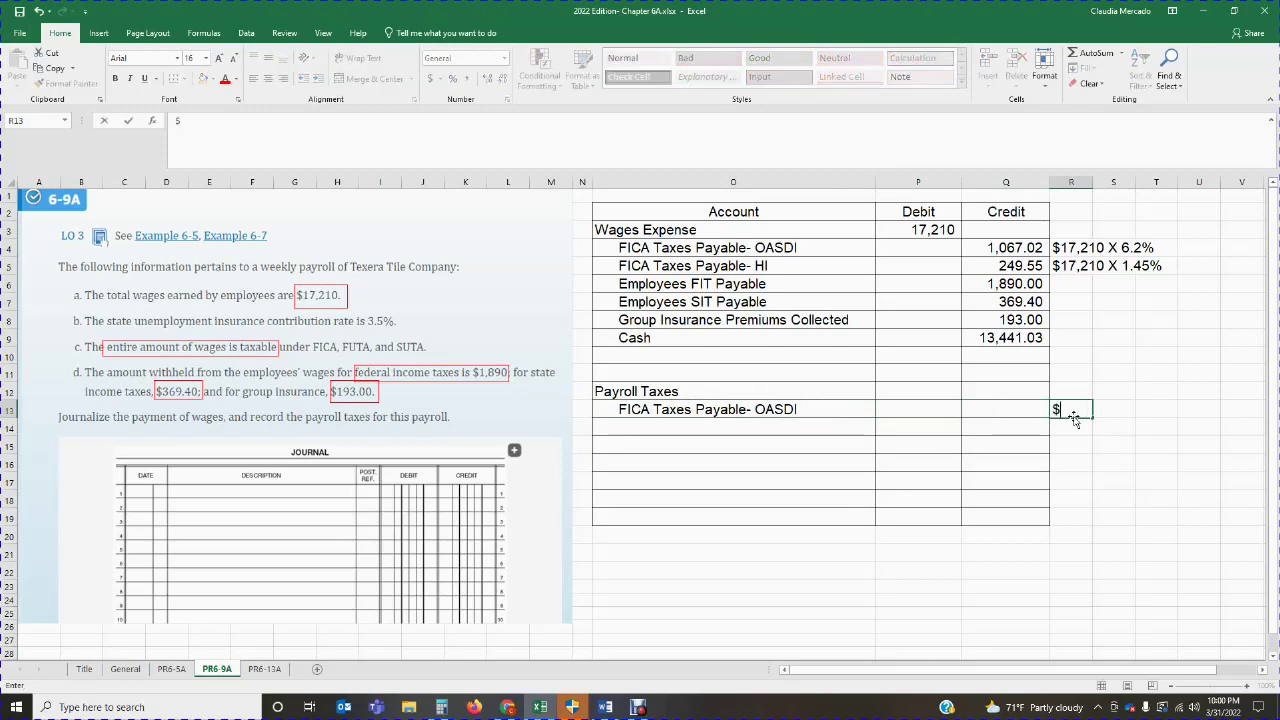
type("17,210 X 6.2%")
left_click(1040, 480)
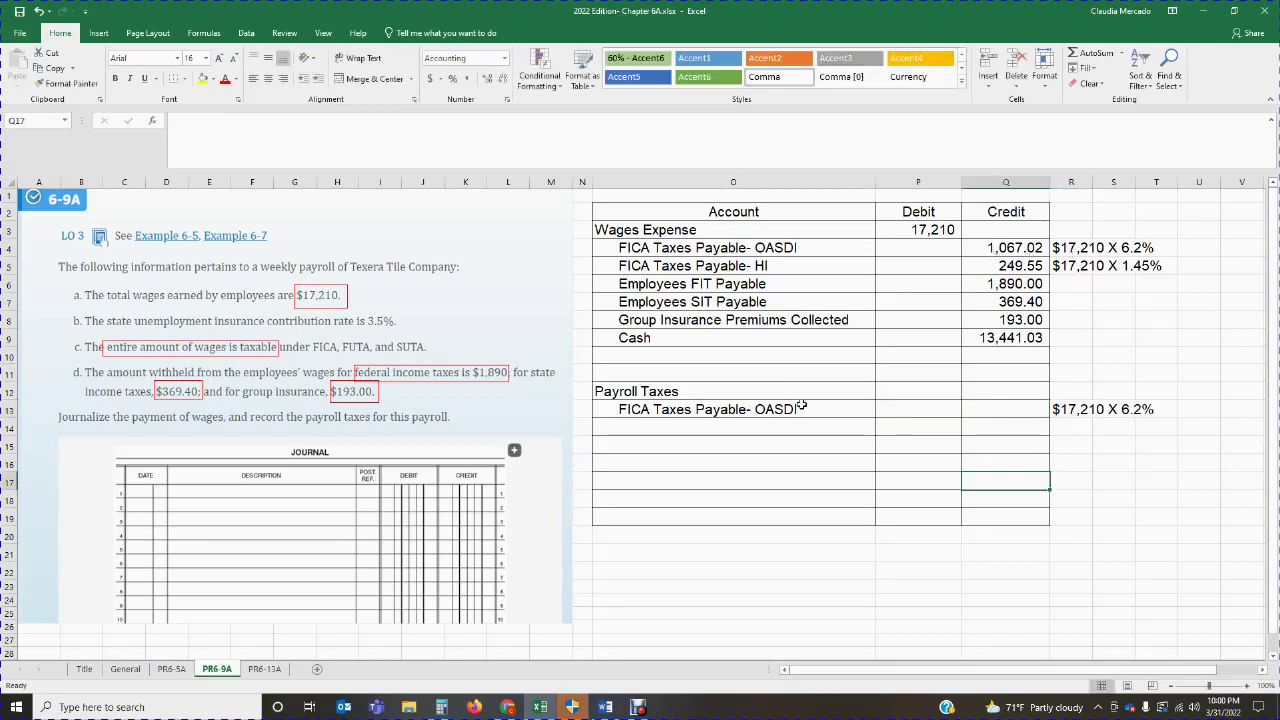
left_click(1008, 410)
type("1,067")
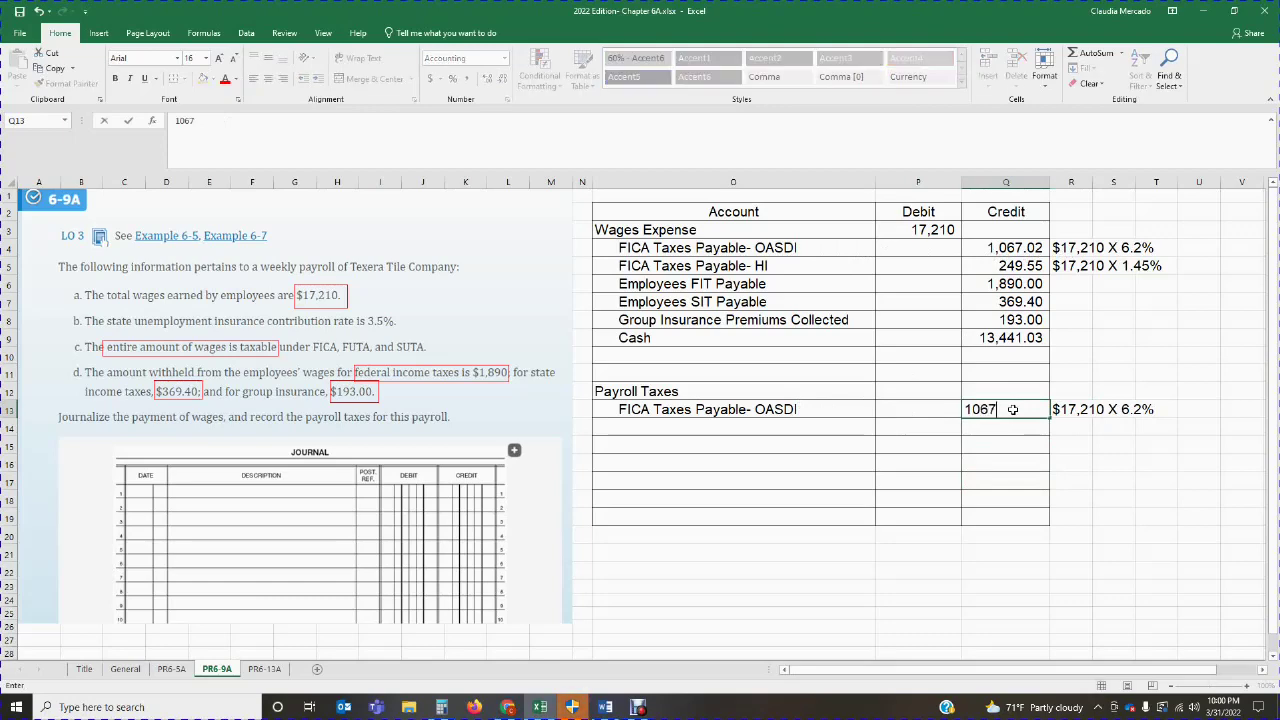
type(".02")
key("Return")
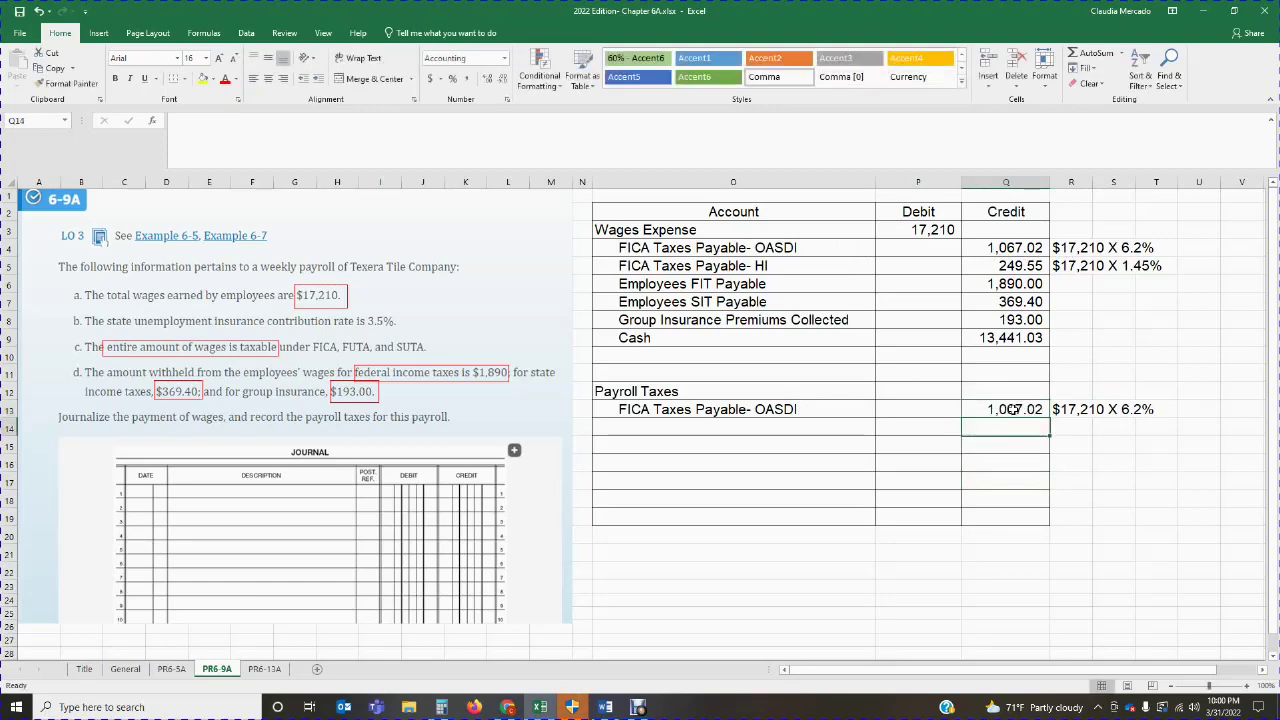
Enter the credit account FICA Taxes Payable- HI in O14.
left_click(710, 431)
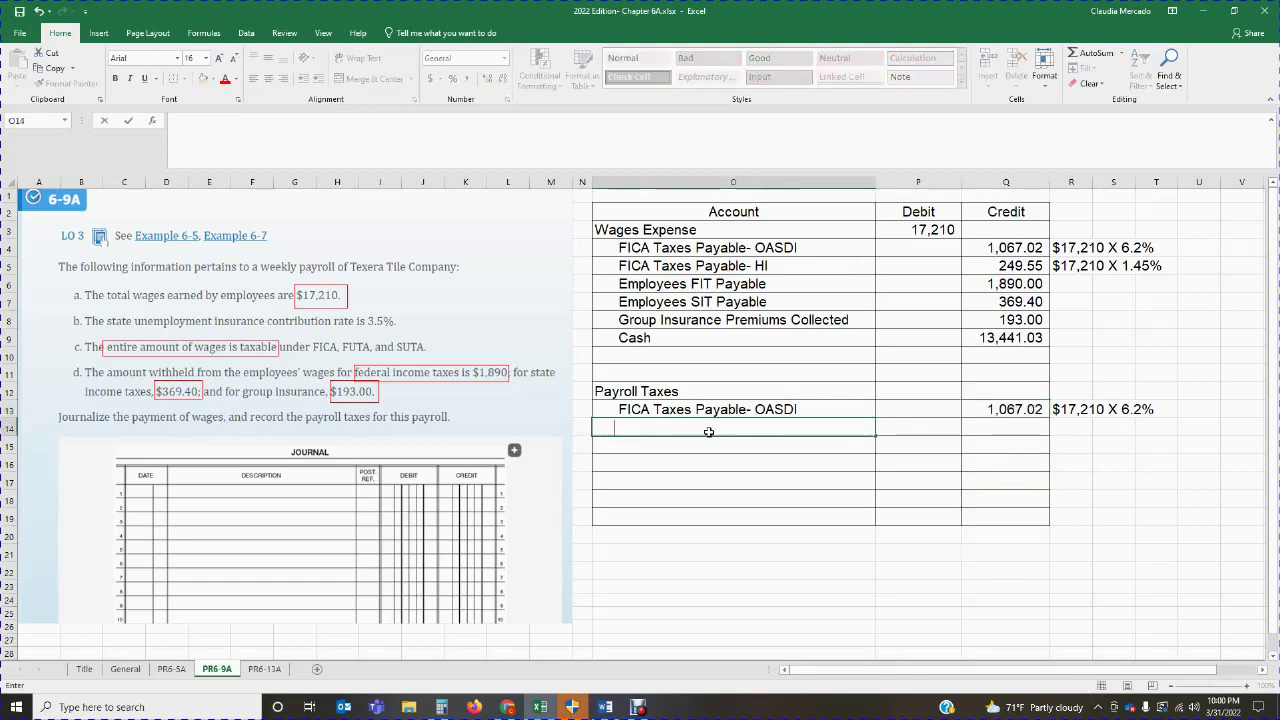
type("FICA Ta")
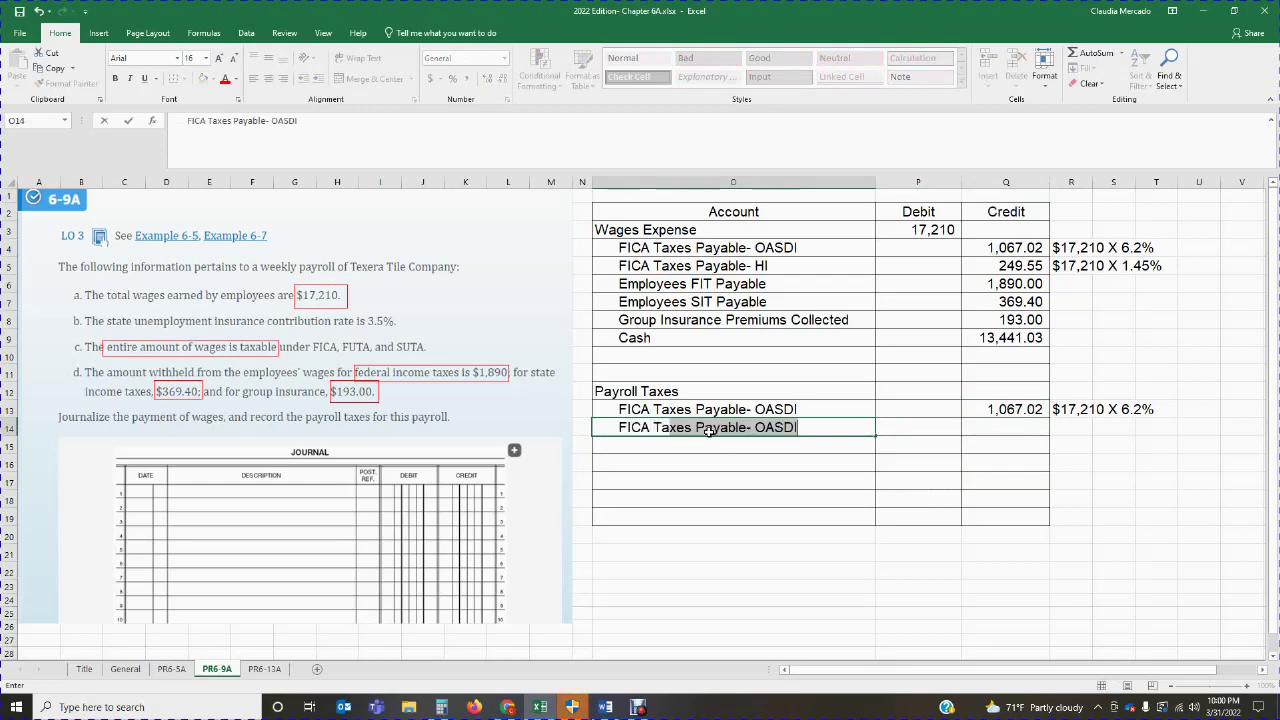
type("xes Payable")
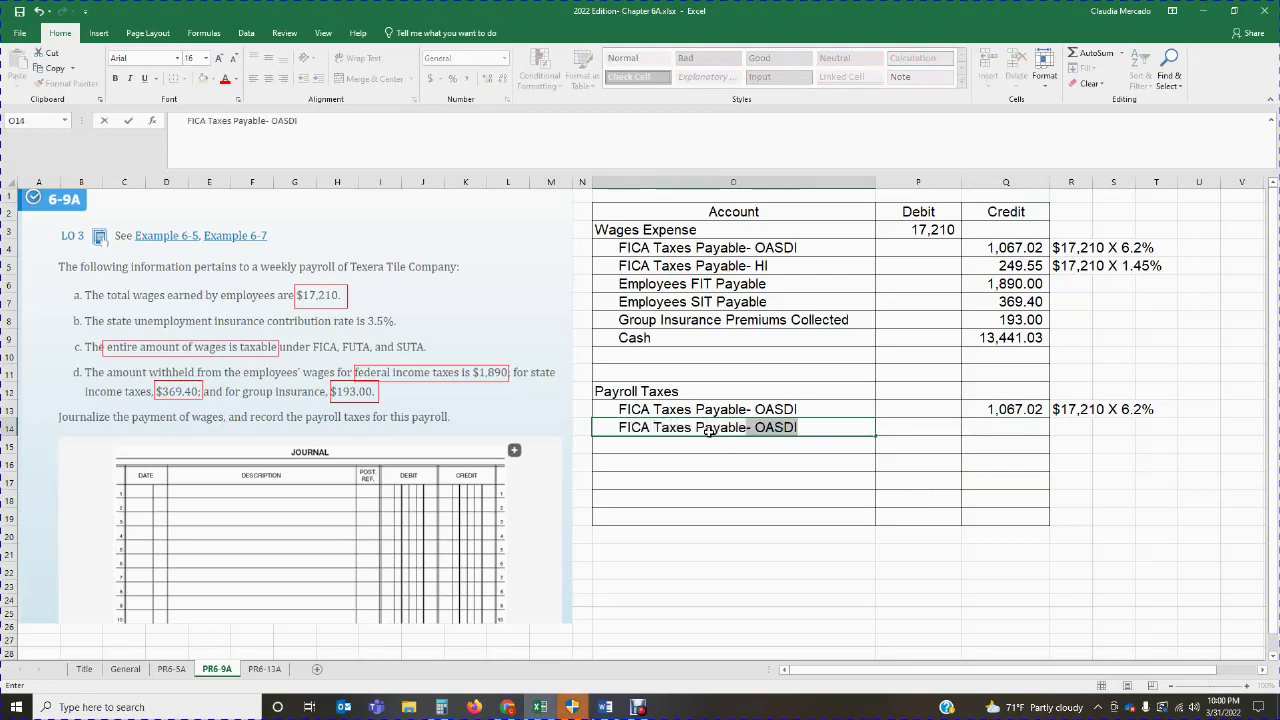
type("- HI")
key("Tab")
key("Tab")
key("Tab")
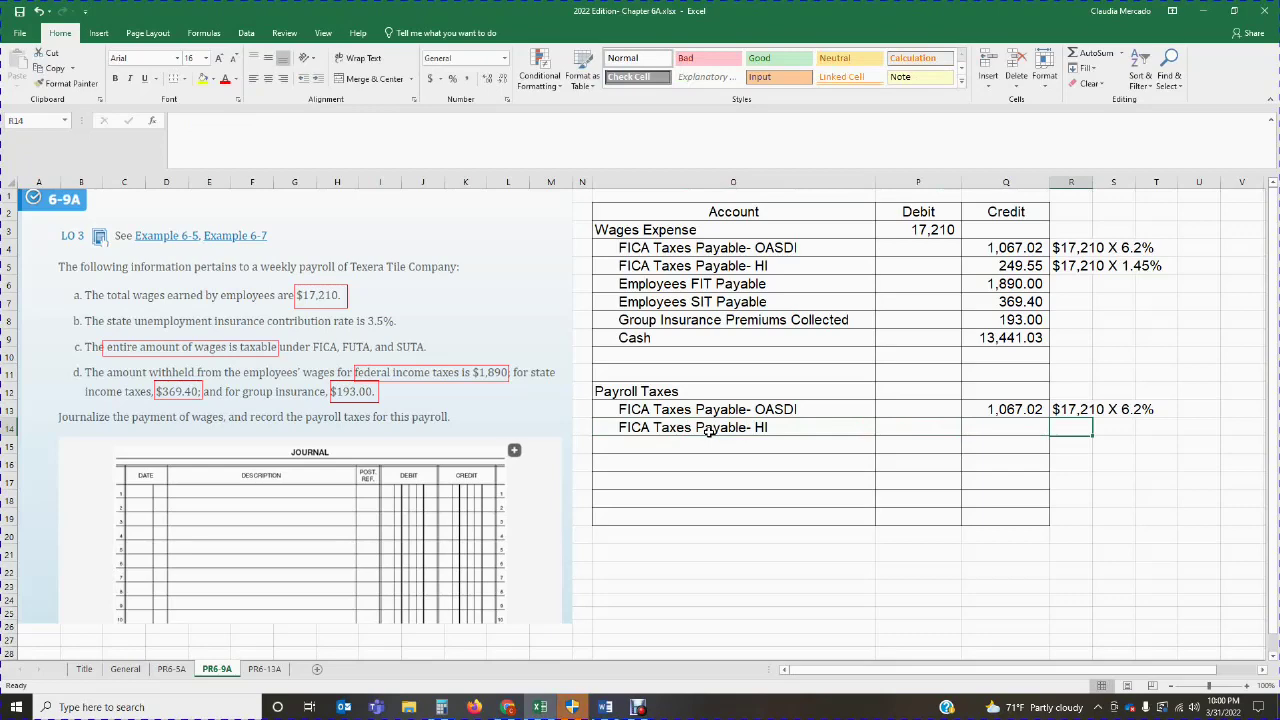
Note the HI calculation $17,210 X 1.45% in R14 and enter 249.55 in Q14 as the credit.
type("$17")
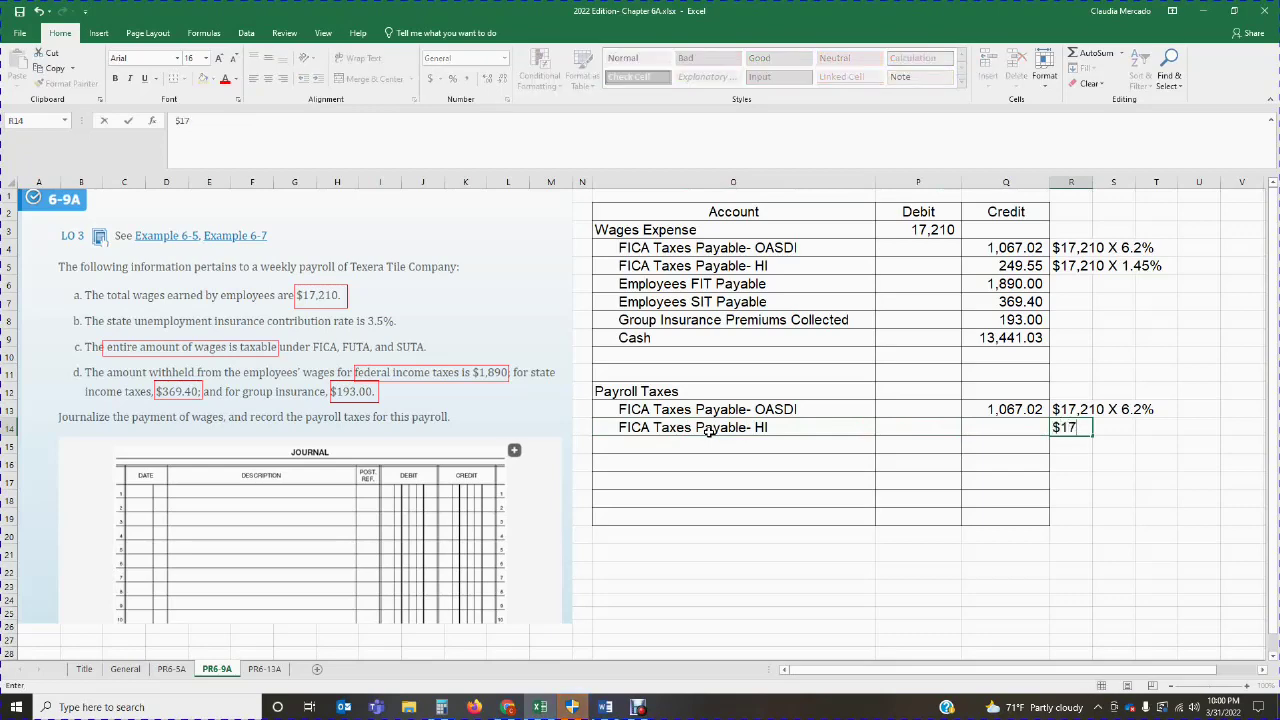
type(",210 X ")
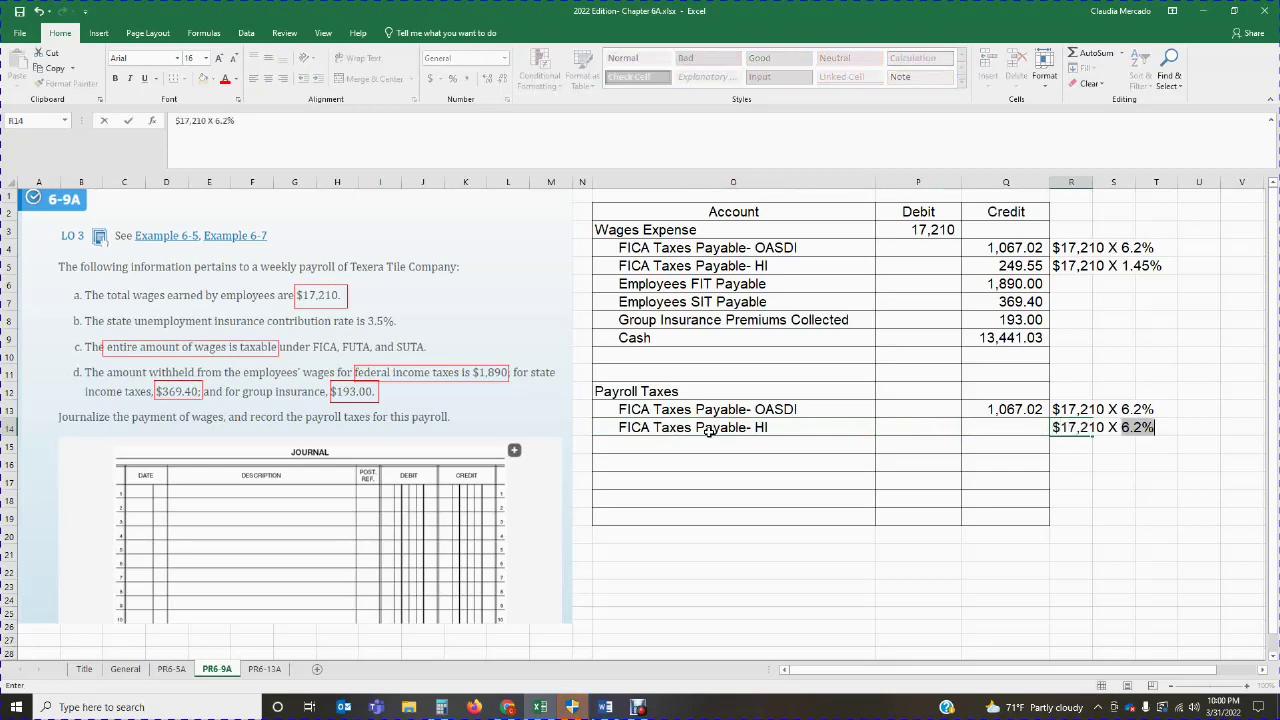
type("1.45%")
key("Return")
left_click(1002, 431)
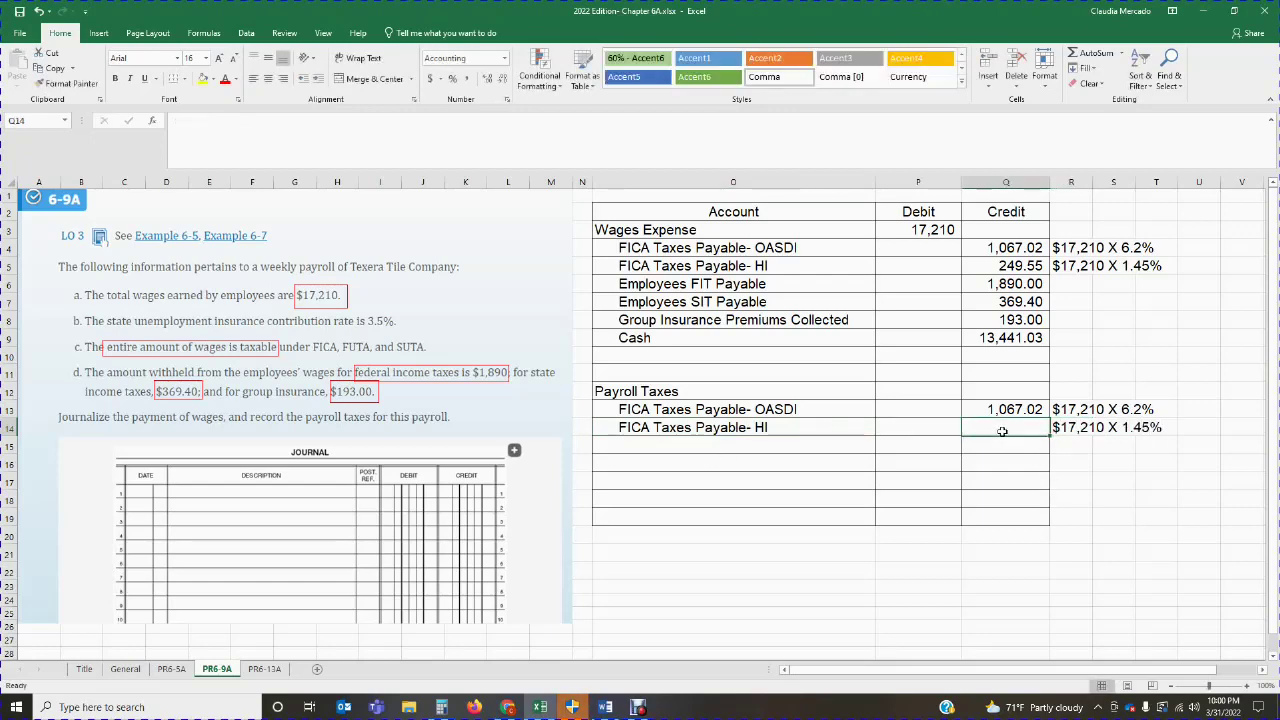
type("249.55")
key("Return")
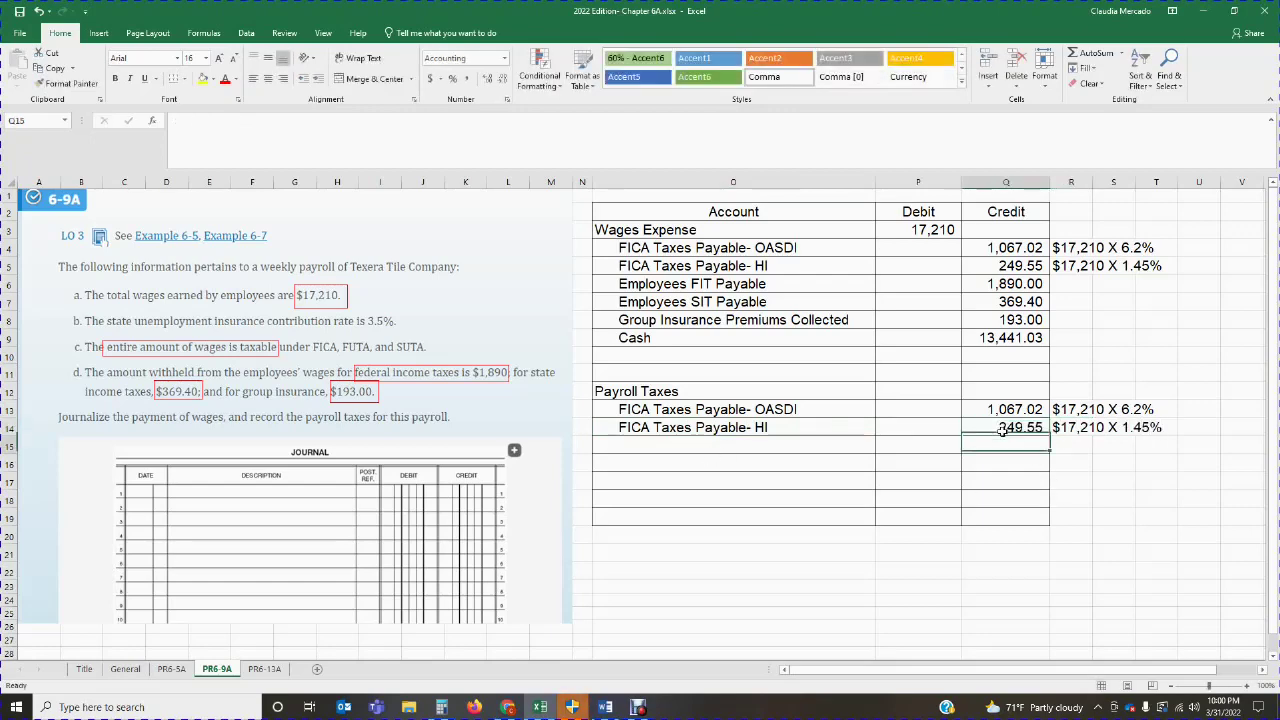
Enter the credit account FUTA Taxes Payable in O15 and note its calculation $17,210 X .6% in R15.
left_click(736, 447)
double_click(736, 447)
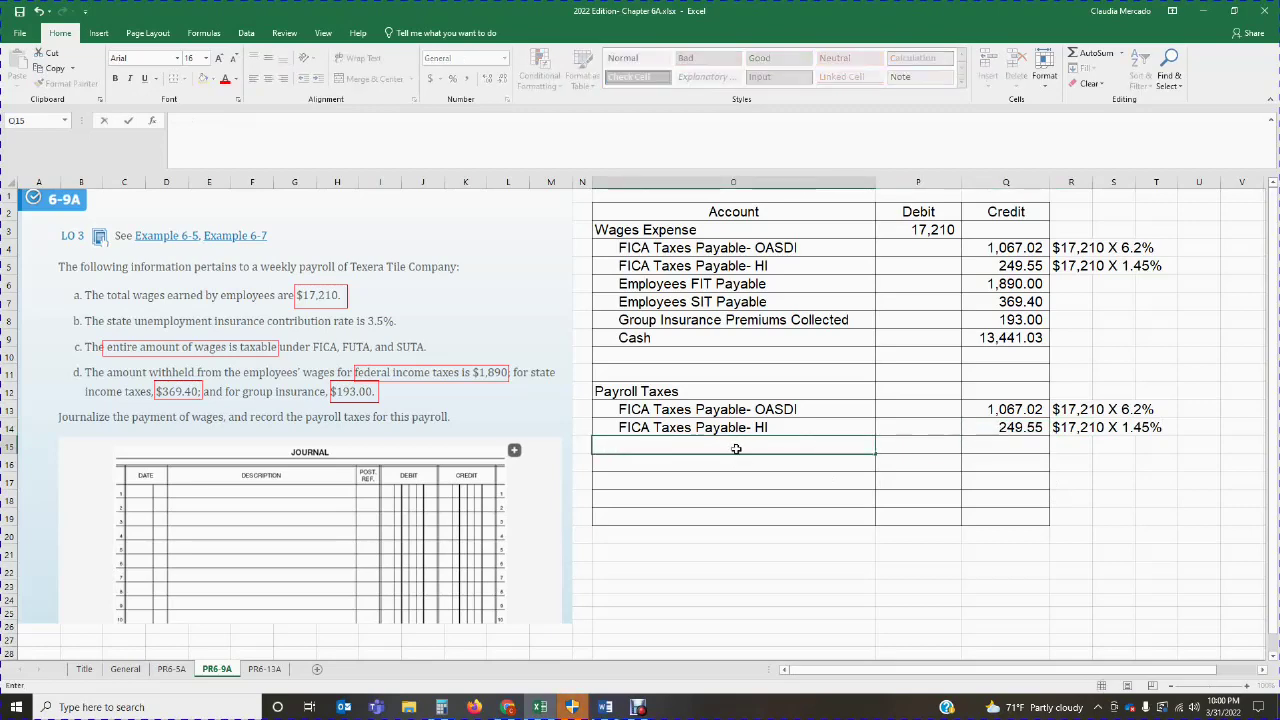
type("FUTA Taxes")
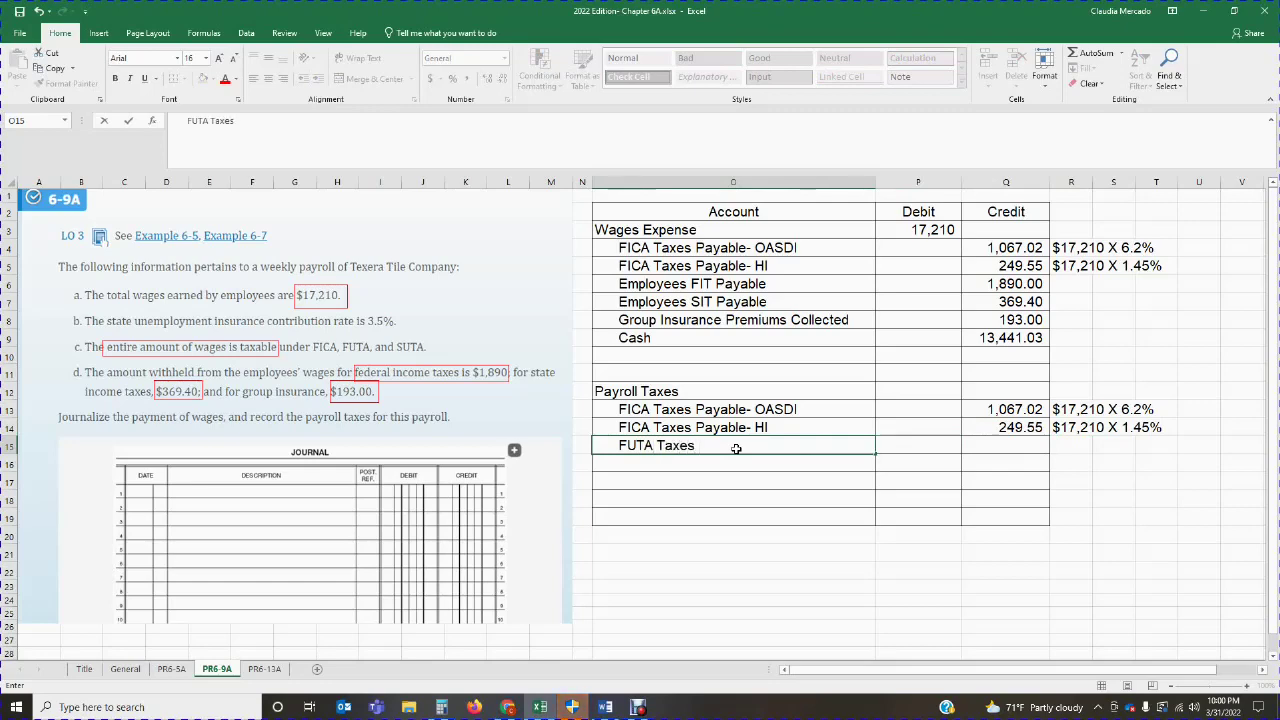
type(" Payable")
key("Tab")
key("Tab")
key("Tab")
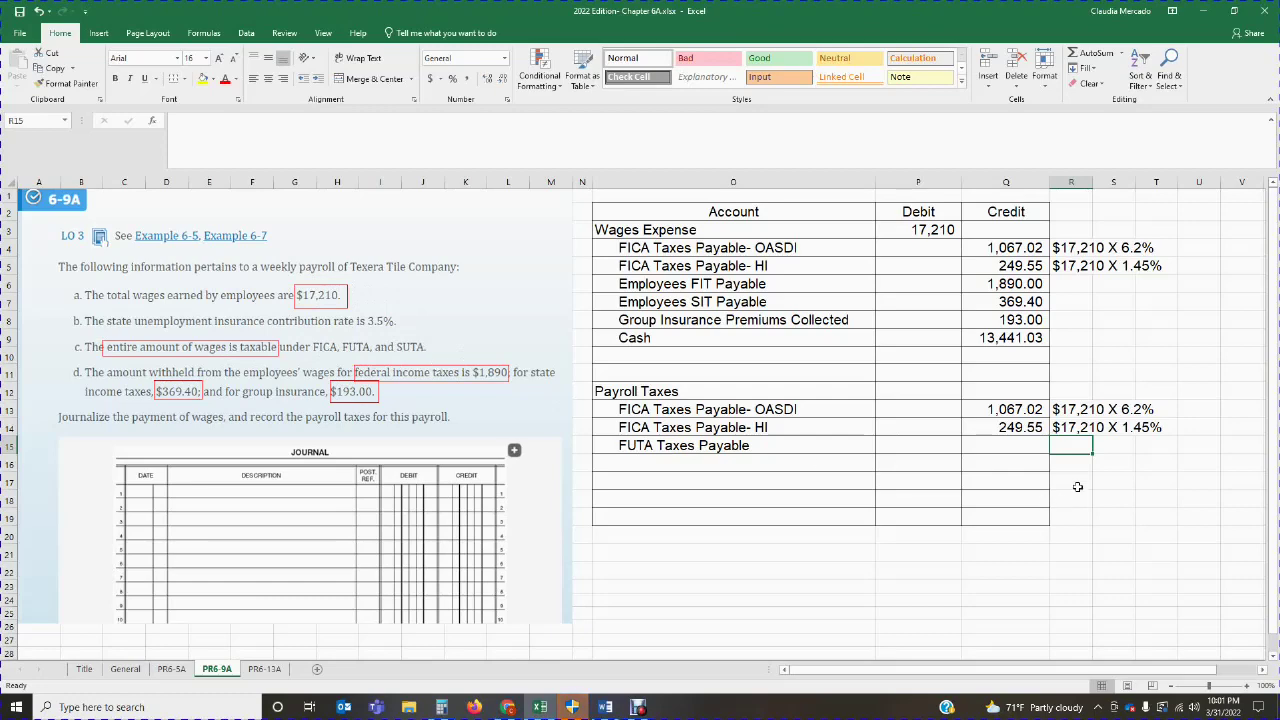
type("$17")
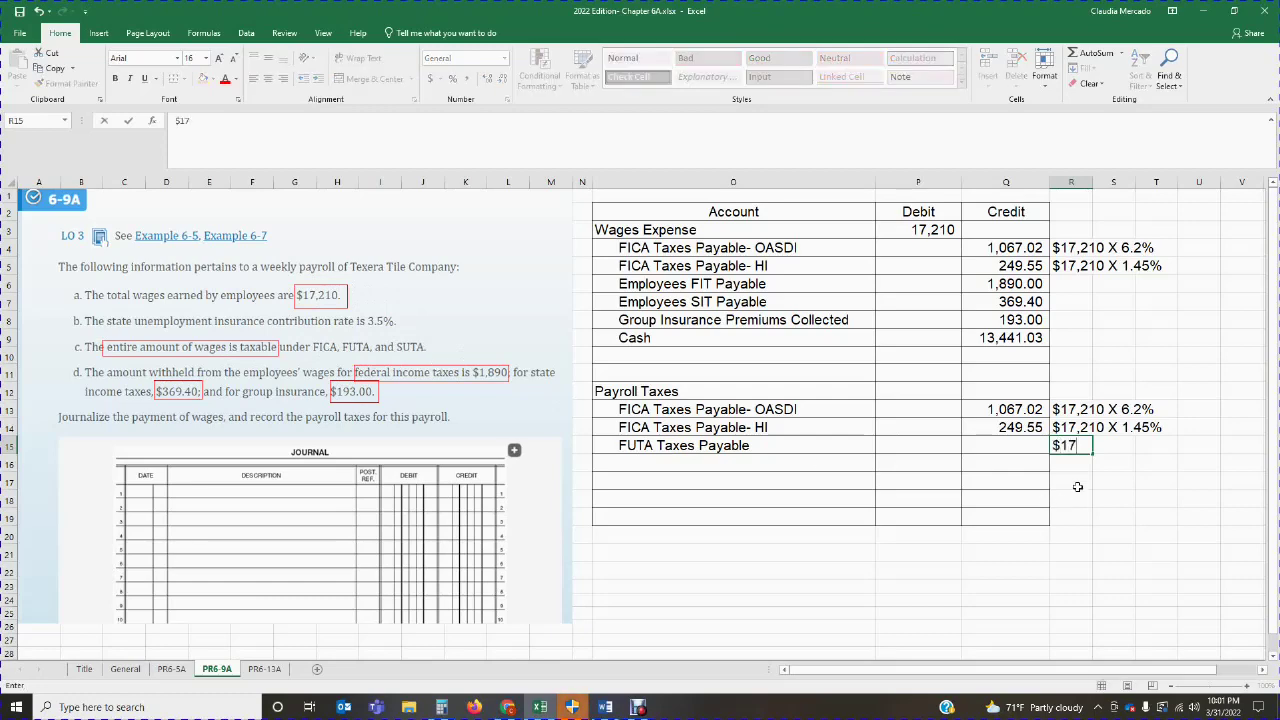
type(",210 X .6%")
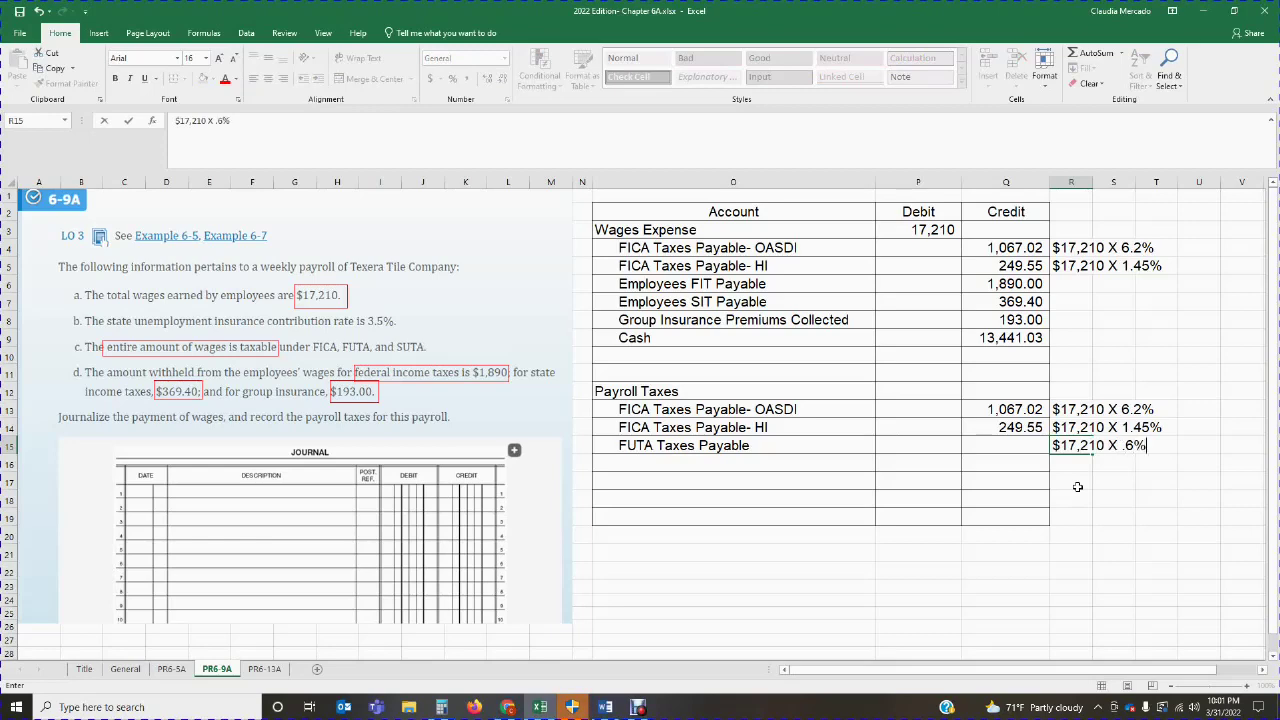
key("Return")
Switch to Calculator, clear the previous result and multiply 17210 by 0.006 to get the FUTA tax.
left_click(441, 707)
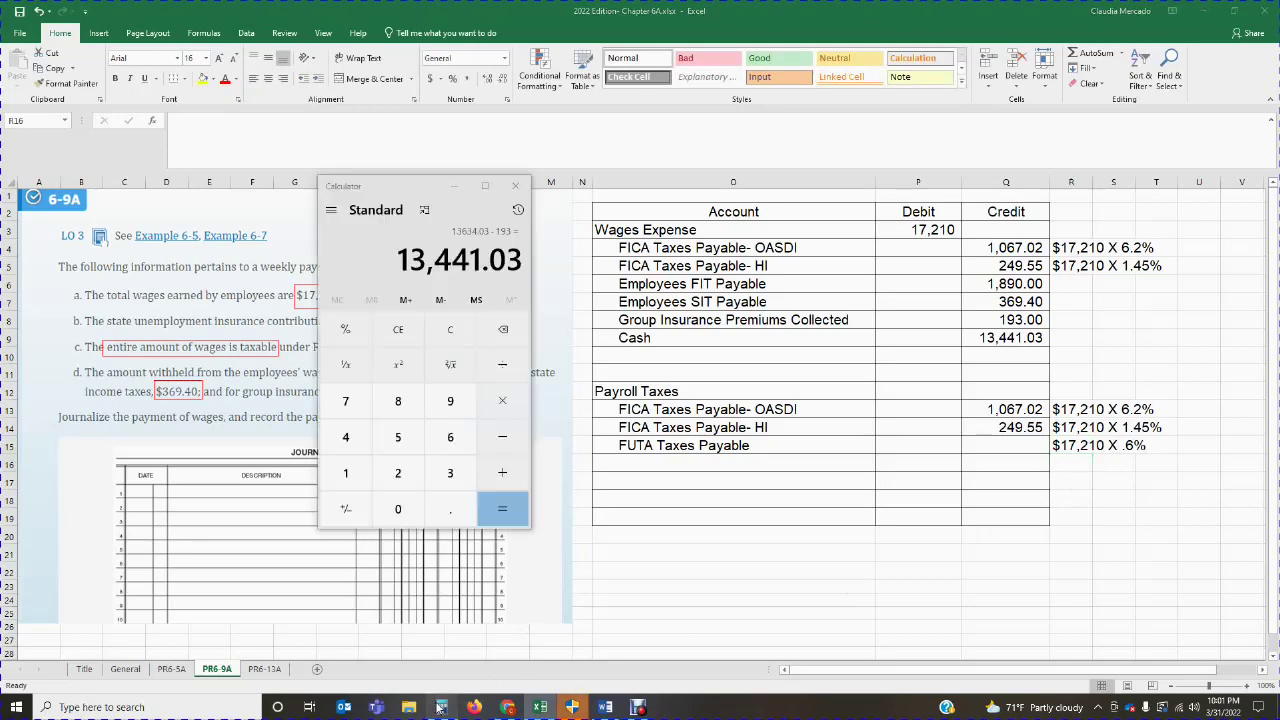
left_click(447, 331)
type("172")
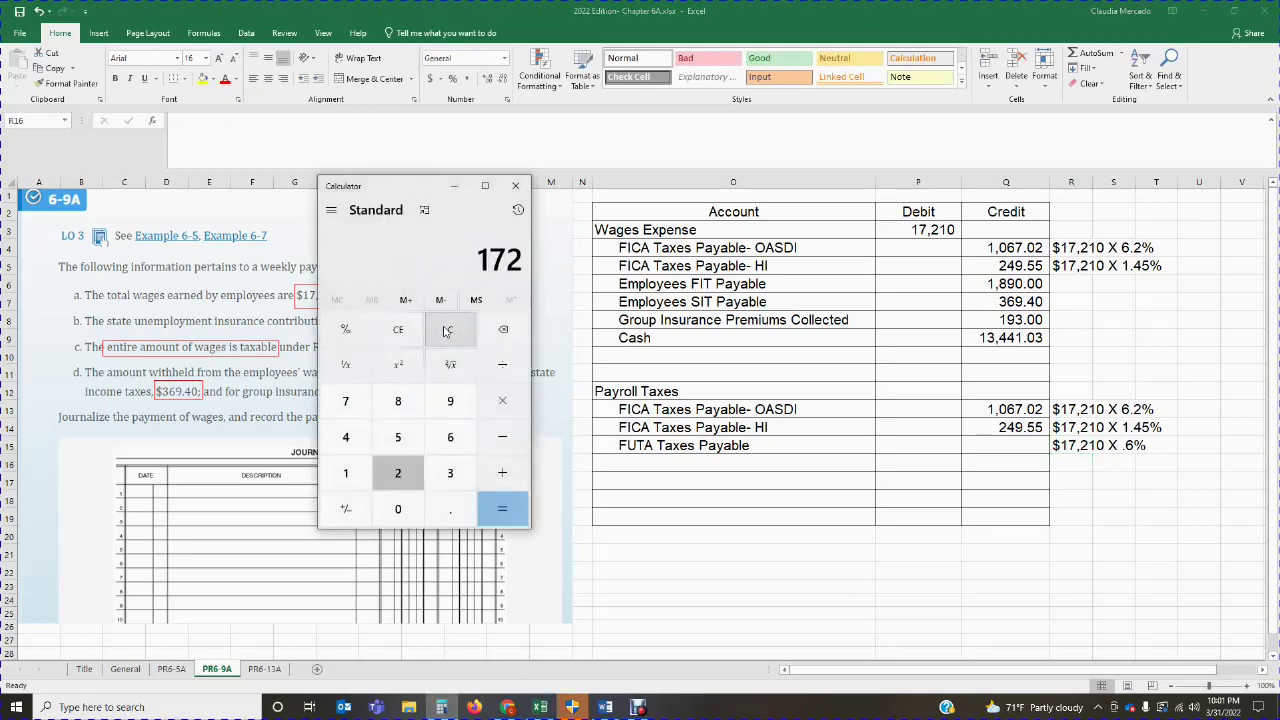
type("10*.6")
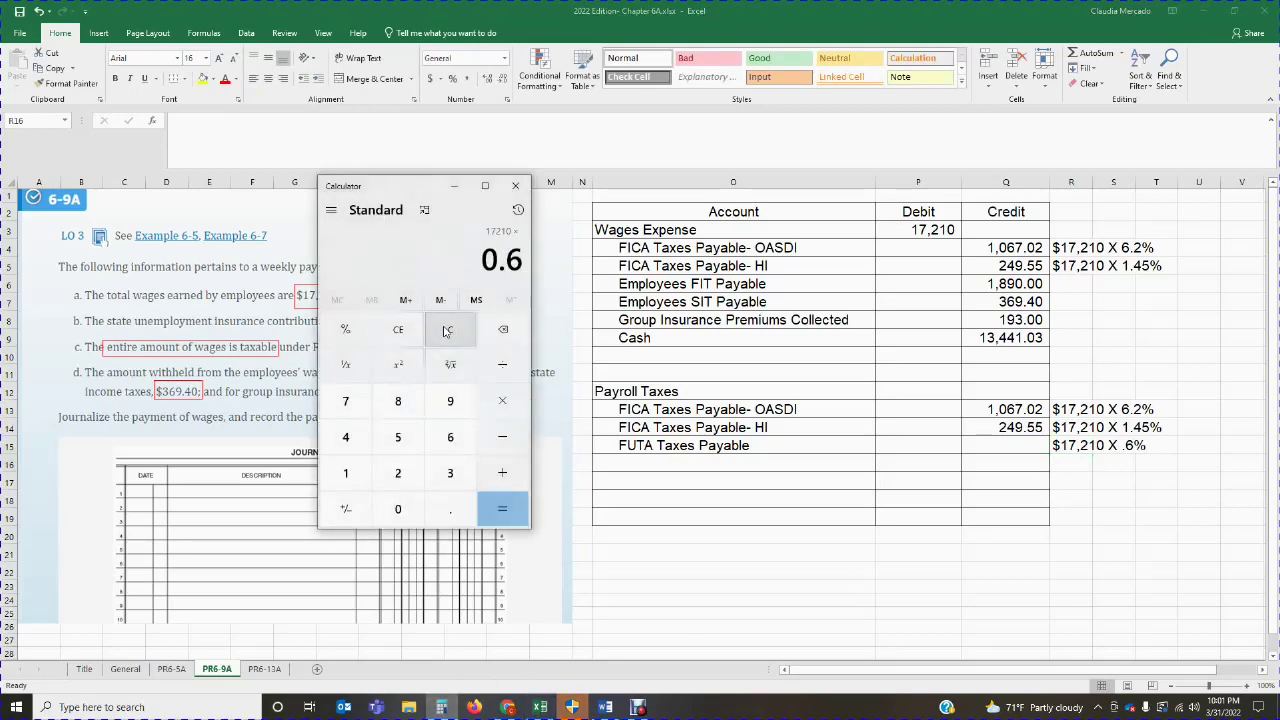
key("BackSpace")
type("06")
left_click(501, 513)
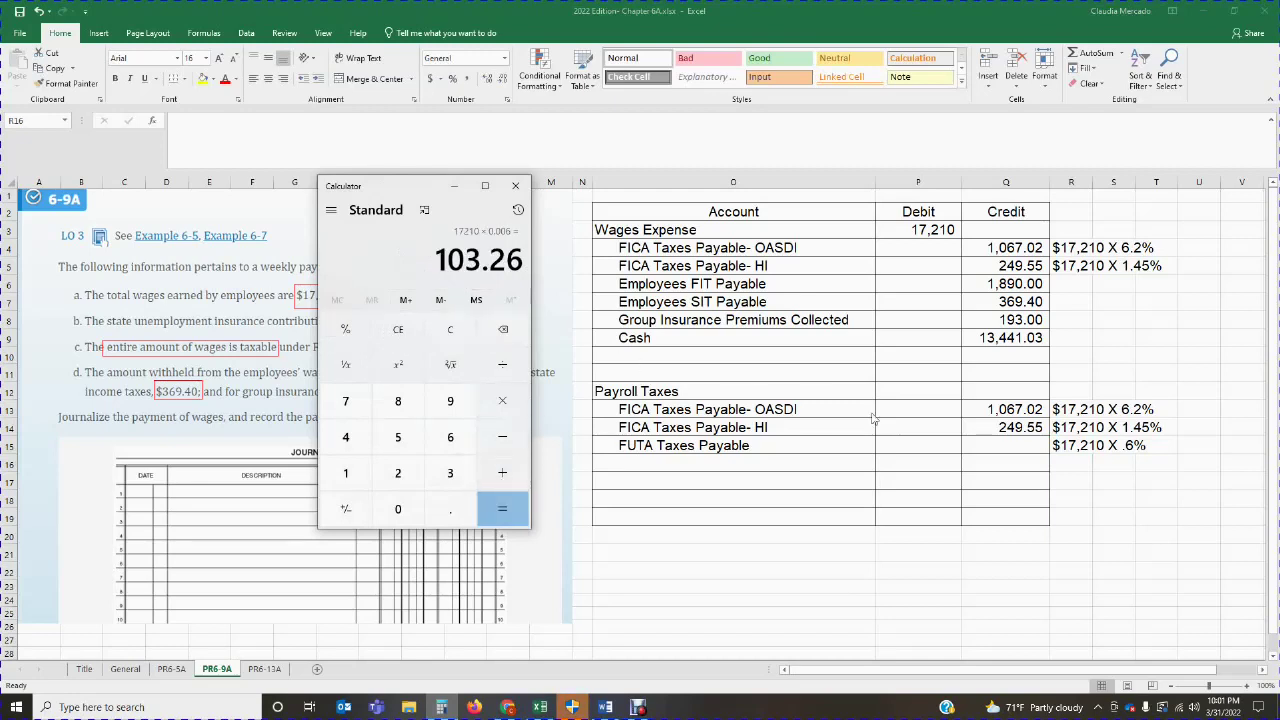
Switch back to Excel and enter 103.26 in Q15 as the credit to FUTA Taxes Payable.
left_click(1006, 446)
type("103.")
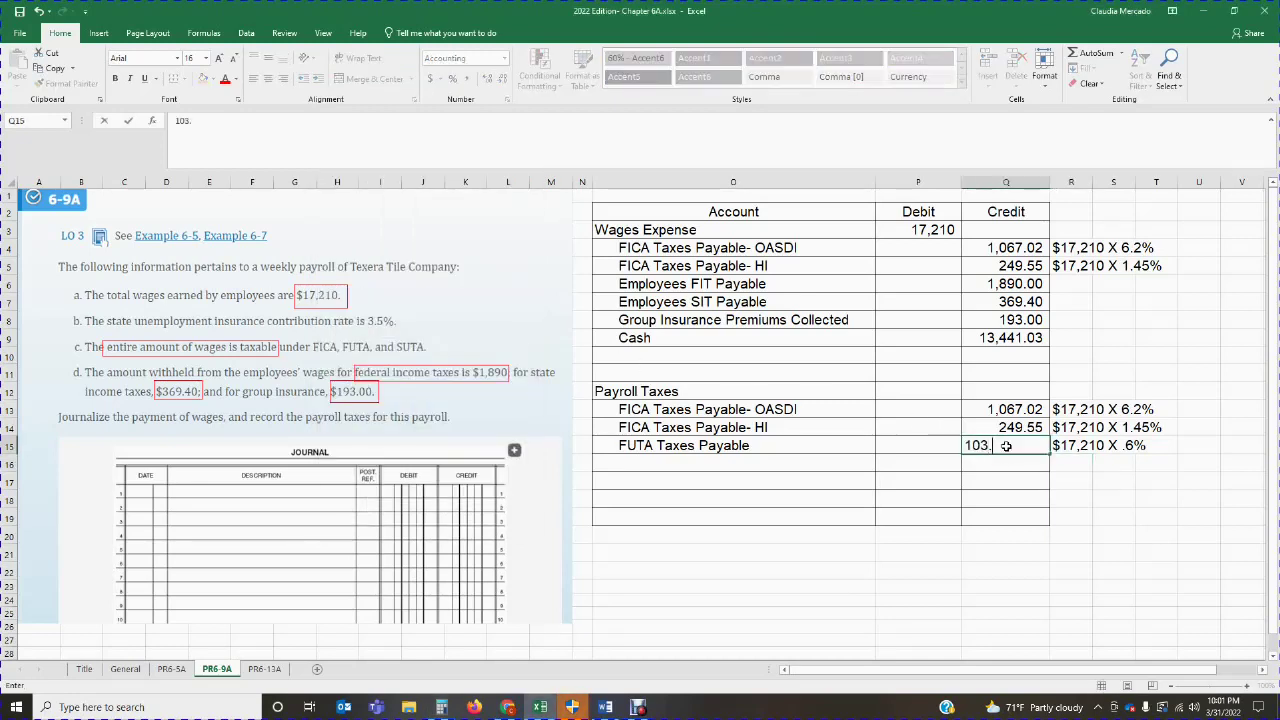
type("26")
key("Return")
Enter the credit account SUTA Taxes Payable in O16 and start its calculation note in R16 with $17,210 X.
left_click(701, 469)
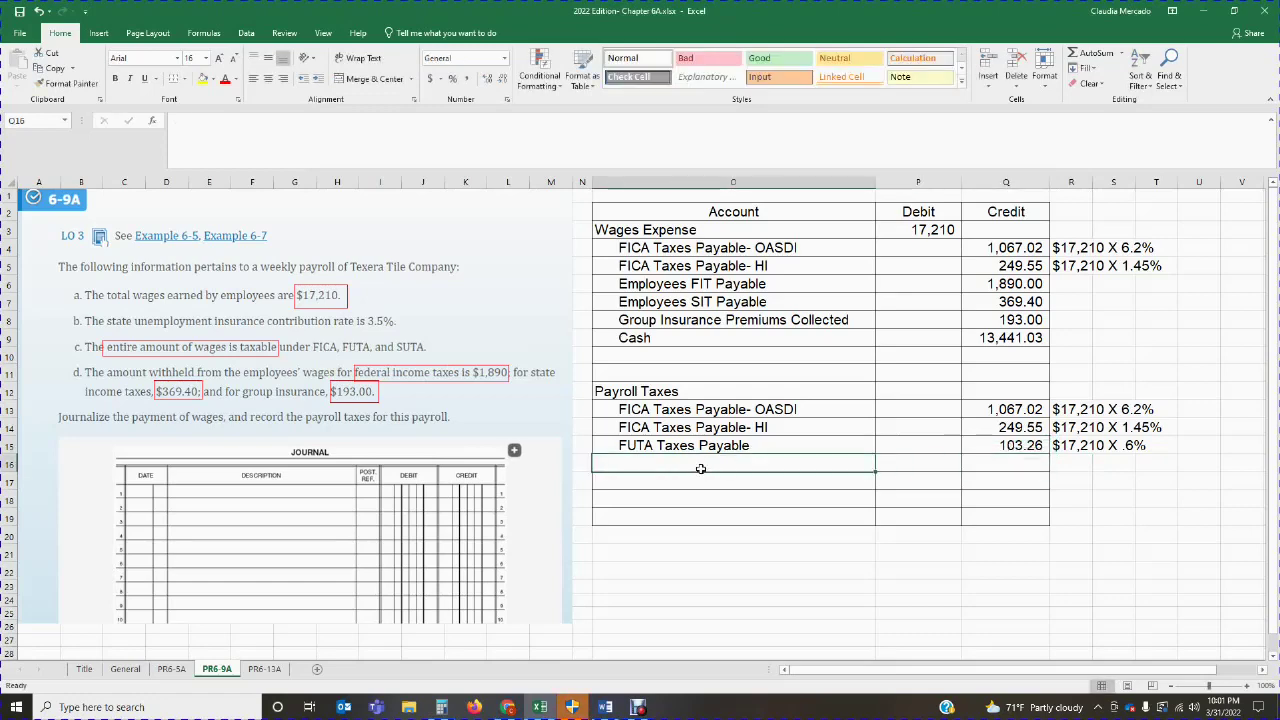
type("SU")
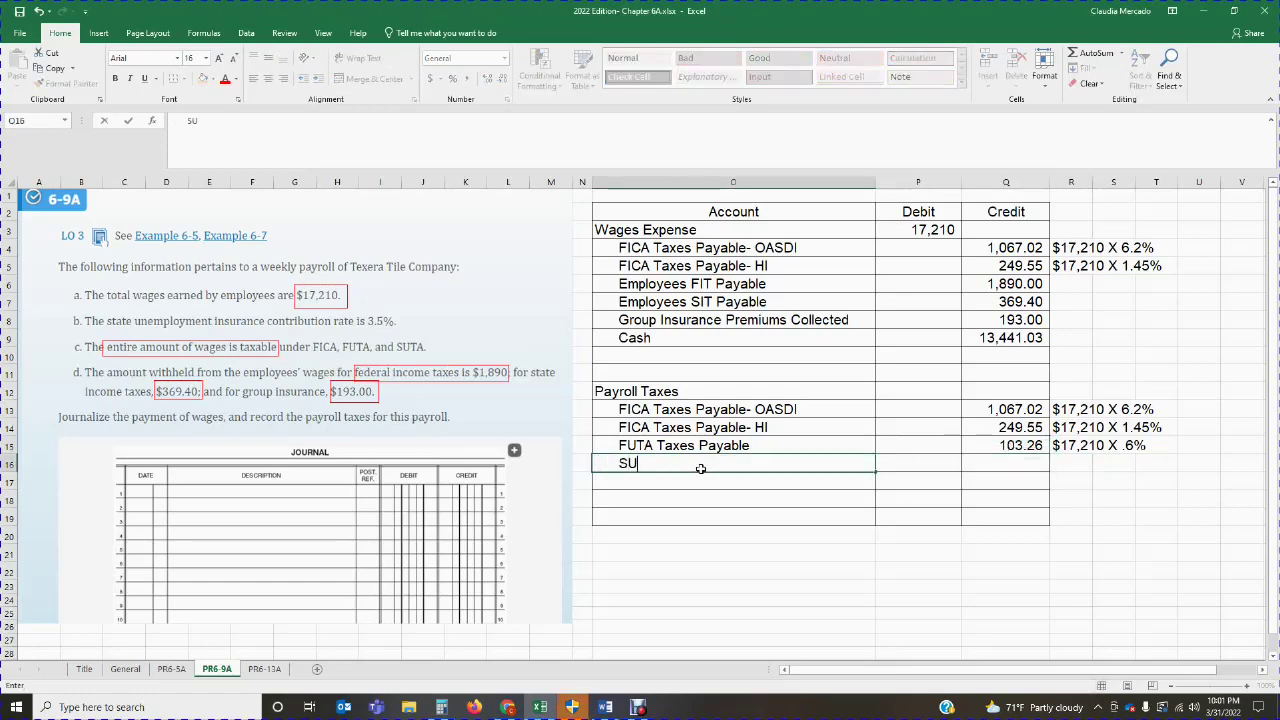
type("TA Taxes Payable")
key("Tab")
key("Tab")
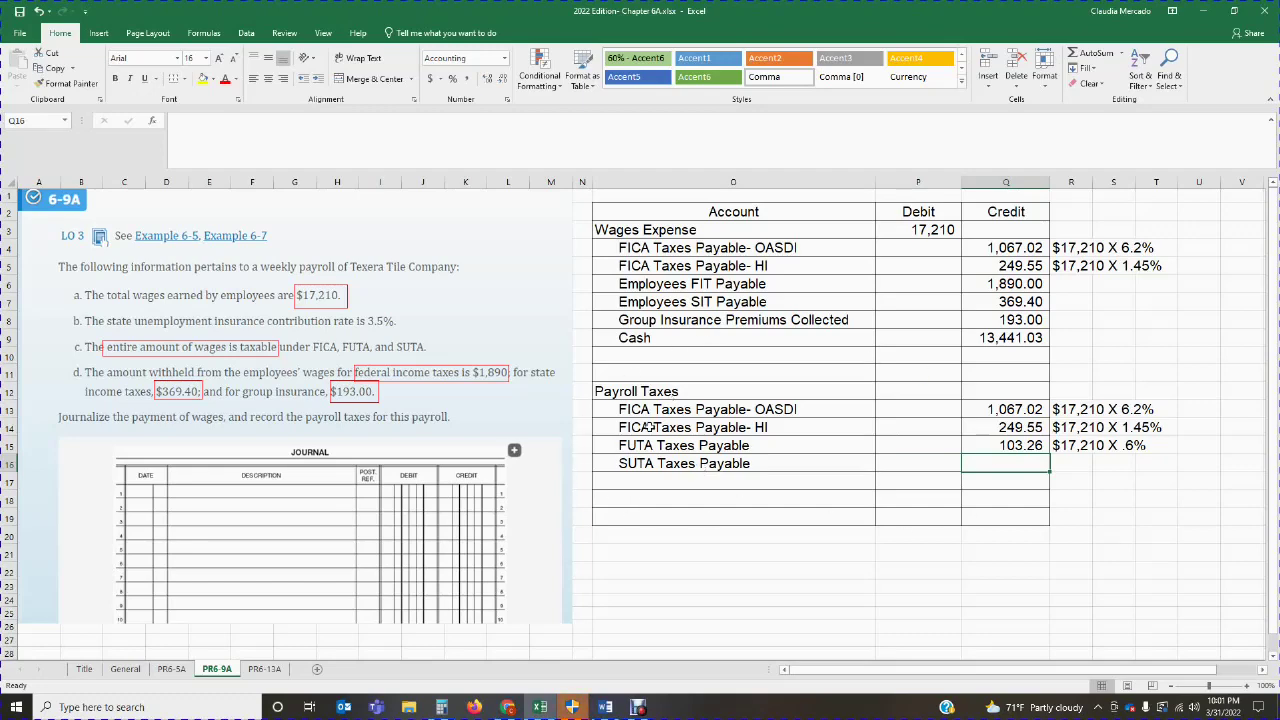
left_click(1070, 464)
type("$")
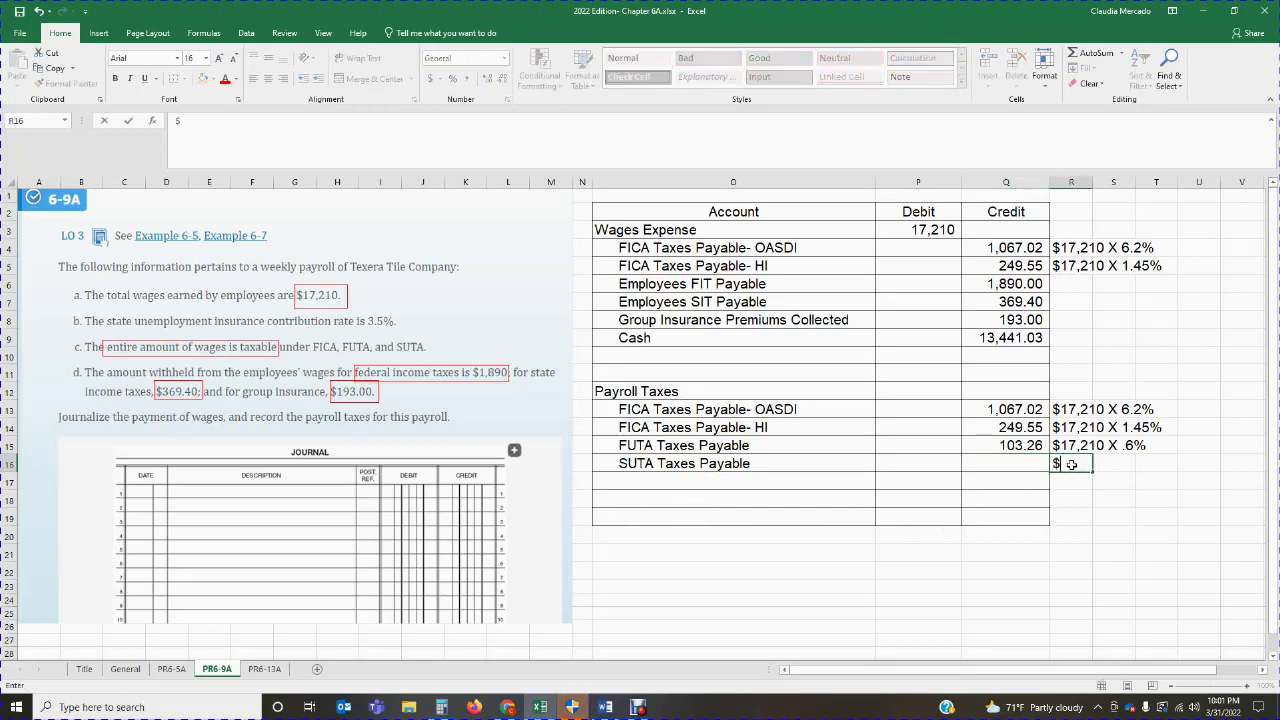
type("17,210 X")
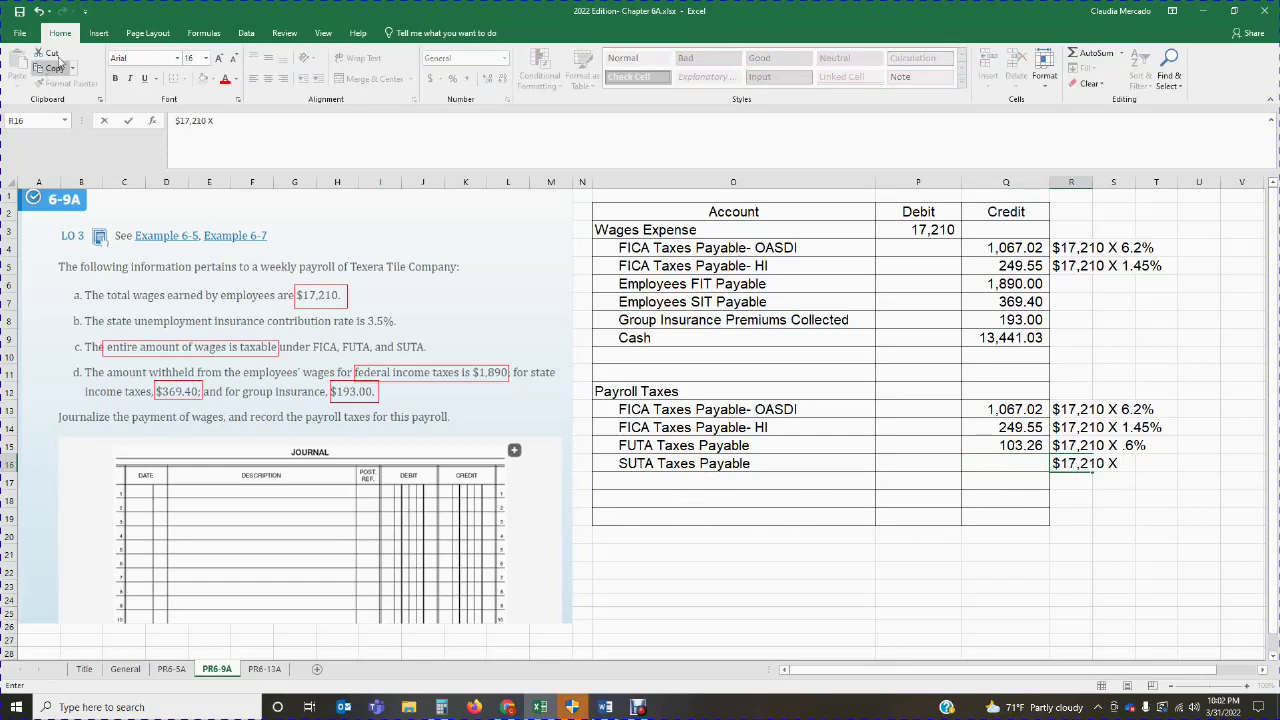
Mark the 3.5% state unemployment rate in item b of the problem text with an unfilled, red-outlined rectangle.
left_click(98, 33)
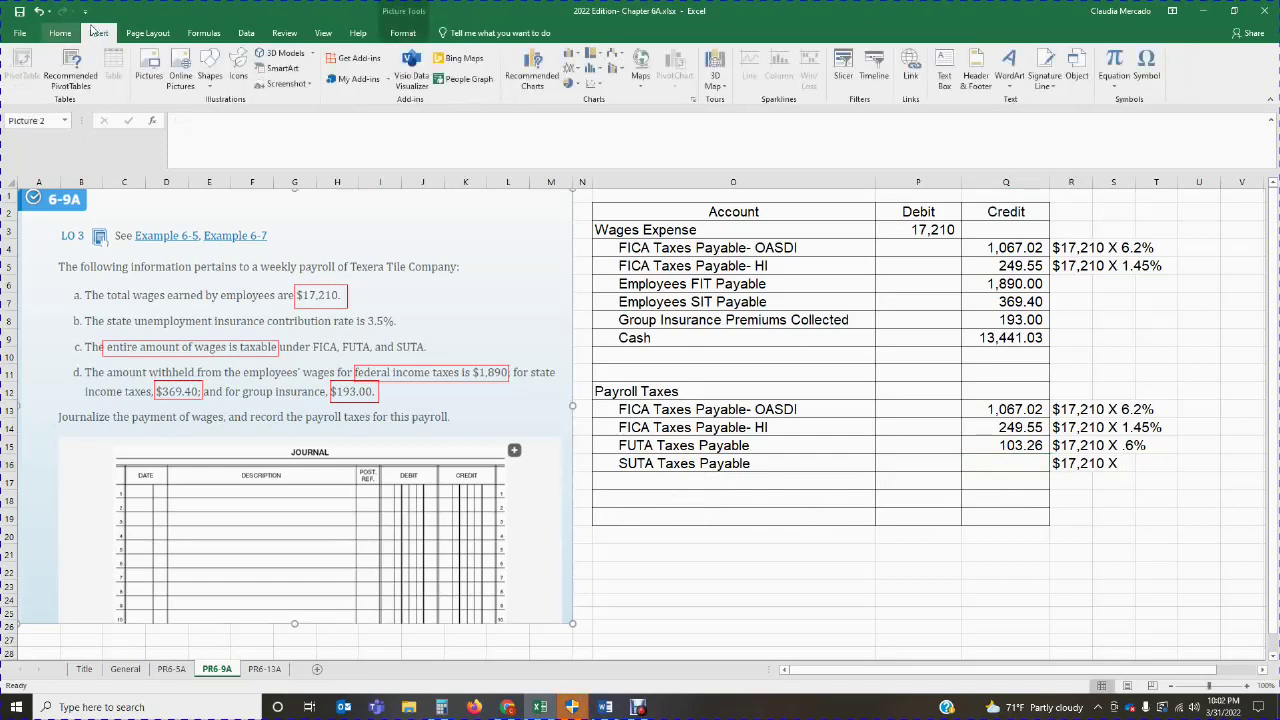
left_click(210, 72)
left_click(245, 112)
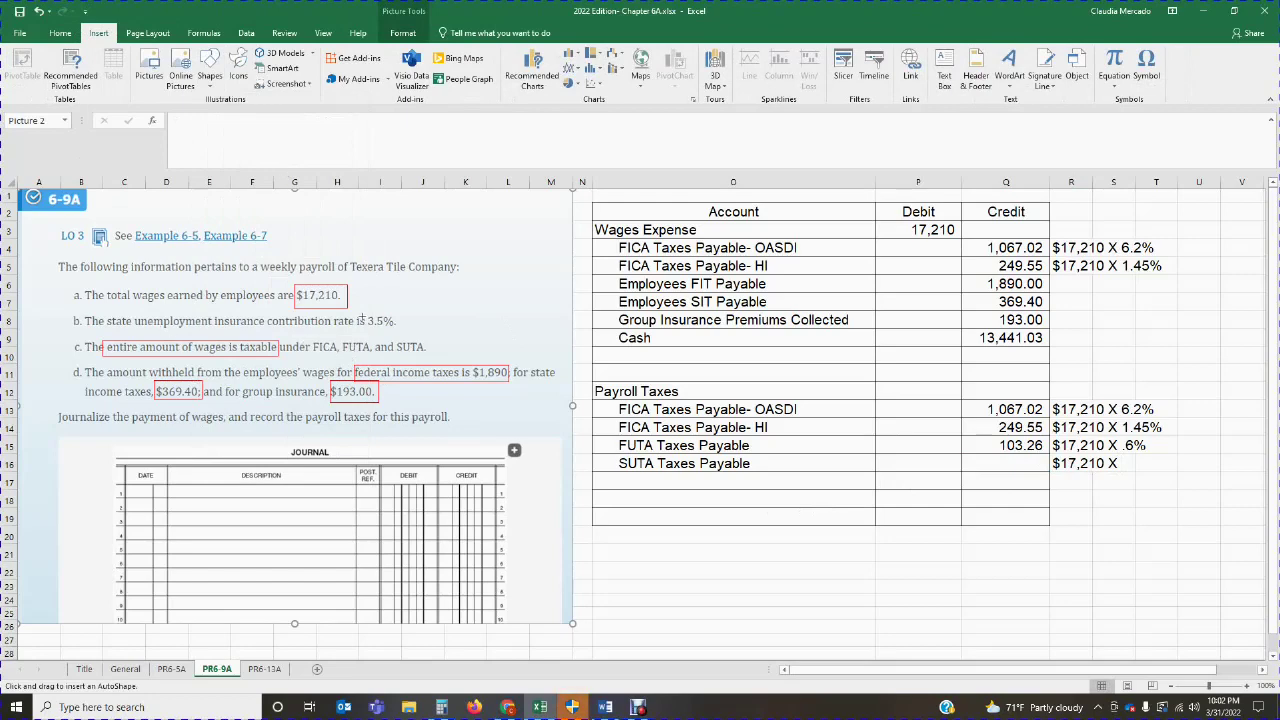
left_click_drag(362, 311, 404, 330)
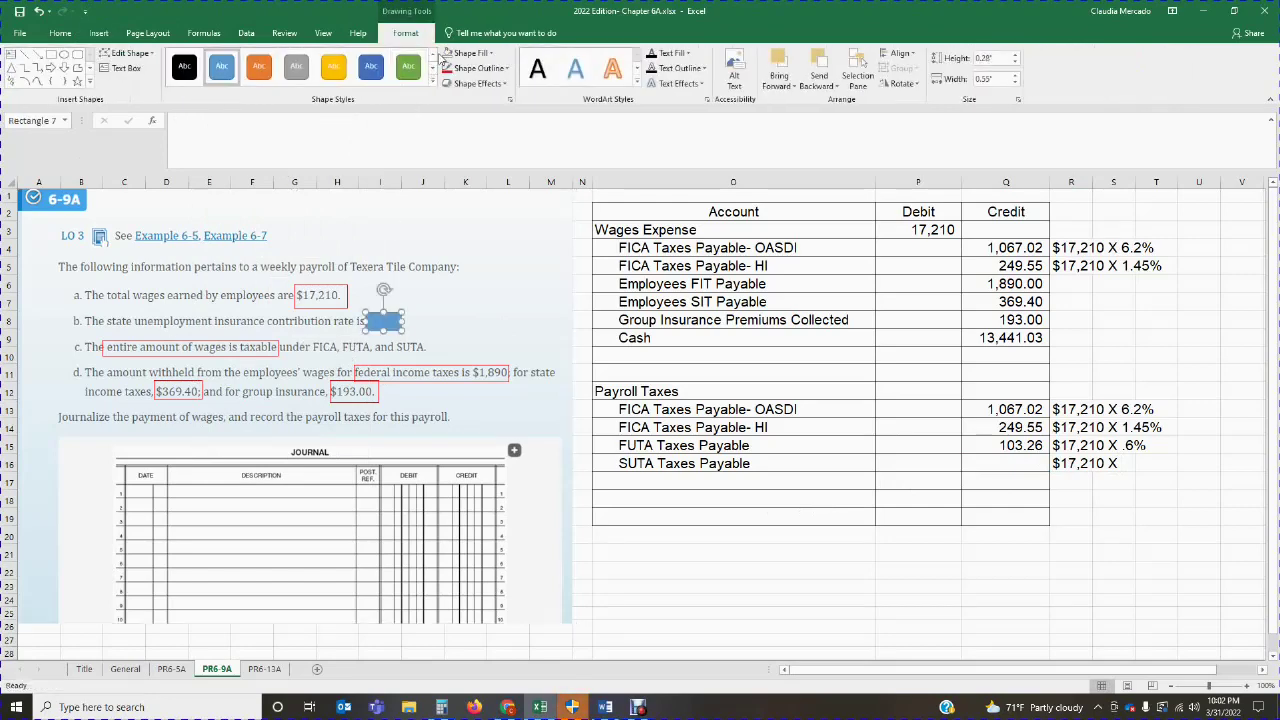
left_click(447, 53)
left_click(447, 68)
left_click(786, 588)
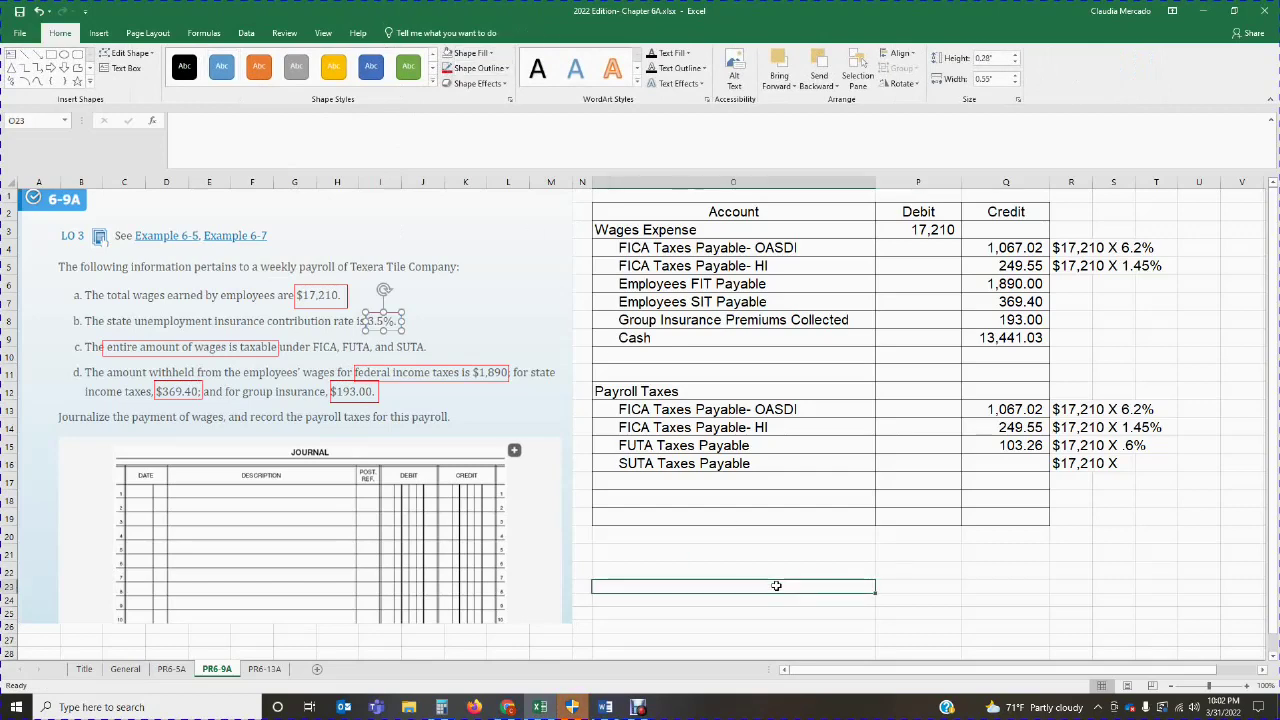
Complete the SUTA calculation note in R16 as $17,210 X 3.5%.
left_click(1086, 466)
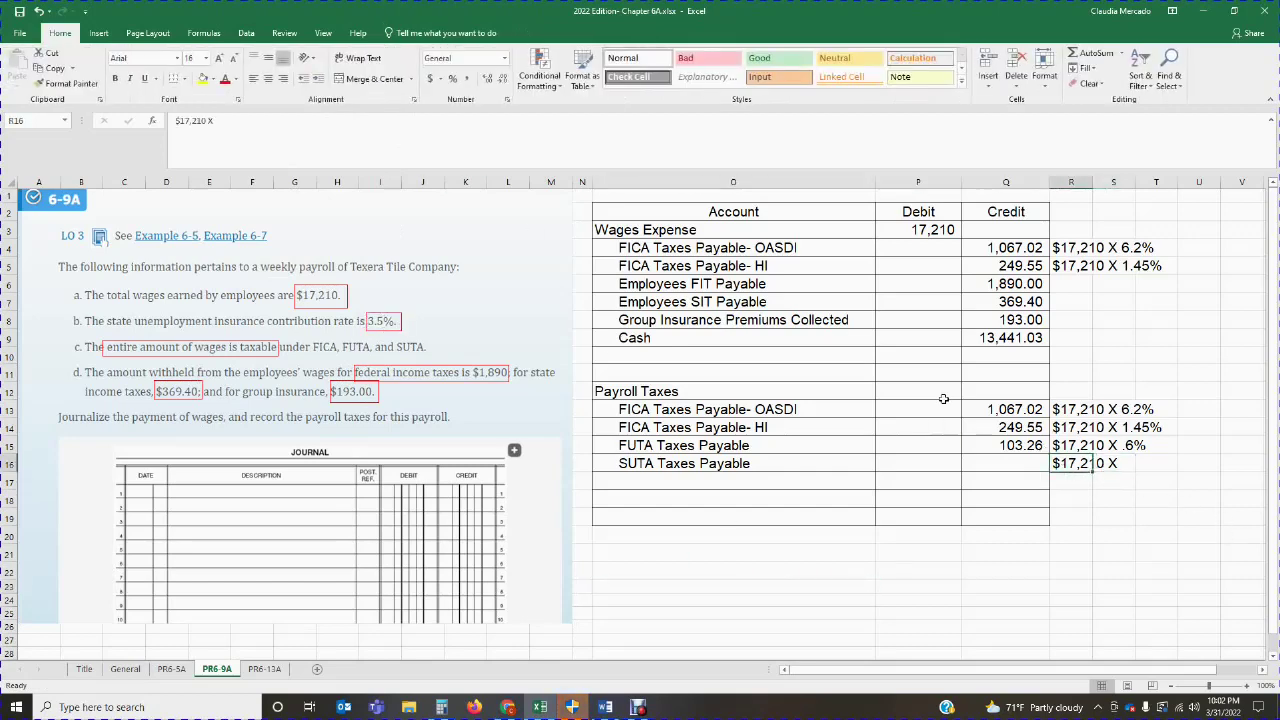
left_click(298, 123)
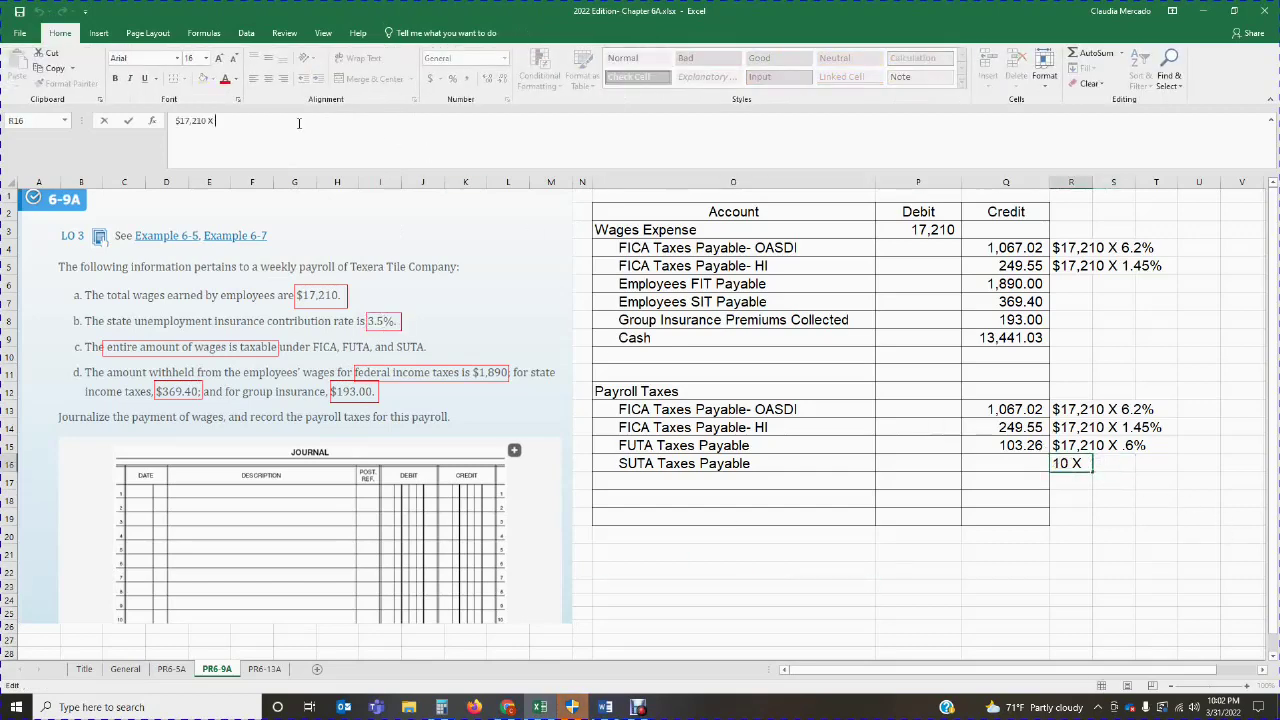
type("3.5%")
left_click(1100, 598)
Switch to Calculator, clear the previous result and multiply 17210 by 3.5% to get the SUTA tax.
left_click(441, 707)
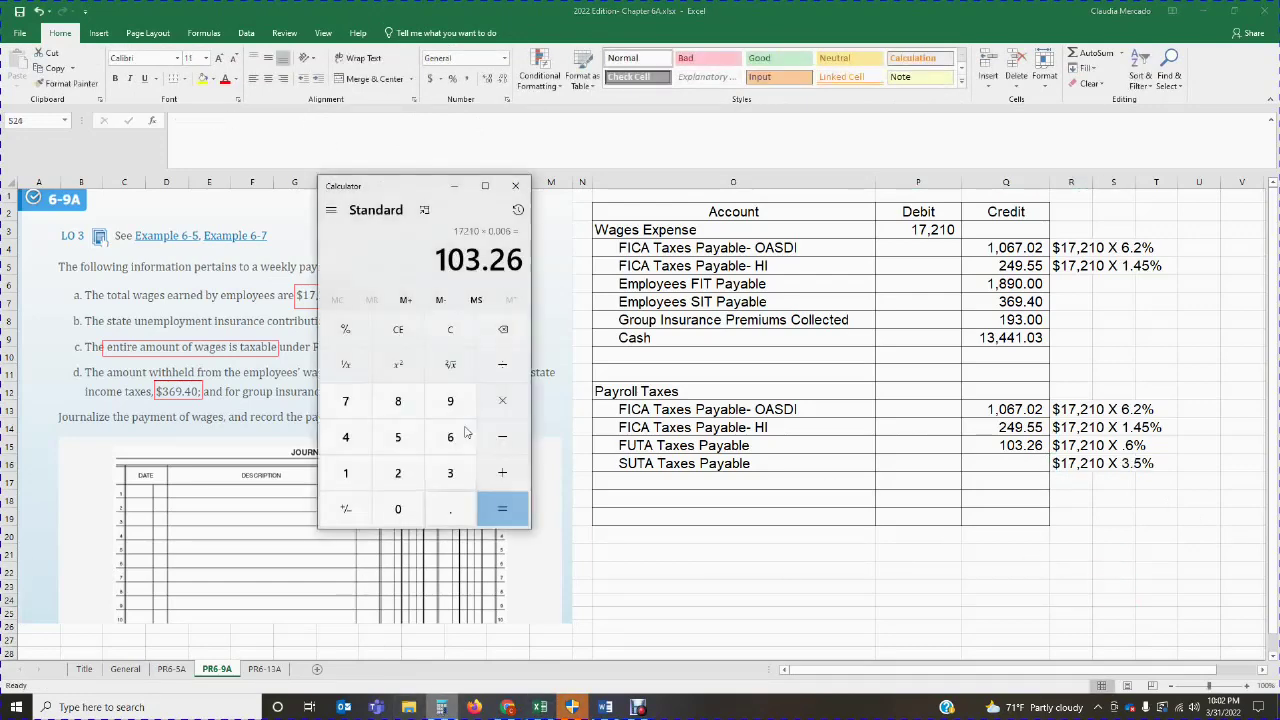
left_click(452, 329)
type("1")
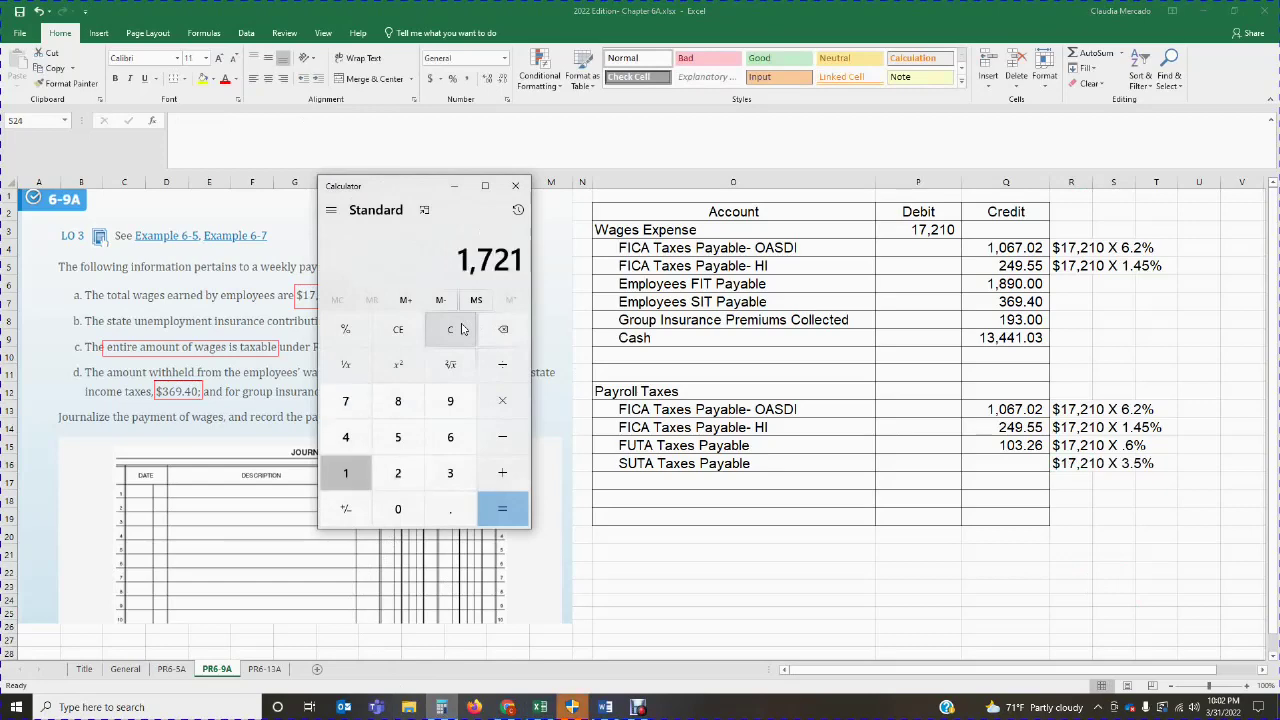
type("7,210 X ")
type("3.5")
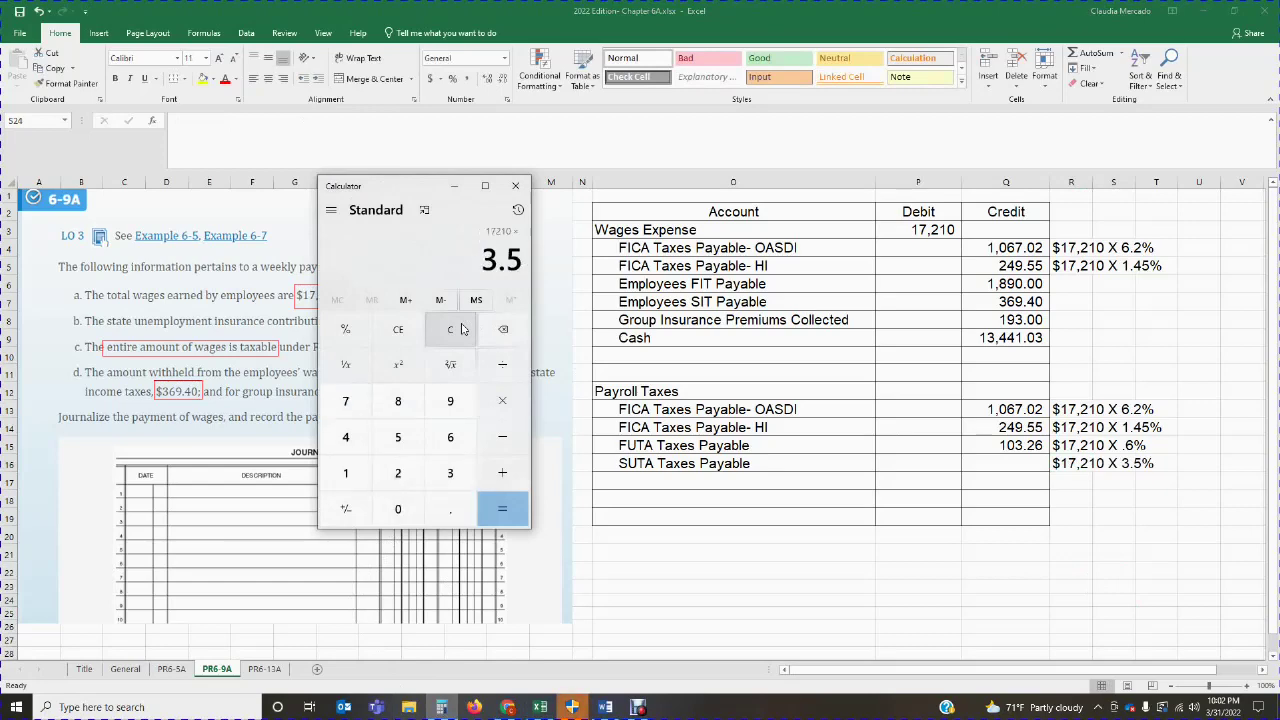
key("shift+5")
left_click(520, 525)
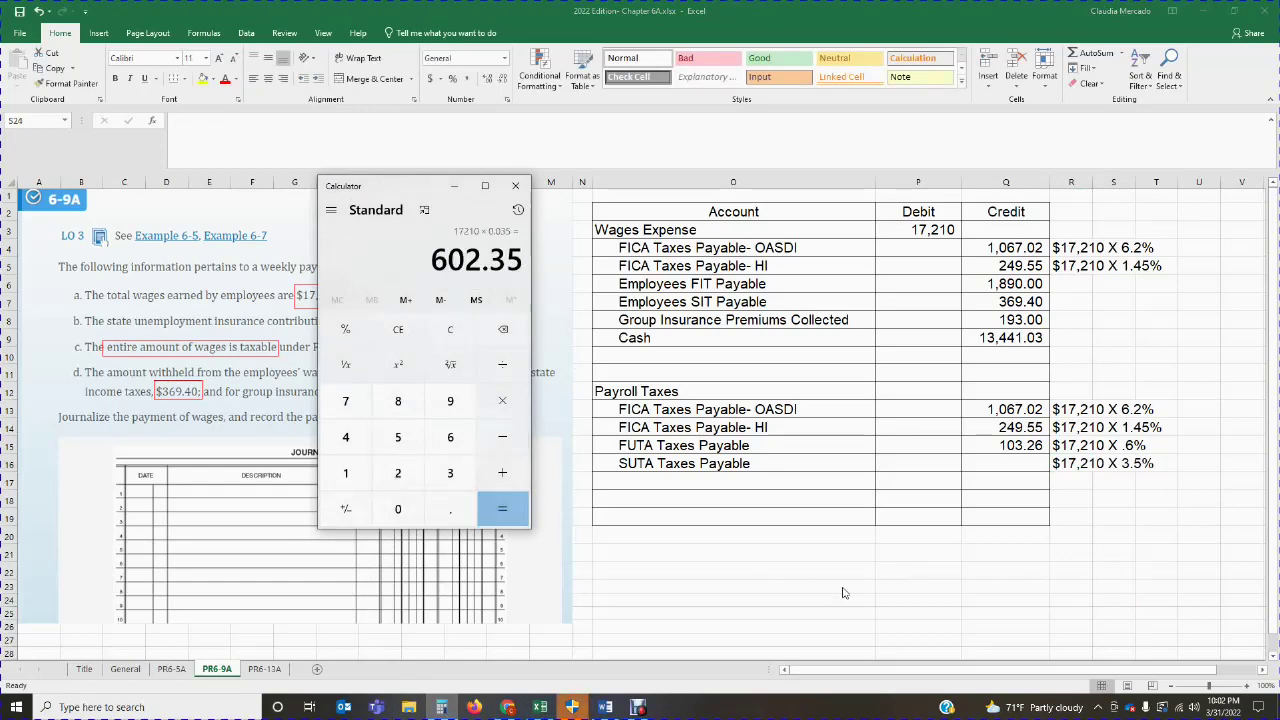
Switch back to Excel and enter 602.35 in Q16 as the credit to SUTA Taxes Payable.
left_click(1012, 467)
type("602.35")
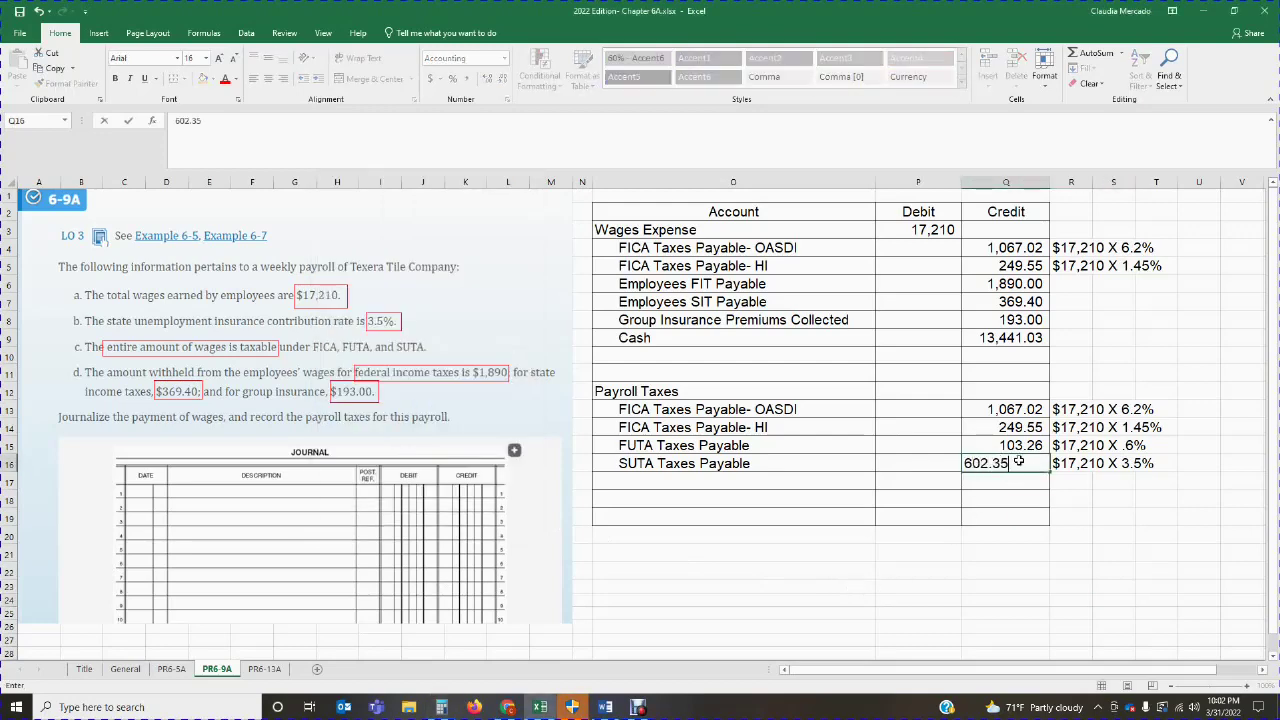
key("Return")
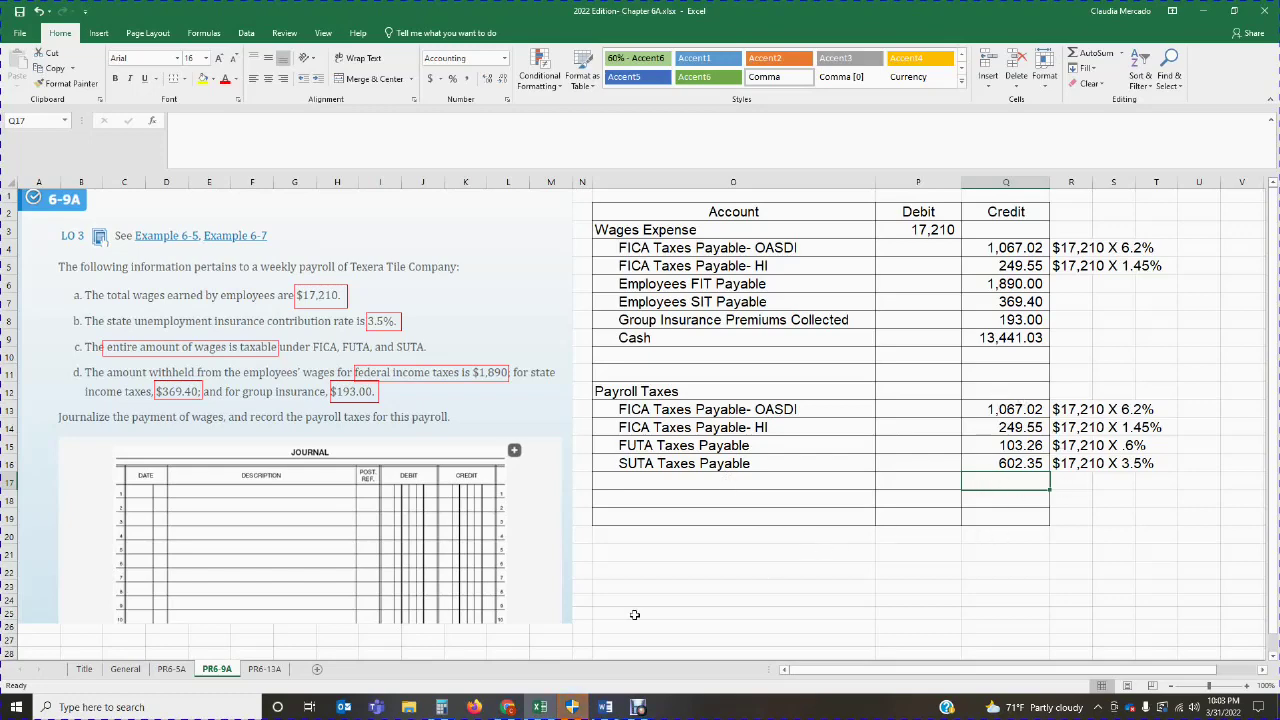
Switch to Calculator, clear it and add the four payroll tax credits 1067.02, 249.55, 103.26 and 602.35.
left_click(441, 707)
left_click(440, 338)
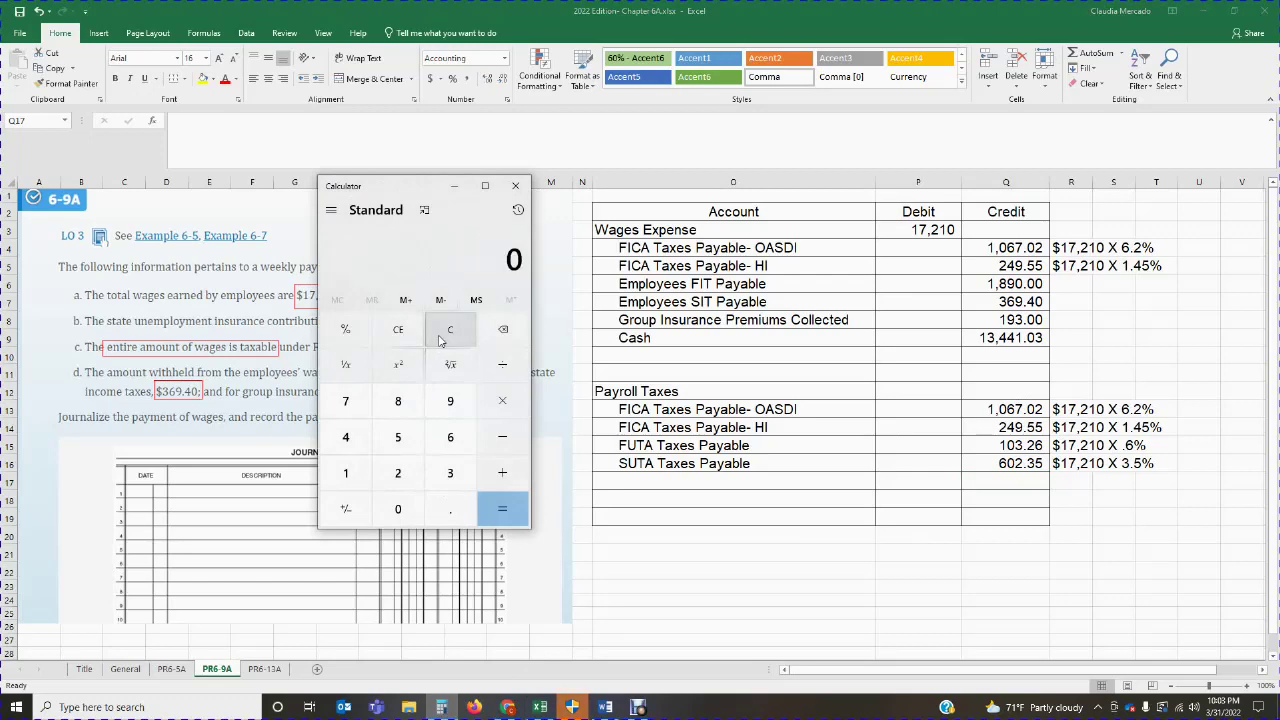
type("1067.02")
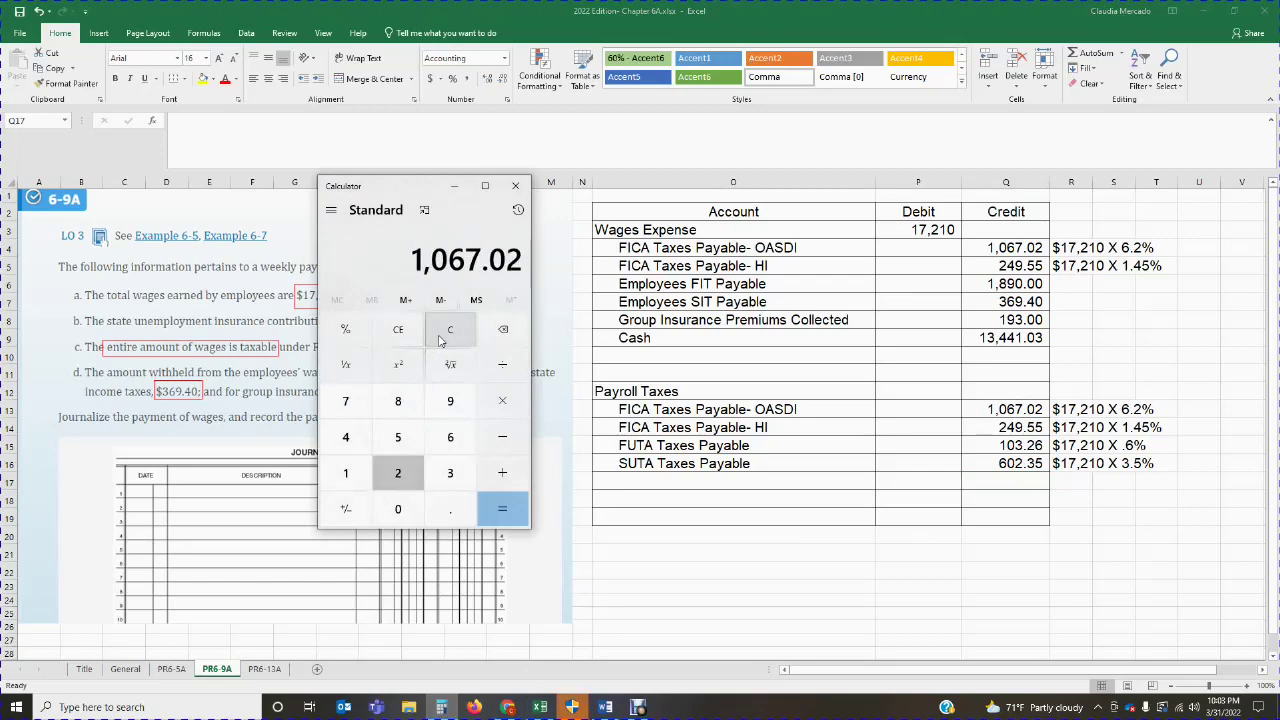
type("+249")
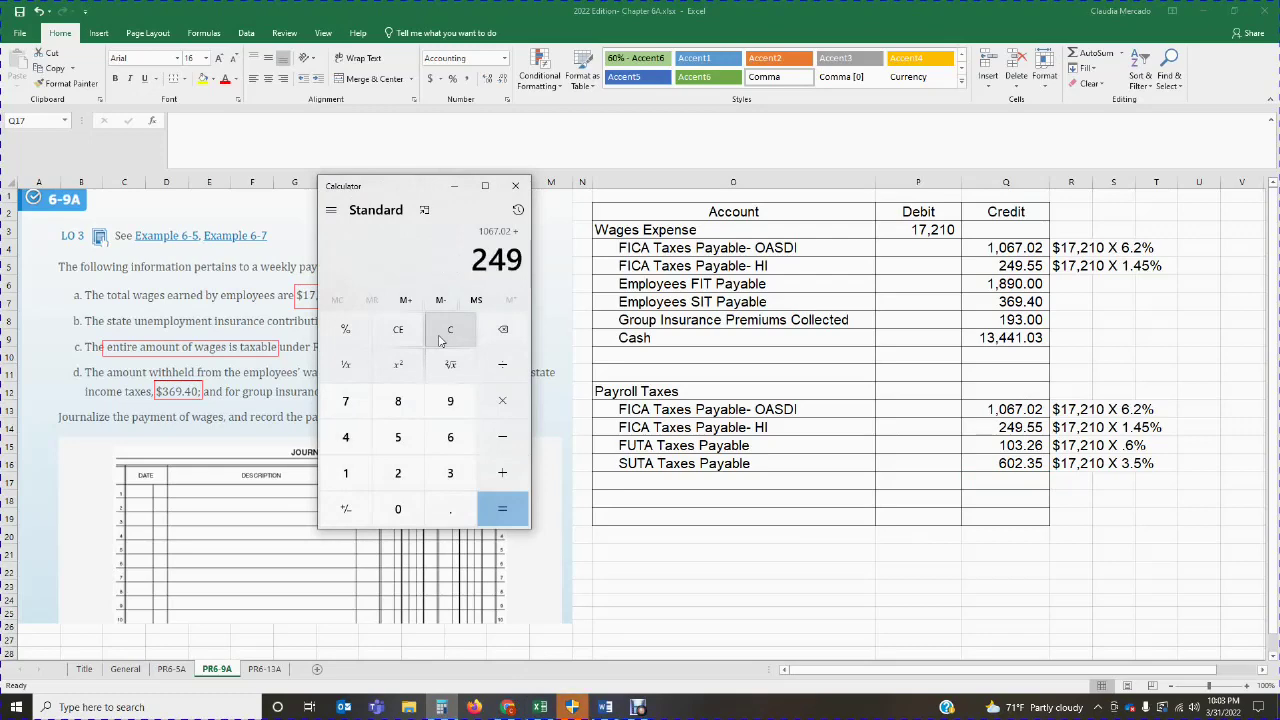
type(".55+1")
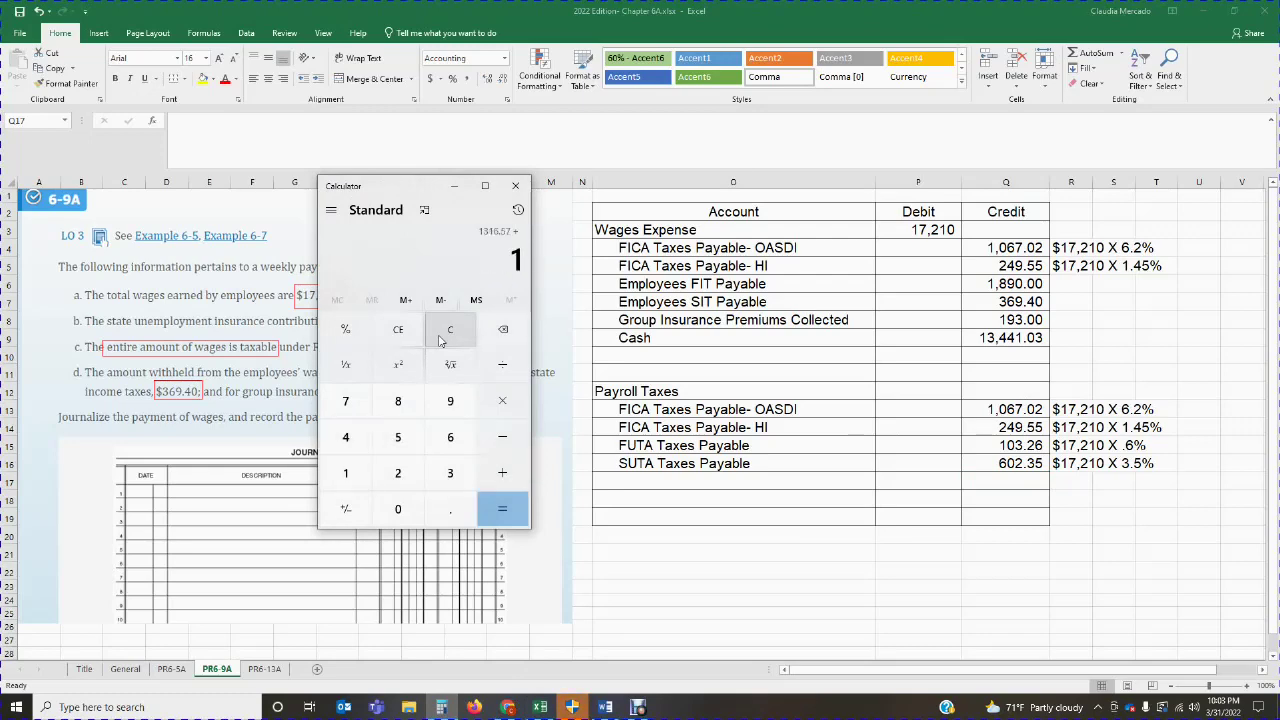
type("0.")
key("BackSpace")
type("3")
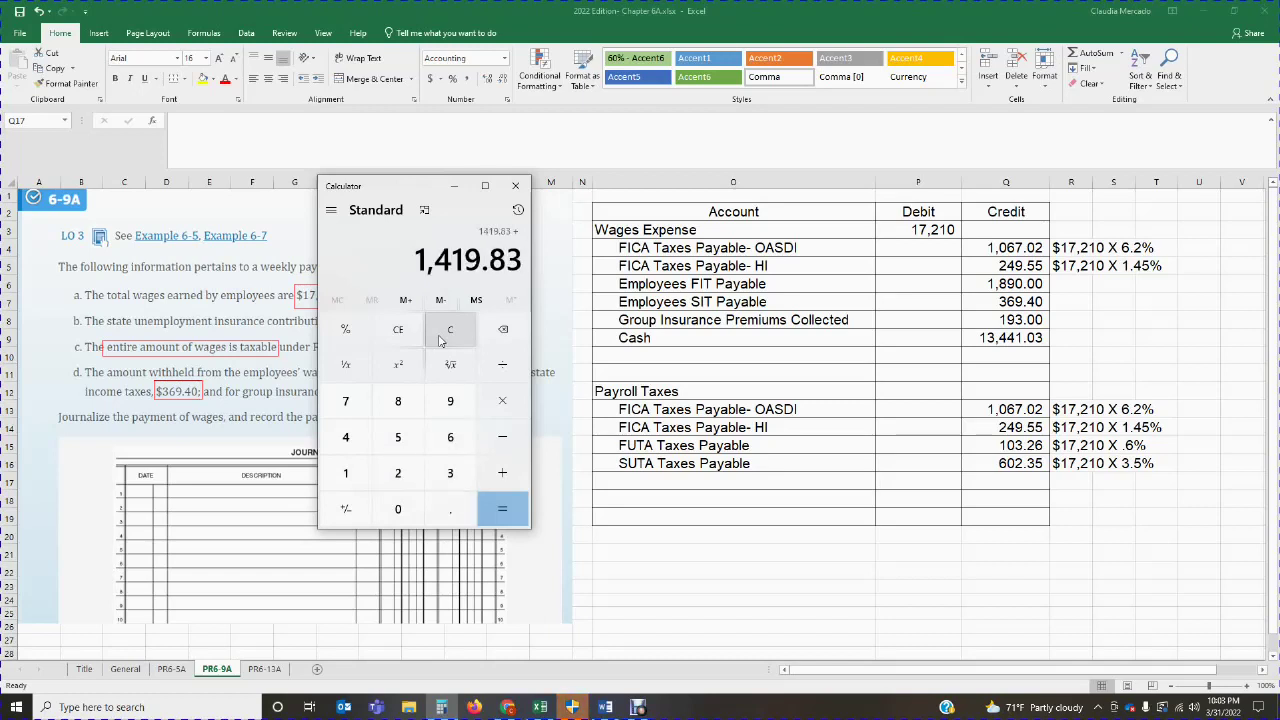
type(".26+602.35")
key("Return")
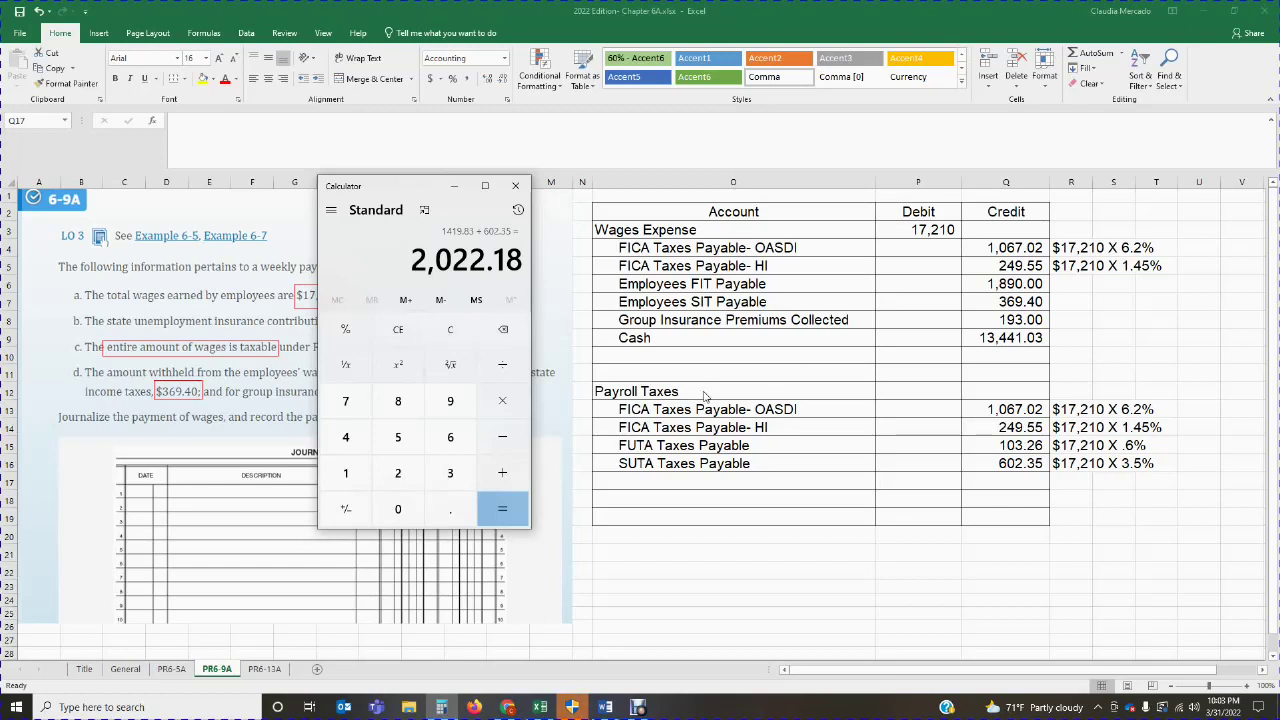
Switch back to Excel, enter 2022.18 in P12 as the Payroll Taxes debit and show it with two decimals.
left_click(915, 392)
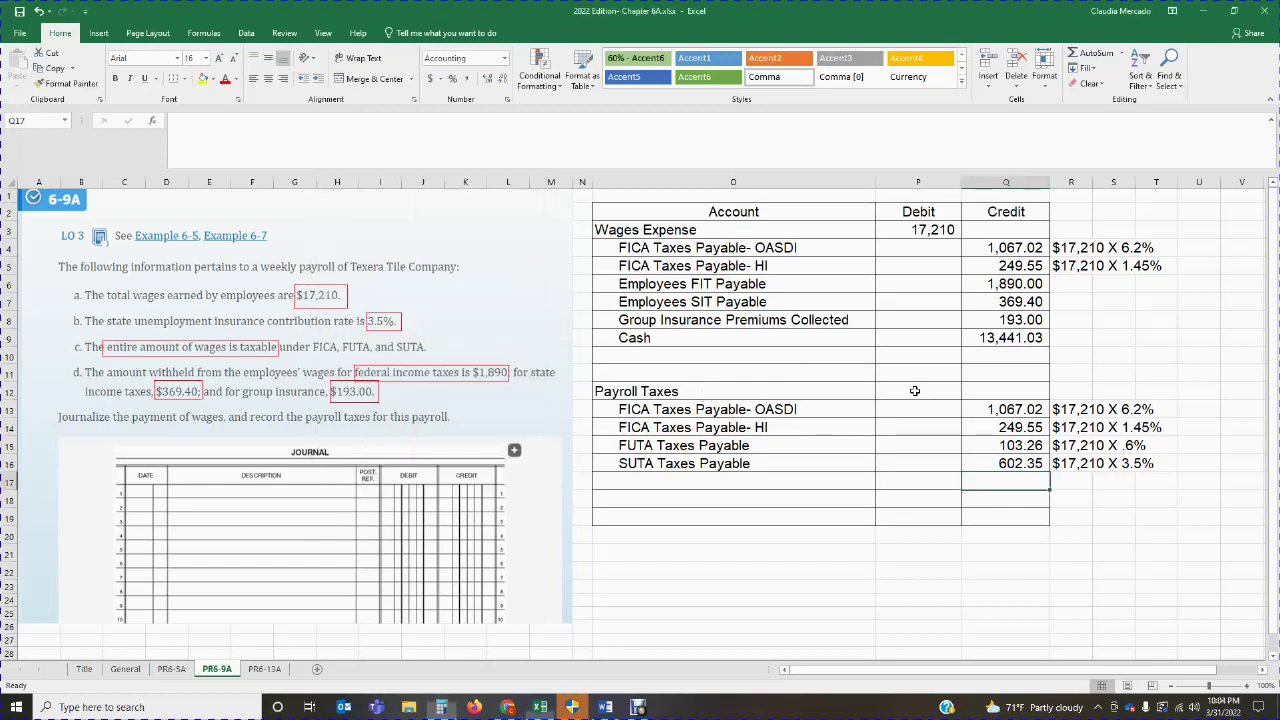
type("2022.")
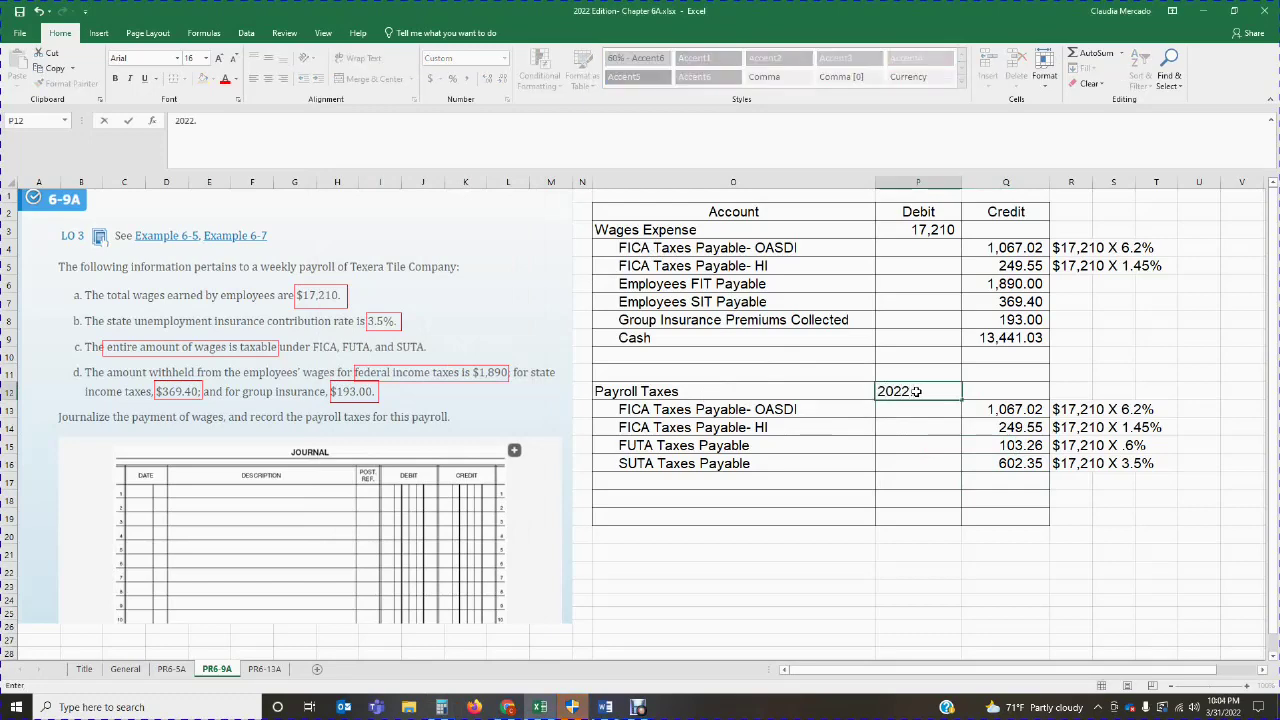
key("Return")
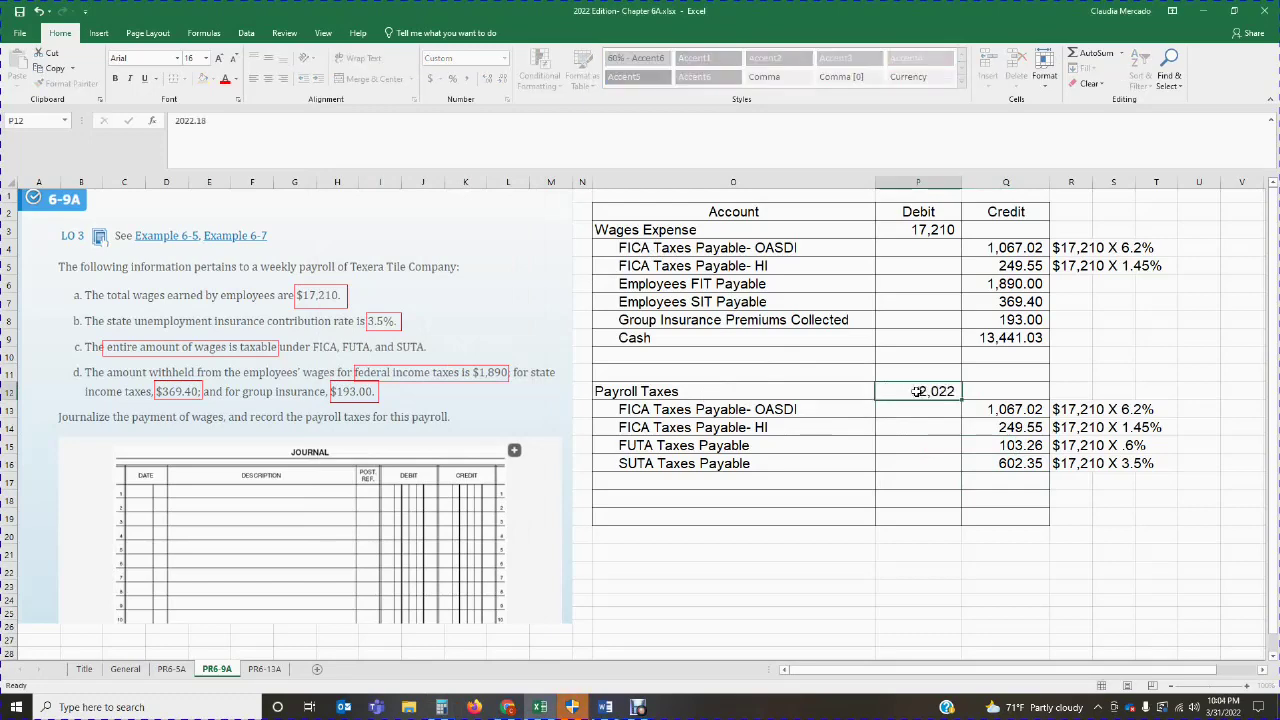
left_click(918, 392)
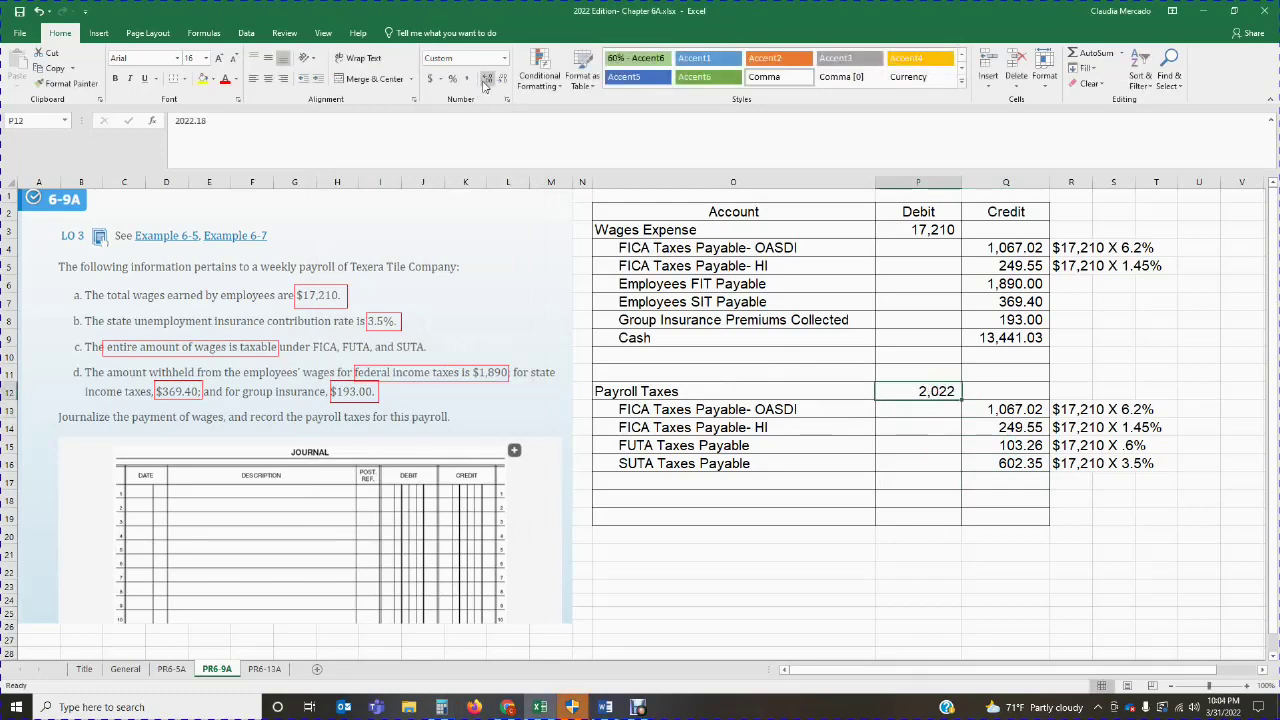
left_click(485, 79)
left_click(485, 79)
left_click(1035, 569)
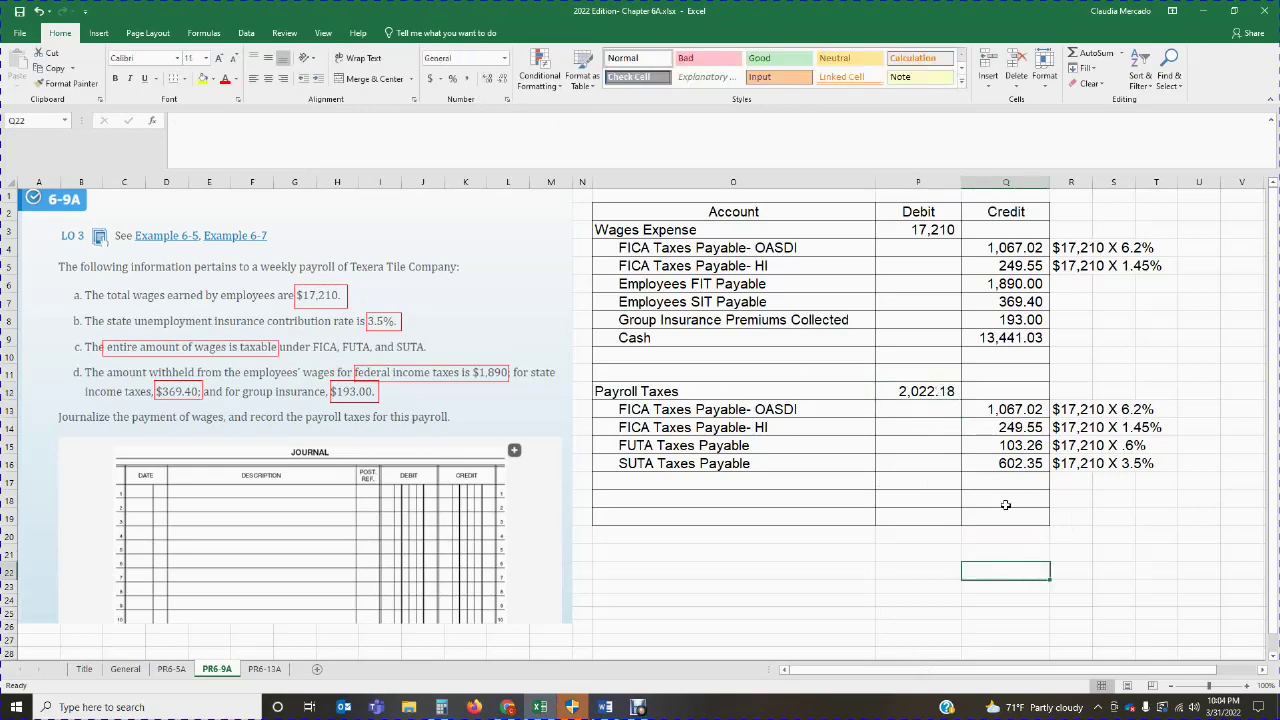
Enter a check total in P18 that sums the debits in P12:P17 and show it with two decimals.
left_click(935, 502)
type("=sum(")
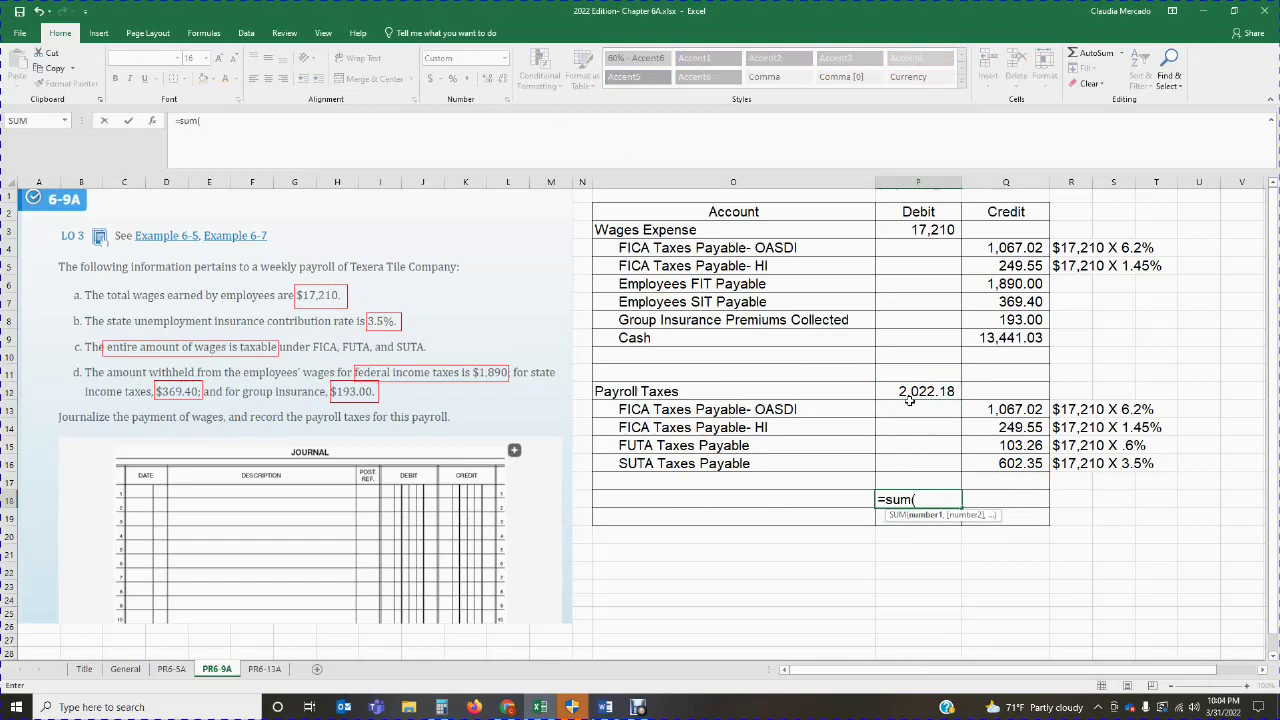
left_click_drag(909, 398, 912, 481)
type(")")
key("Return")
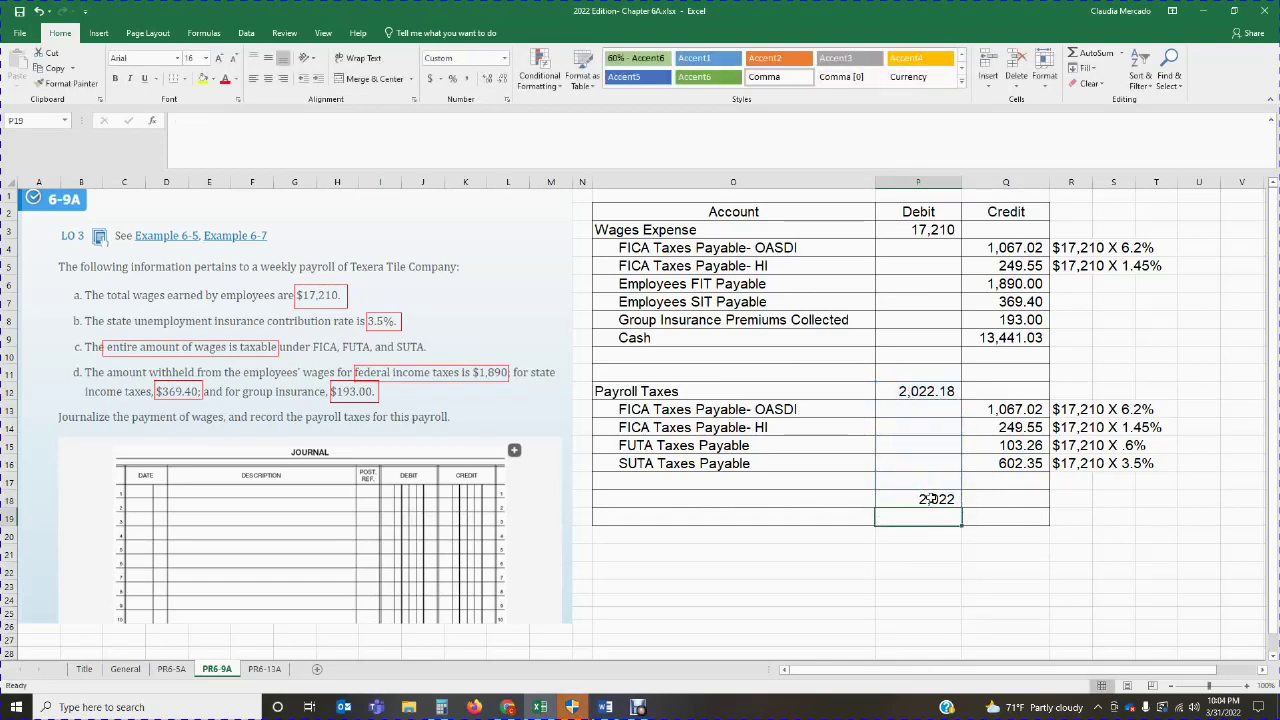
key("Up")
left_click(487, 80)
left_click(487, 80)
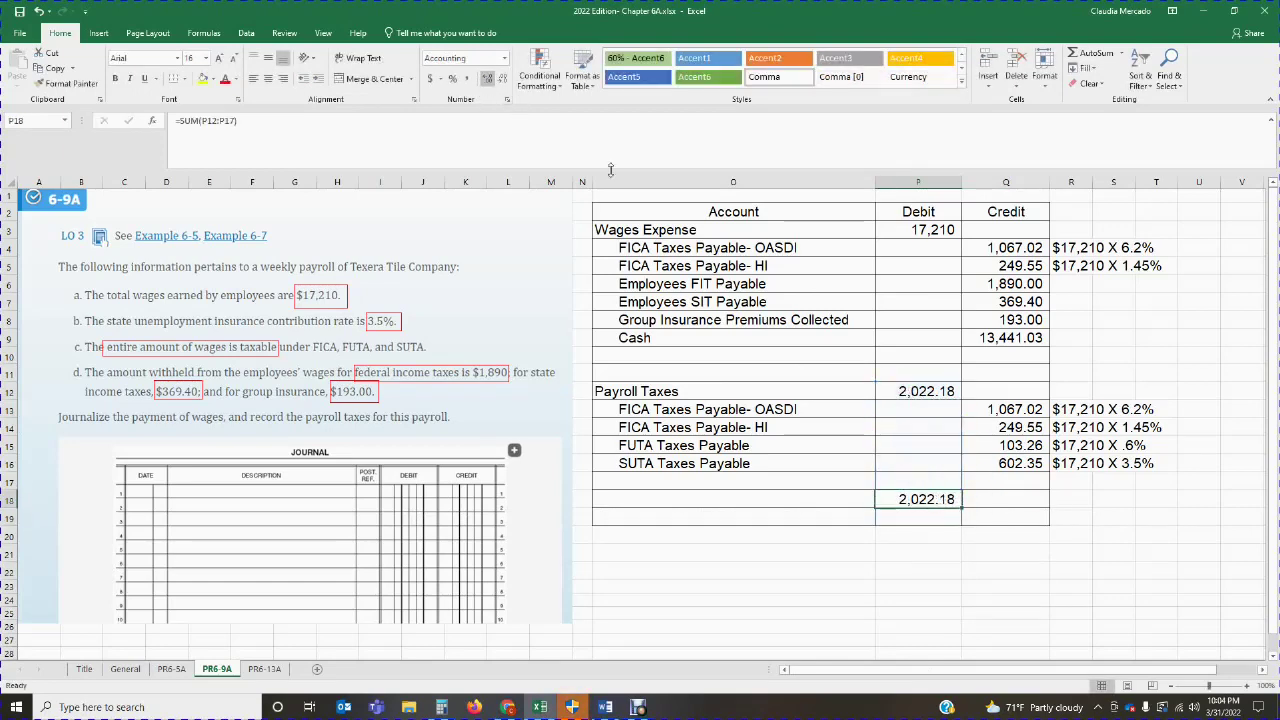
Extend the check total to Q18 to compare debits with credits, and clear both totals from P18:Q18.
left_click_drag(961, 509, 1054, 528)
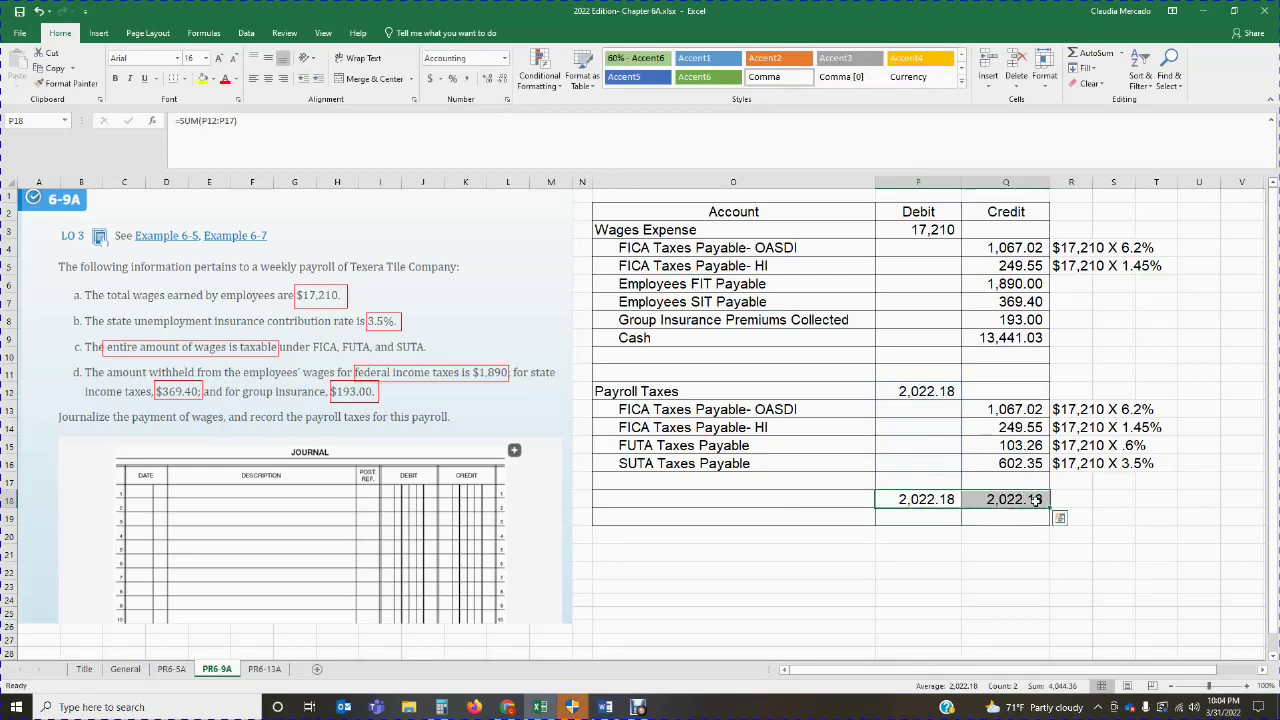
key("Delete")
left_click(1071, 571)
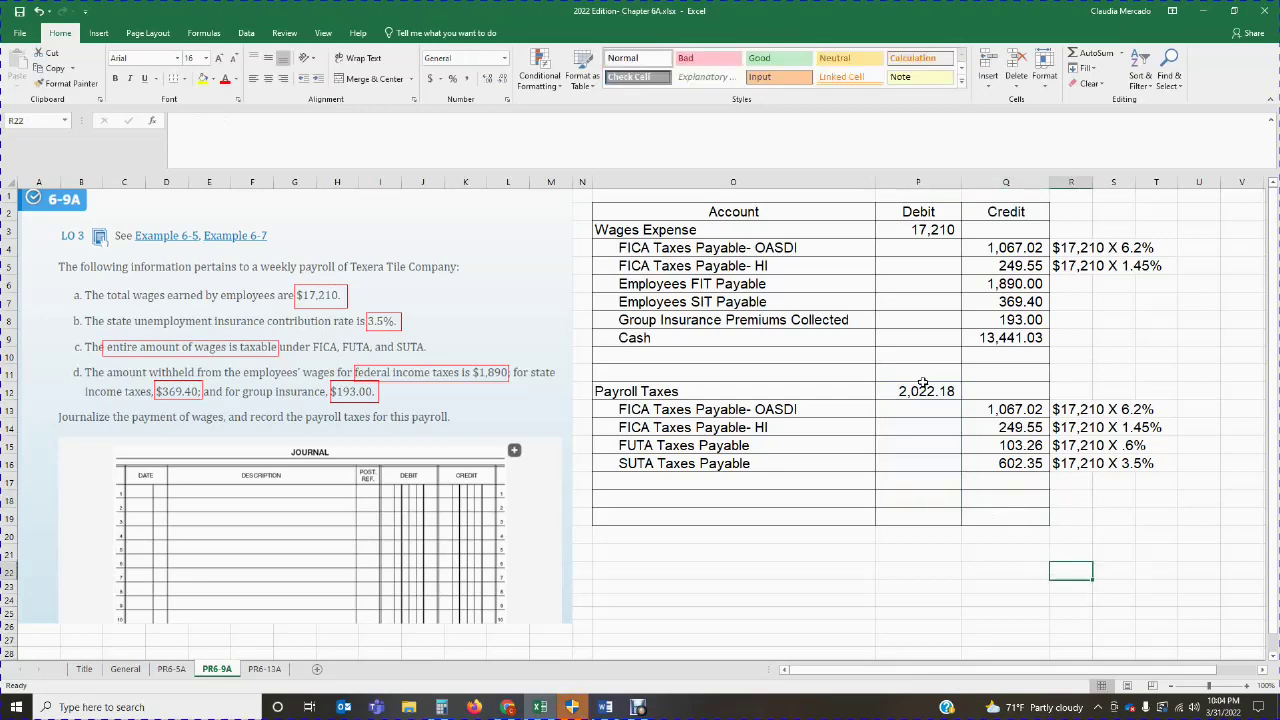
Select the payroll tax credits in Q13:Q16 to review them against the Payroll Taxes debit.
left_click_drag(1025, 411, 1028, 466)
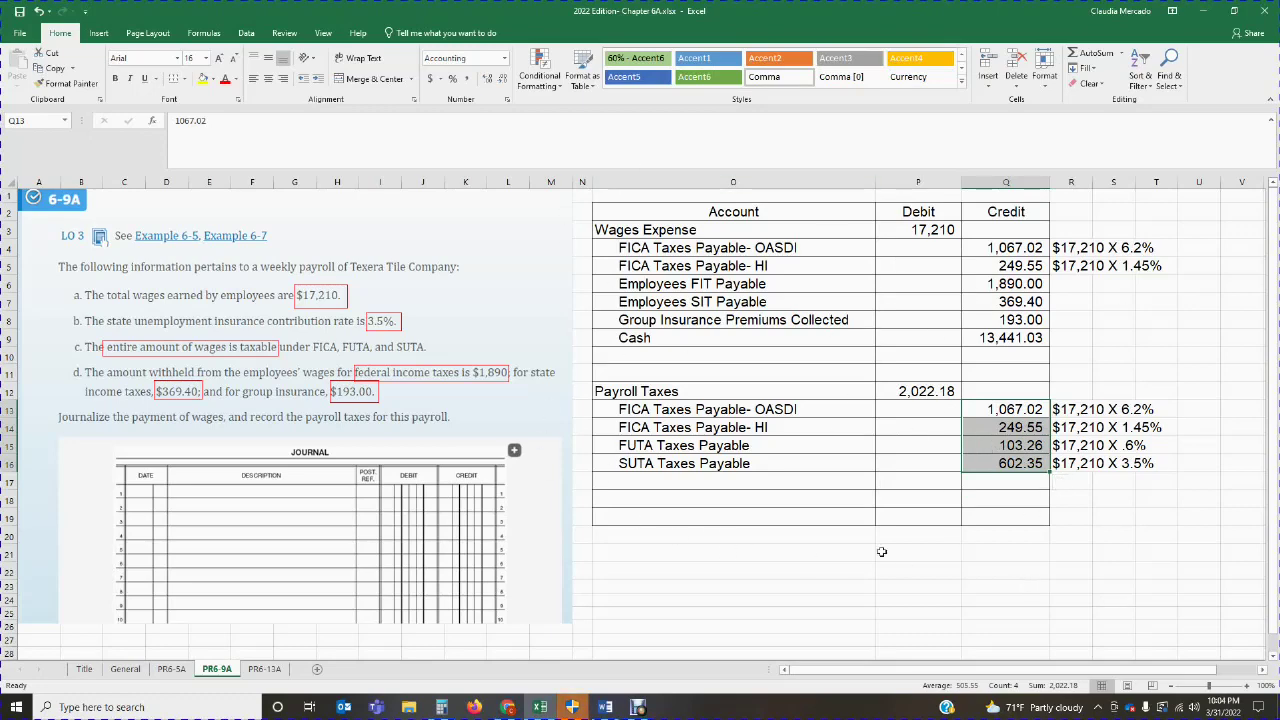
left_click(957, 627)
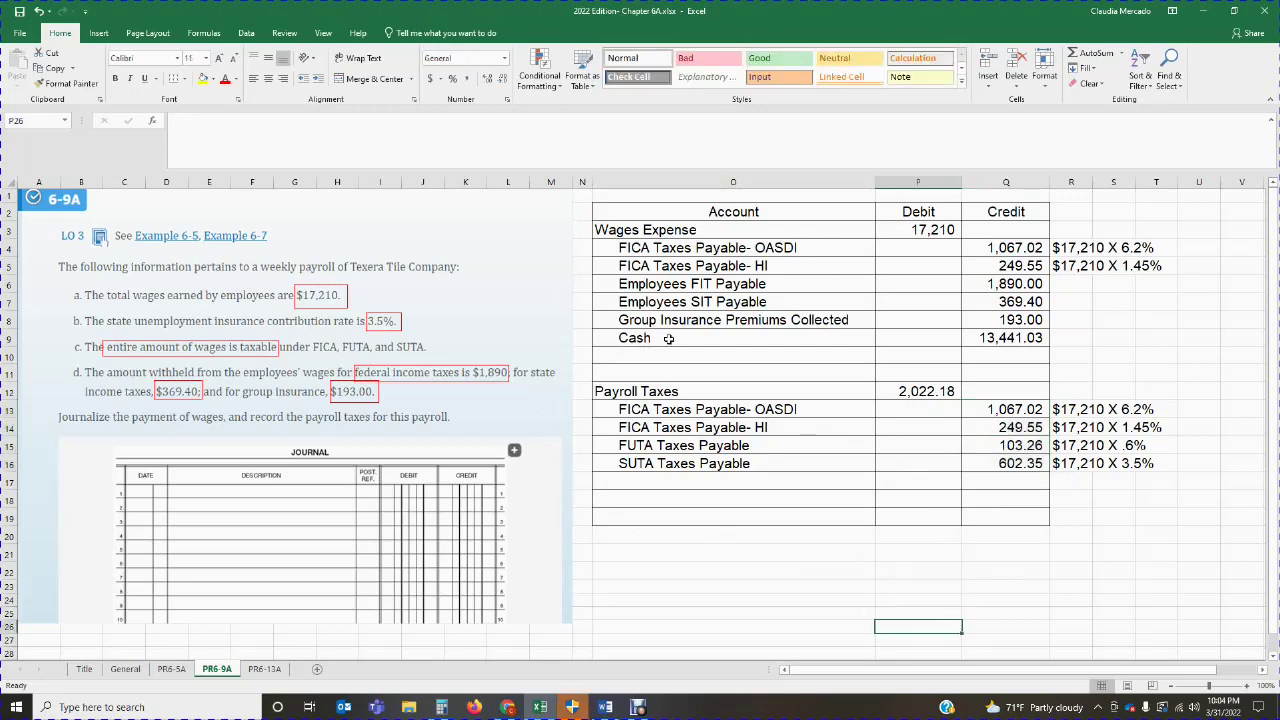